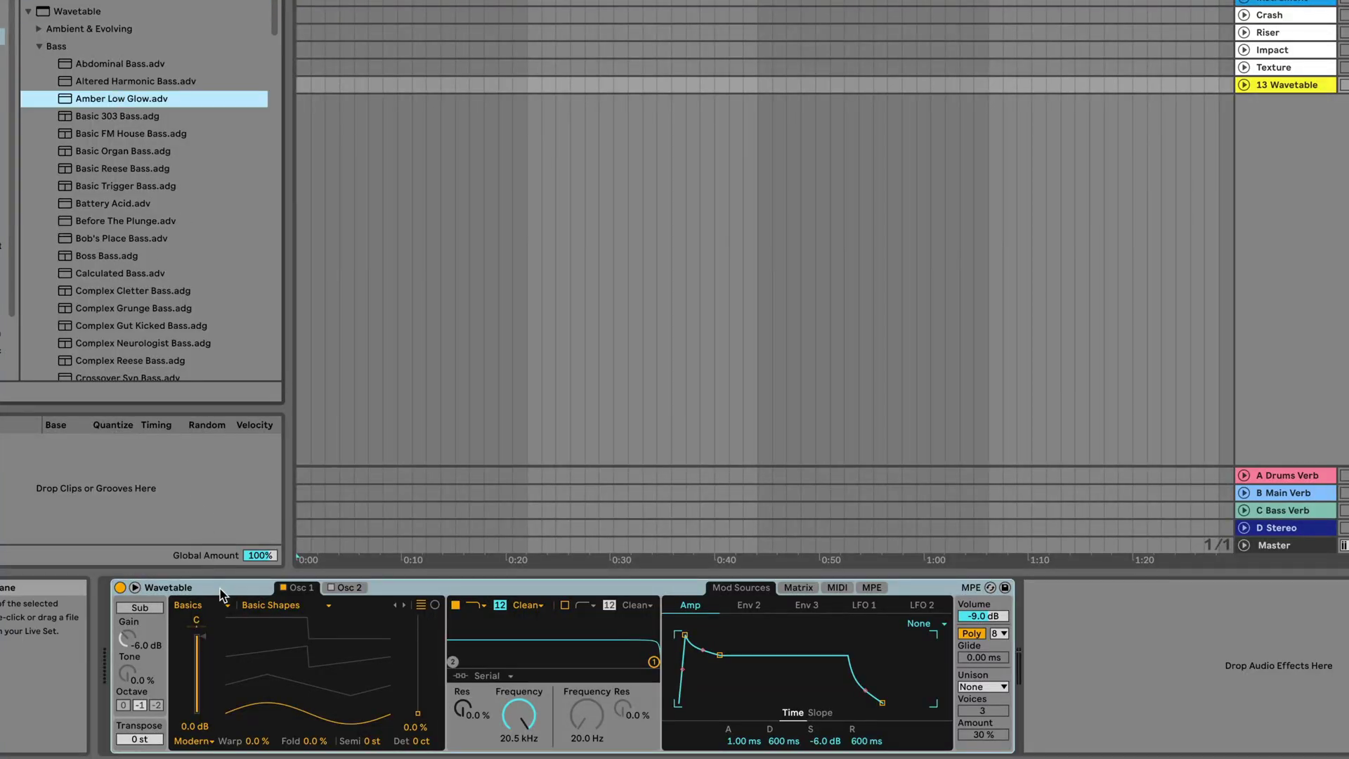
# Drop the Amber Low Glow.adv bass preset onto the Wavetable instrument and select the device.
pyautogui.moveTo(217, 579); pyautogui.dragTo(220, 590)
pyautogui.click(419, 714)
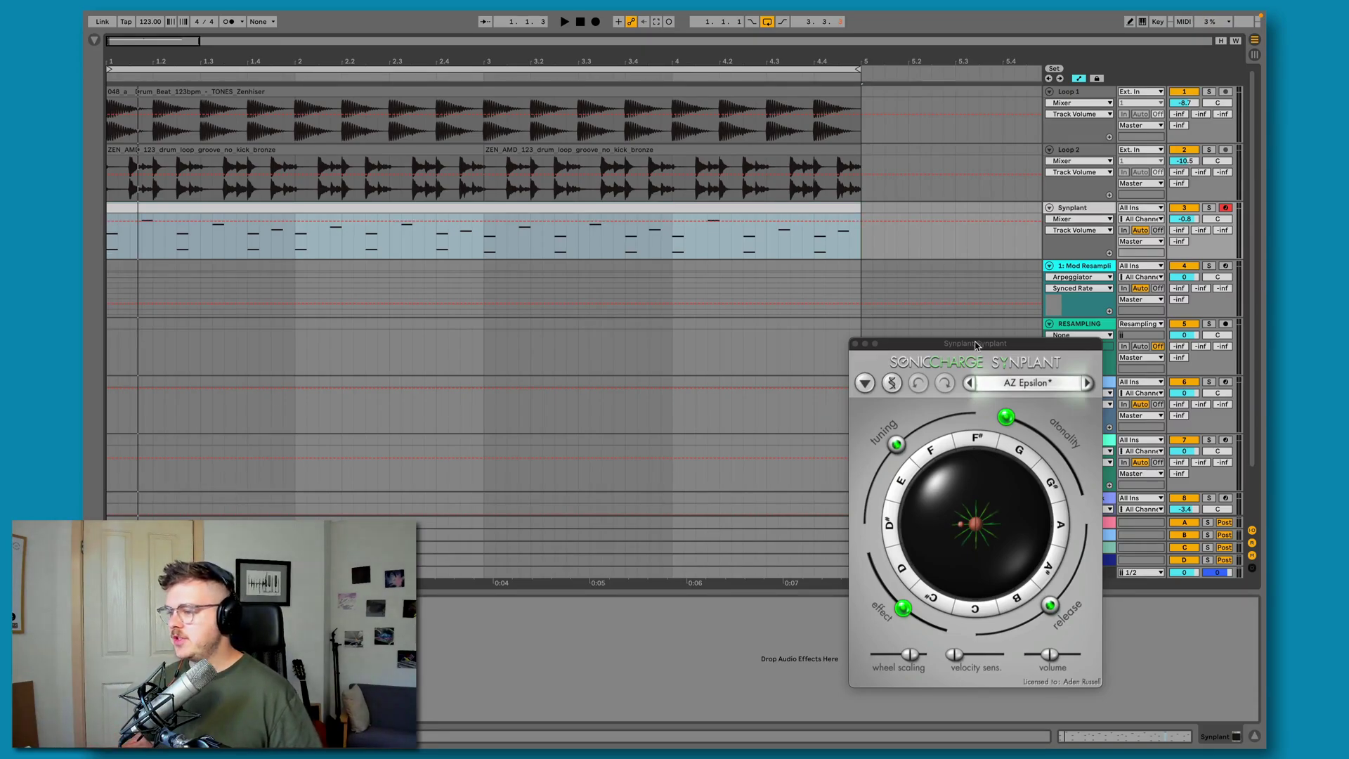
# Move the Synplant window off the hidden tracks and play AZ Epsilon on notes G and G#.
pyautogui.moveTo(976, 345); pyautogui.dragTo(699, 319)
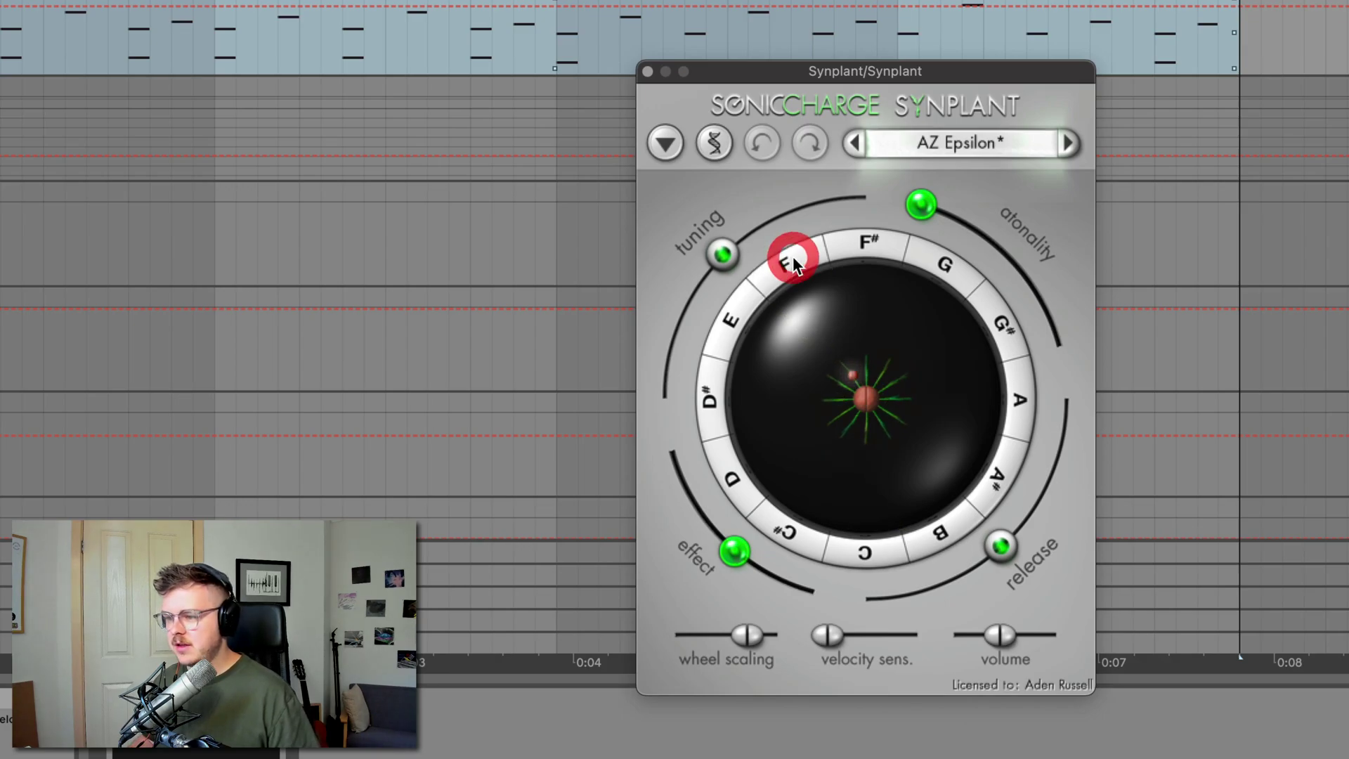
pyautogui.click(949, 264)
pyautogui.click(1005, 310)
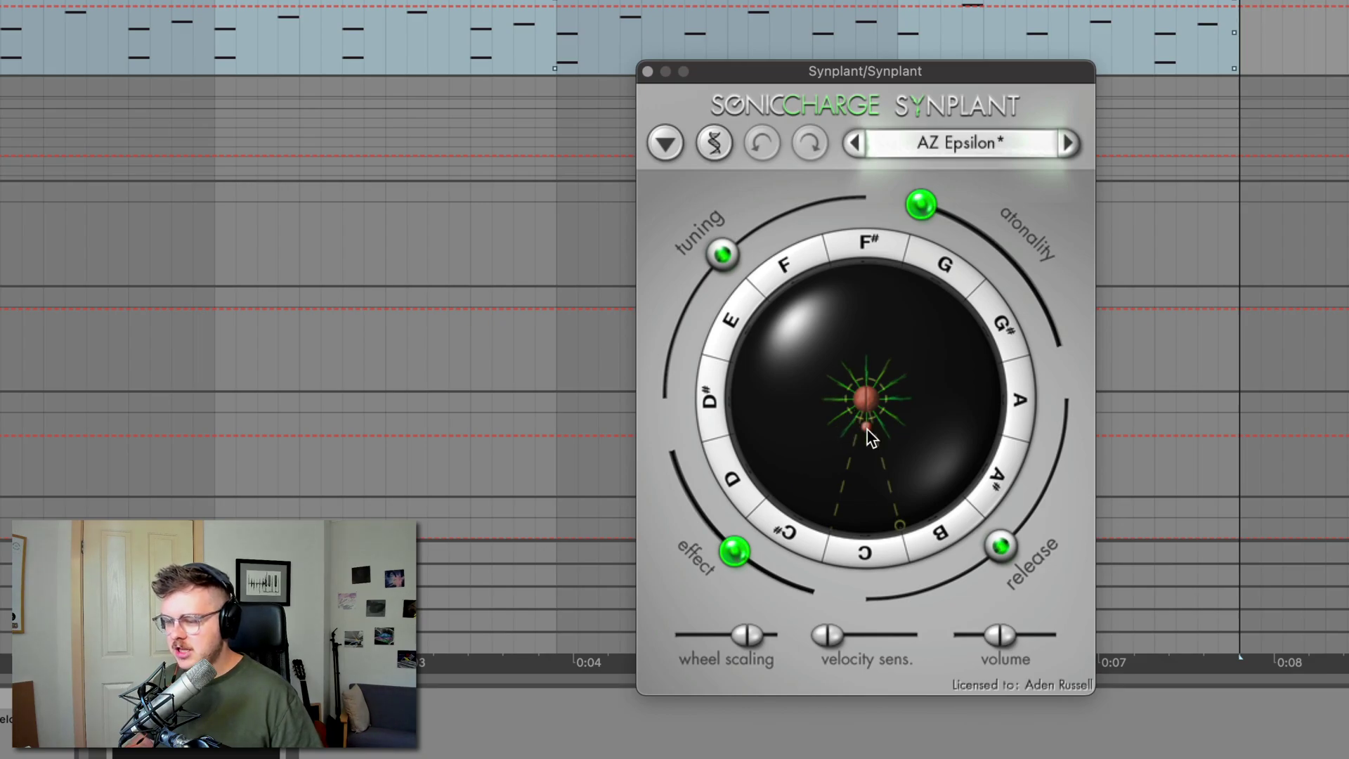
# Grow branches from the seed toward C and A#, then pull them back into the seed.
pyautogui.moveTo(871, 436); pyautogui.dragTo(867, 526)
pyautogui.click(872, 478)
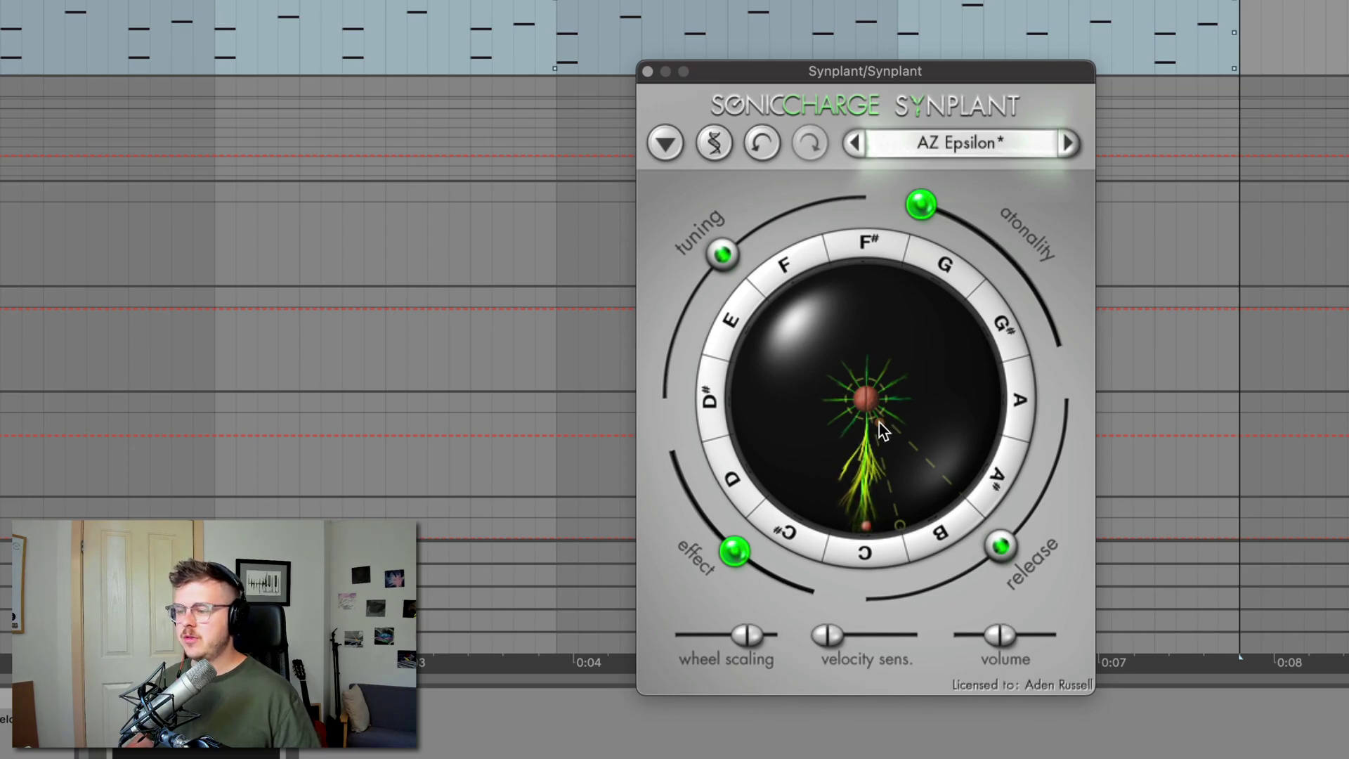
pyautogui.moveTo(883, 424); pyautogui.dragTo(925, 498)
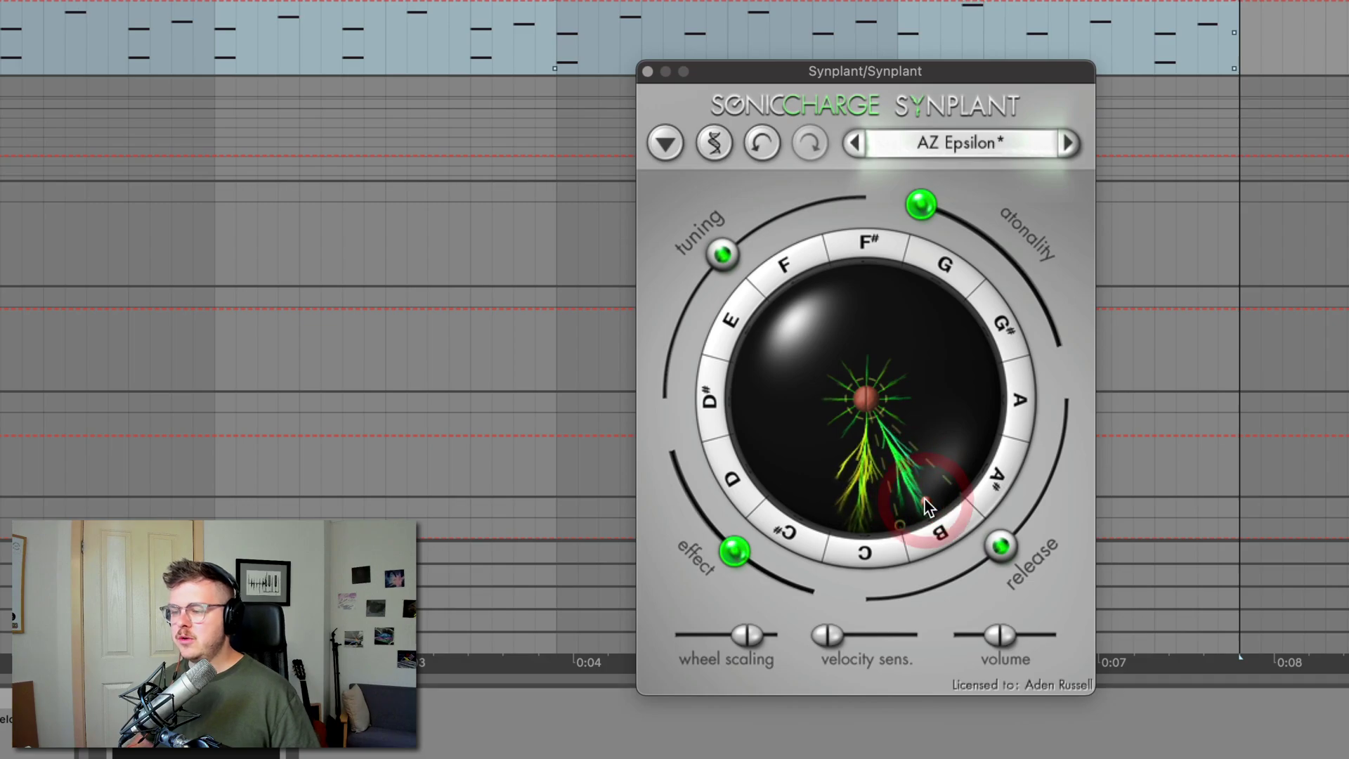
pyautogui.click(872, 513)
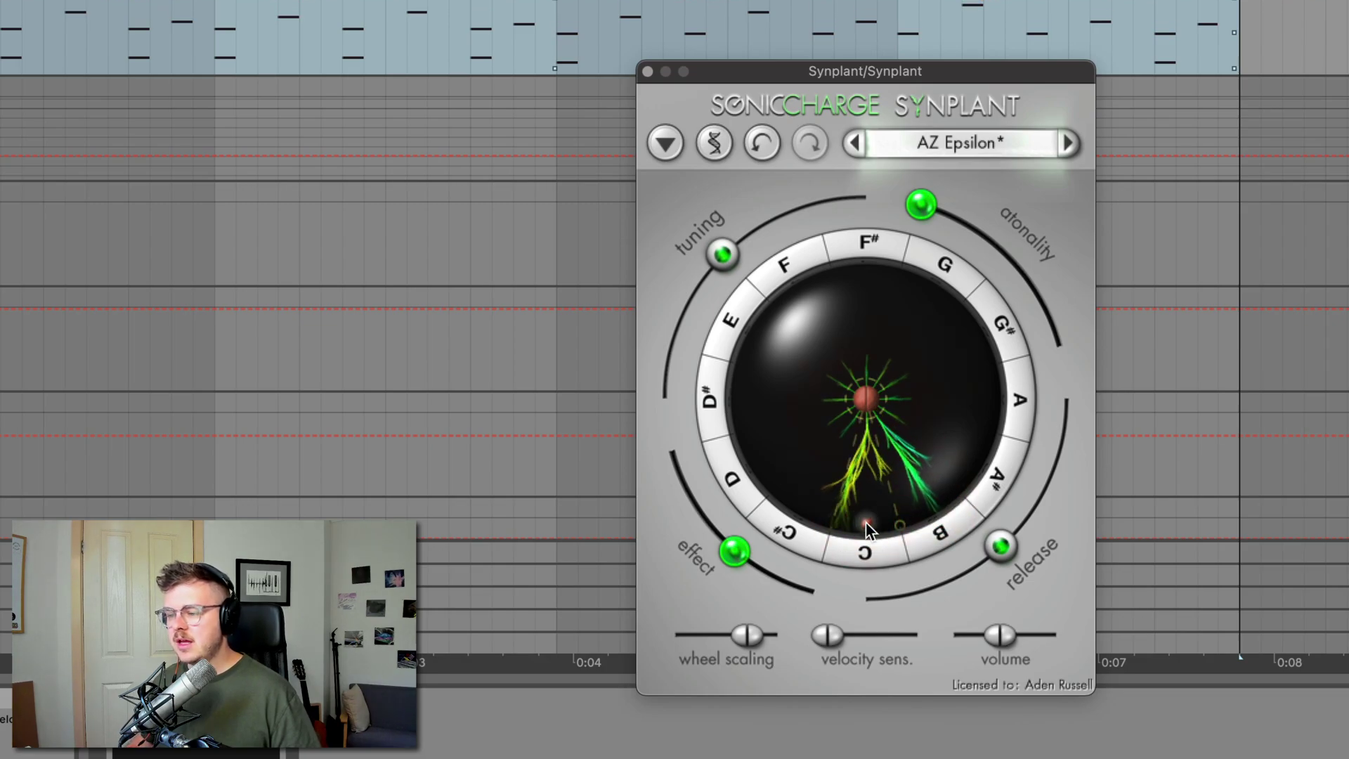
pyautogui.click(868, 522)
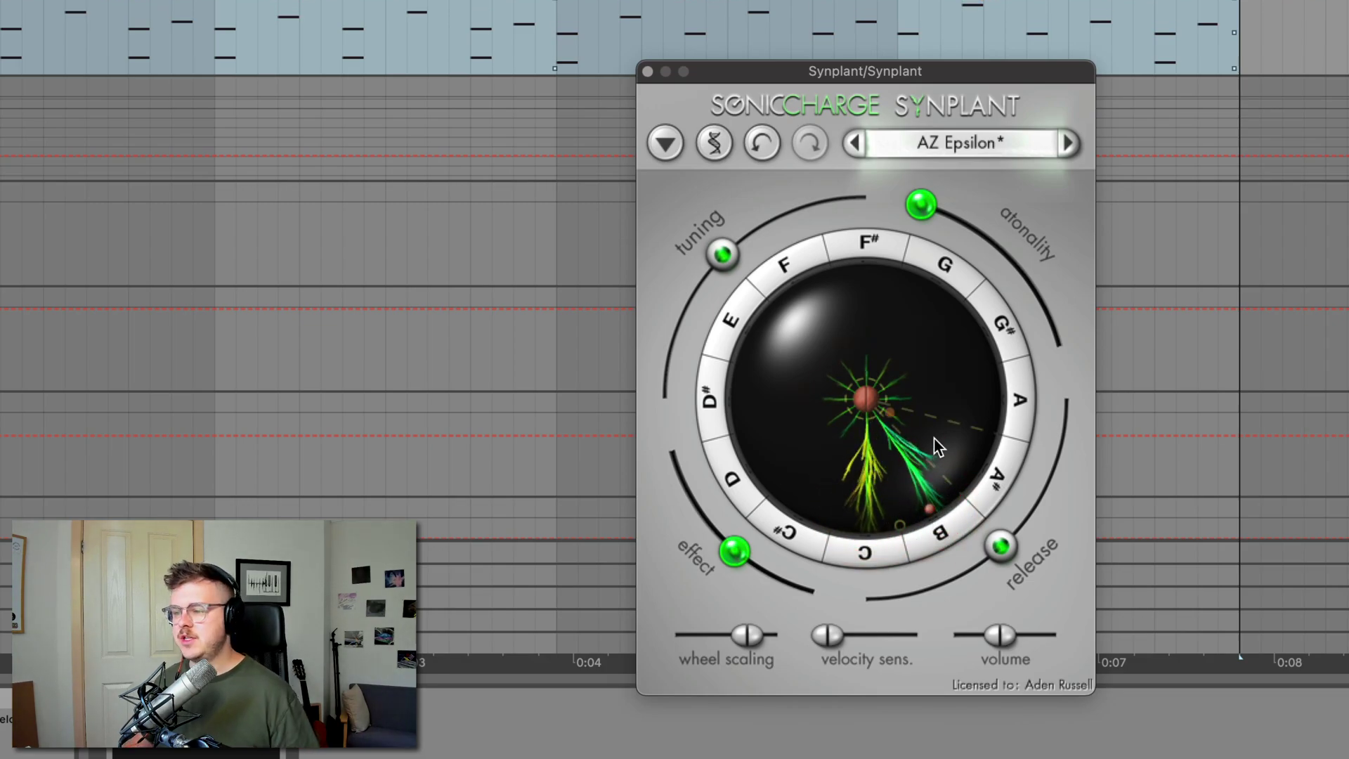
pyautogui.moveTo(908, 420); pyautogui.dragTo(989, 462)
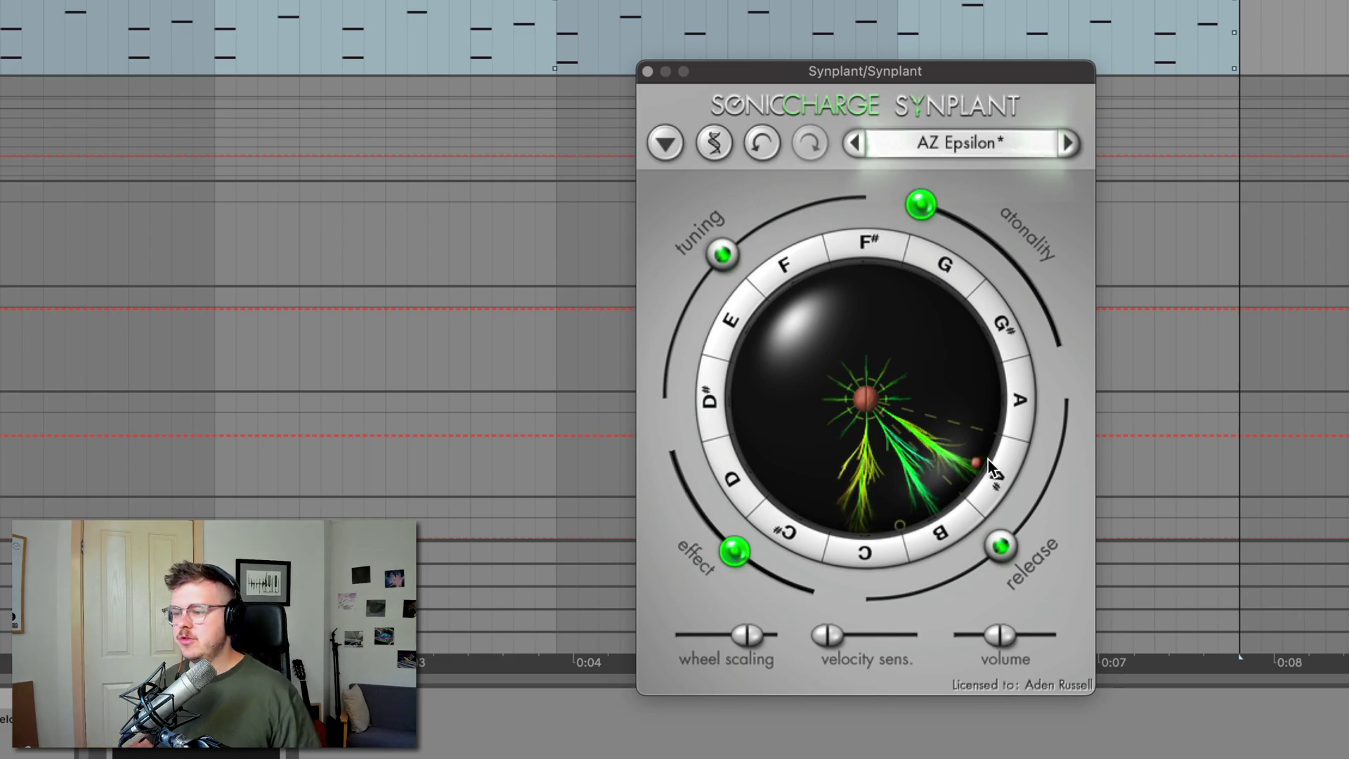
pyautogui.moveTo(976, 456); pyautogui.dragTo(872, 414)
pyautogui.moveTo(984, 442); pyautogui.dragTo(1144, 489)
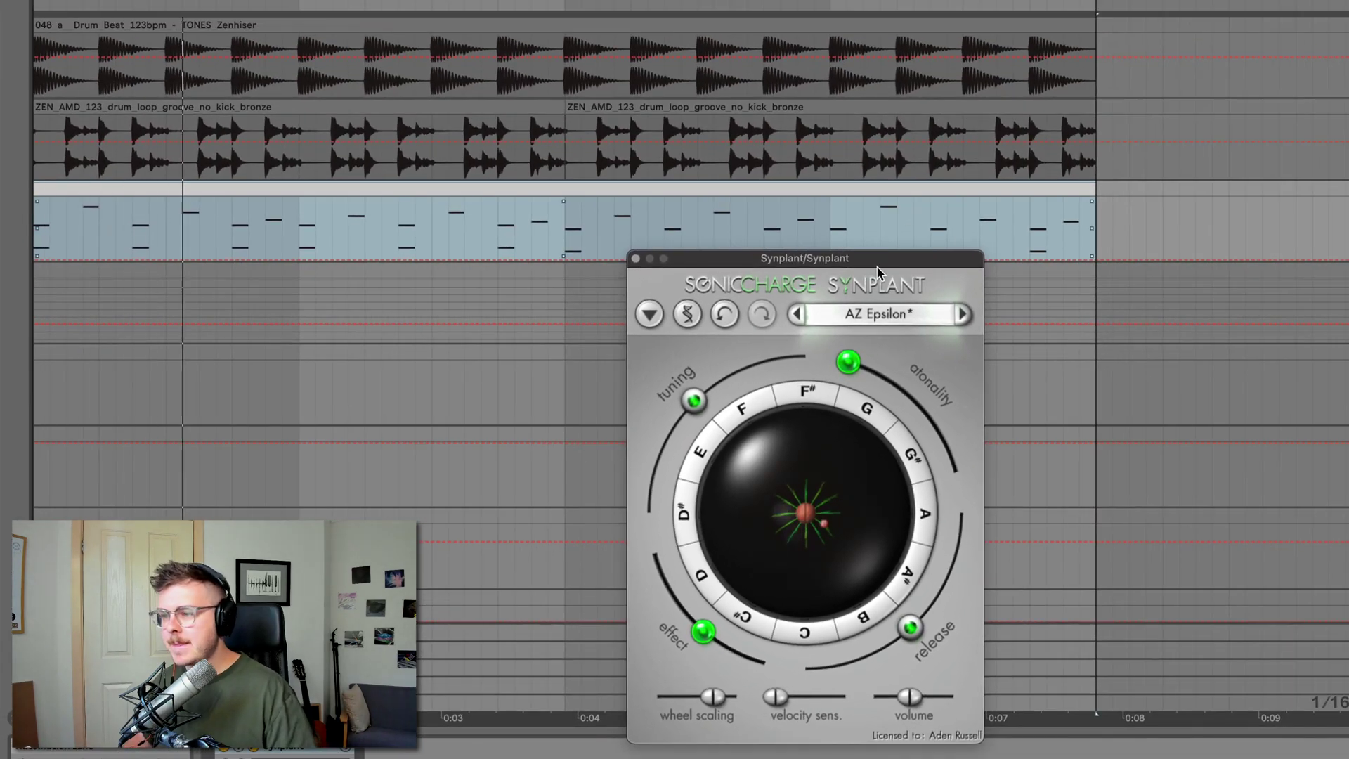
# Reposition the plugin window, stop playback, and grow a new branch toward C#.
pyautogui.moveTo(877, 271); pyautogui.dragTo(933, 329)
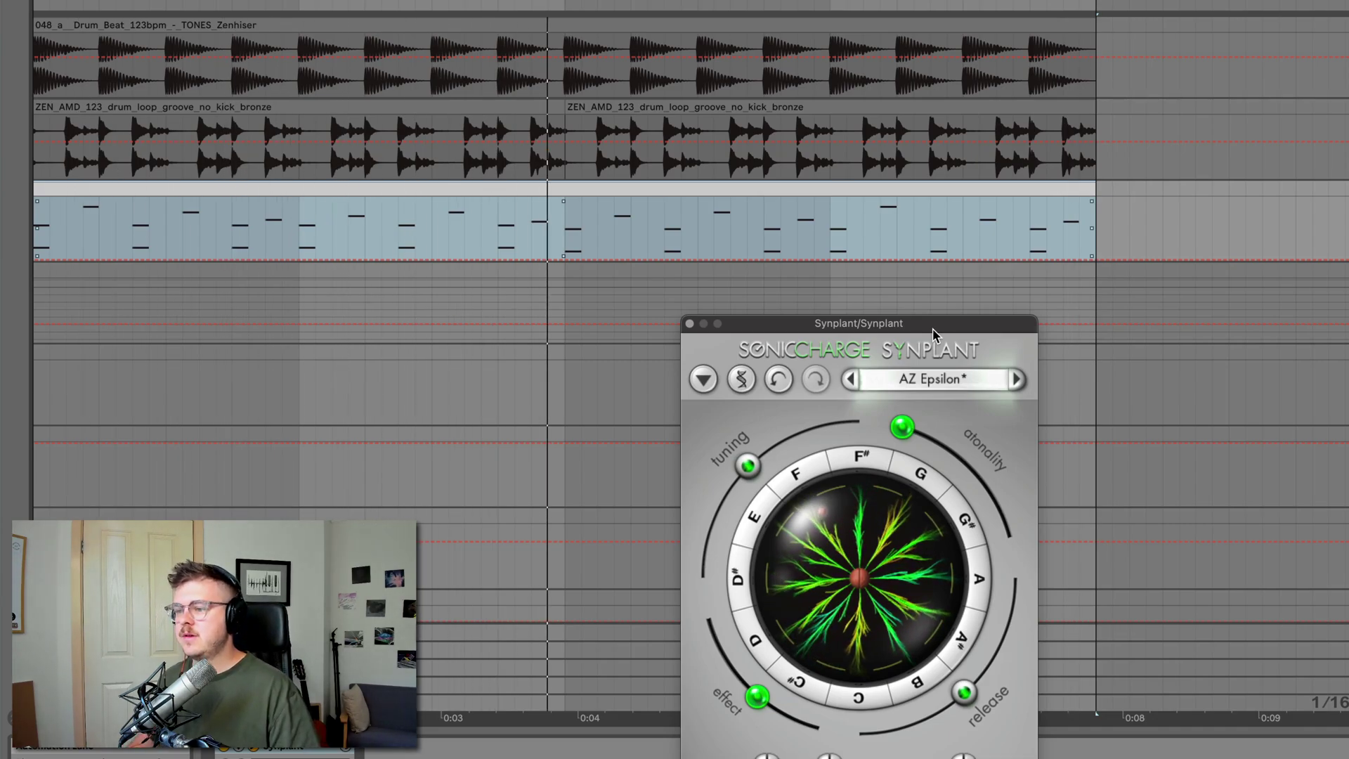
pyautogui.press('space')
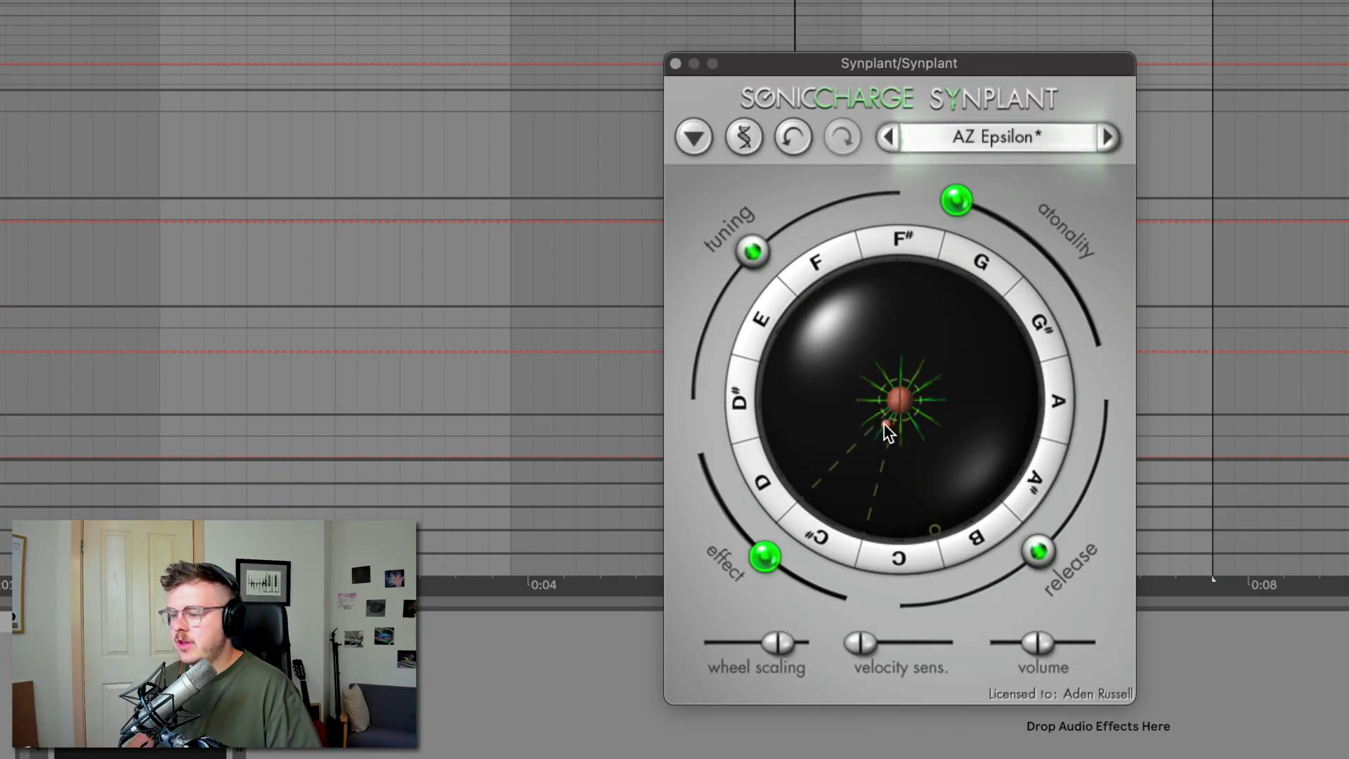
pyautogui.moveTo(861, 465); pyautogui.dragTo(858, 472)
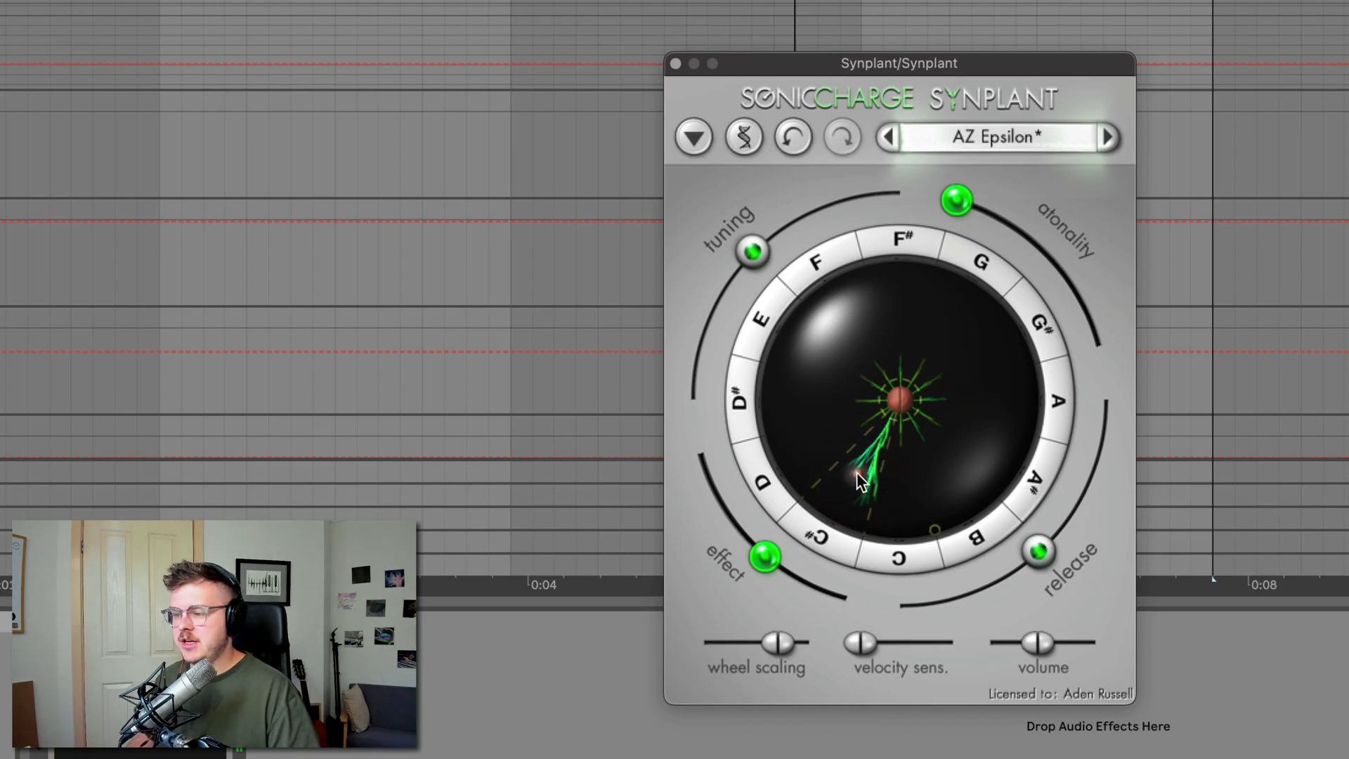
# Plant the chosen branch tip as a new seed, try a branch toward F#, then replant.
pyautogui.click(859, 471)
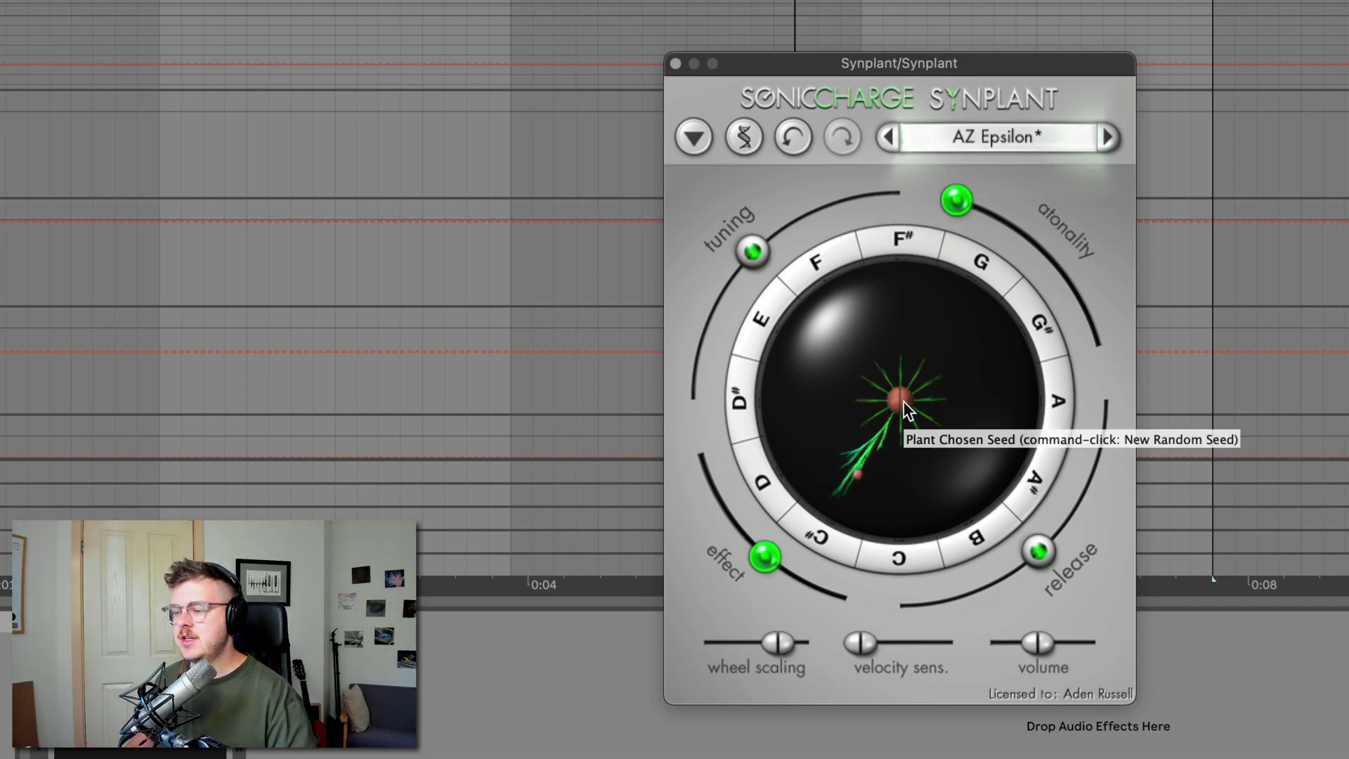
pyautogui.click(904, 402)
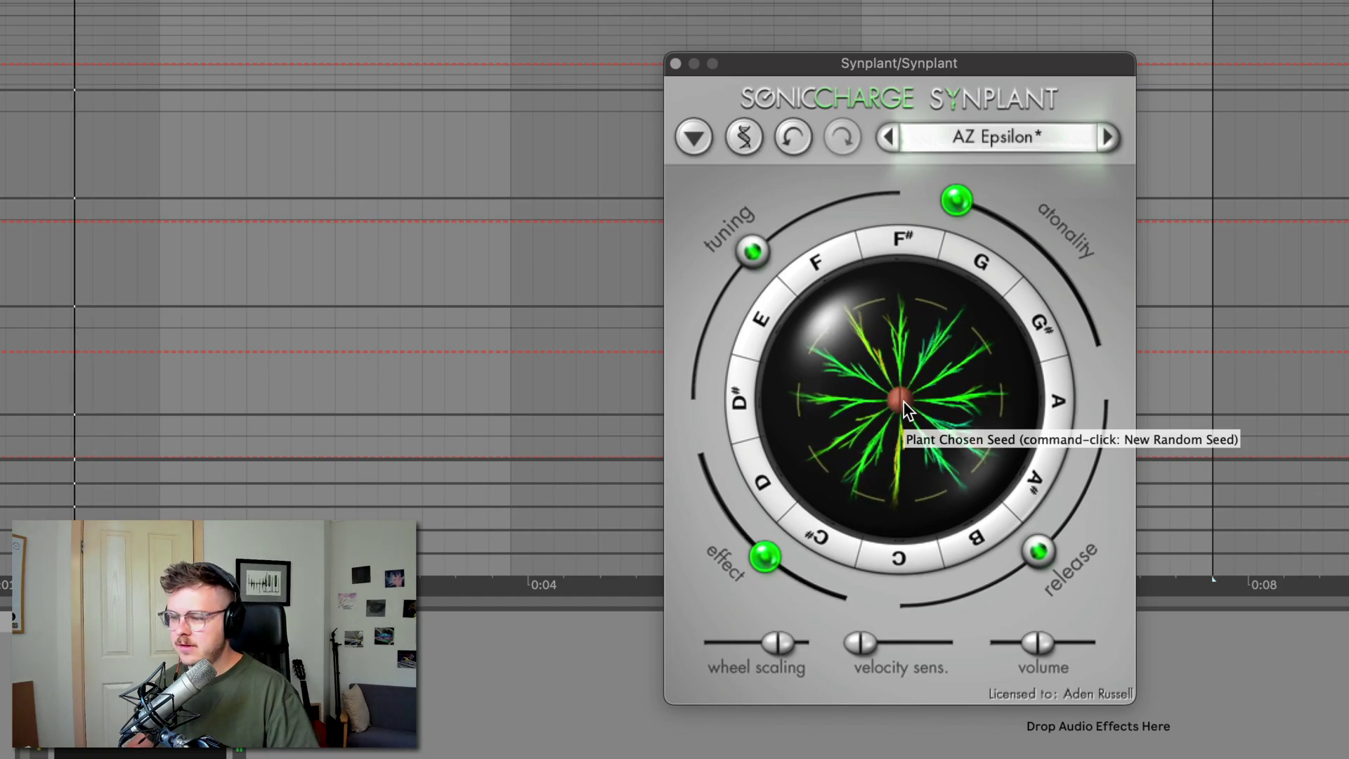
pyautogui.moveTo(904, 402); pyautogui.dragTo(898, 291)
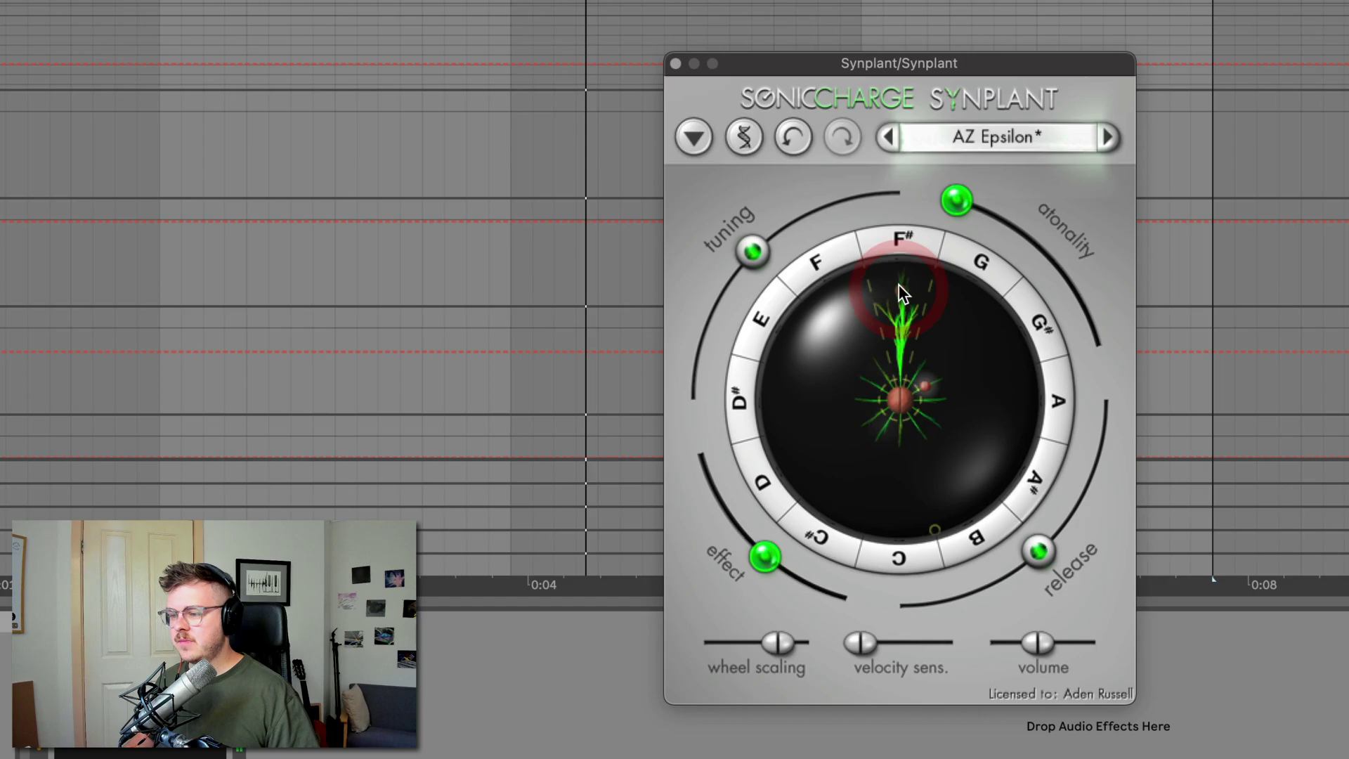
pyautogui.click(894, 399)
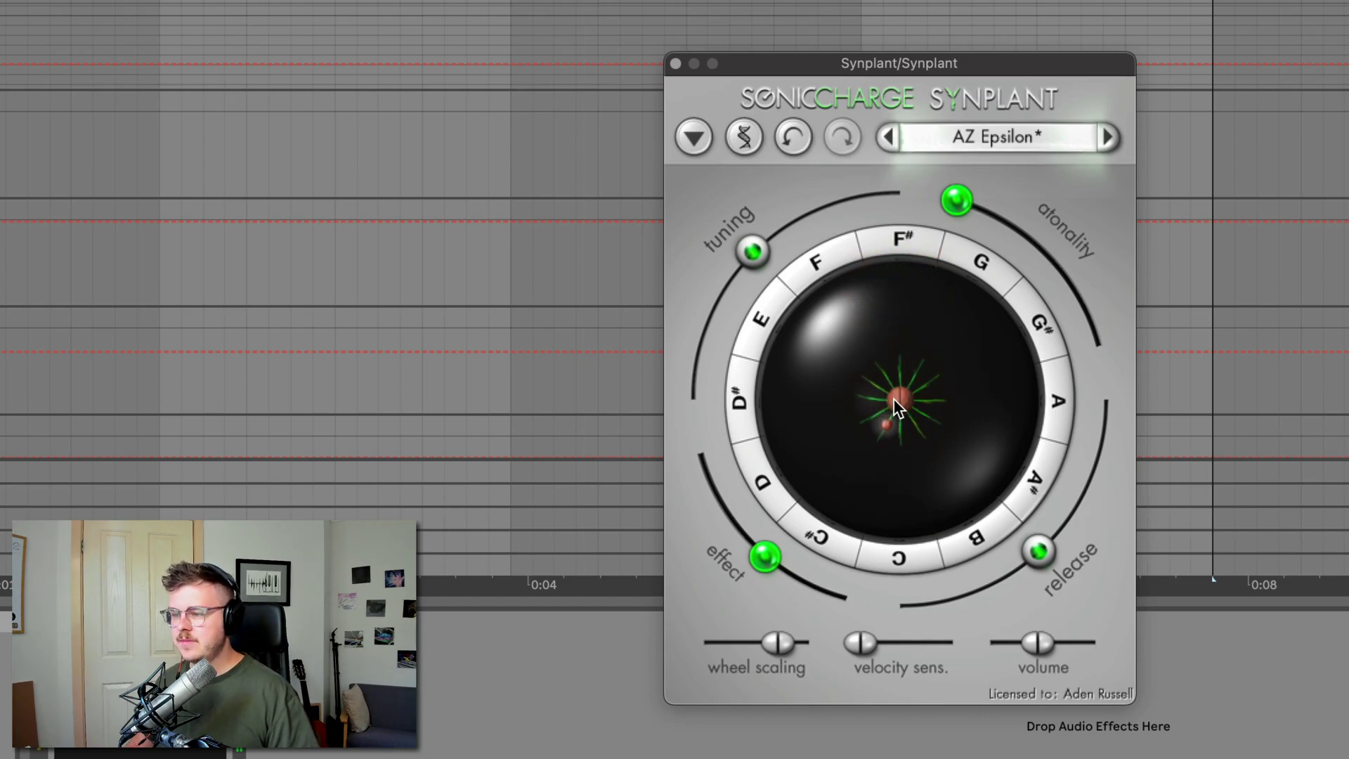
# Grow a branch toward G, shift its end to G#, then replant the bare seed.
pyautogui.moveTo(894, 399); pyautogui.dragTo(953, 308)
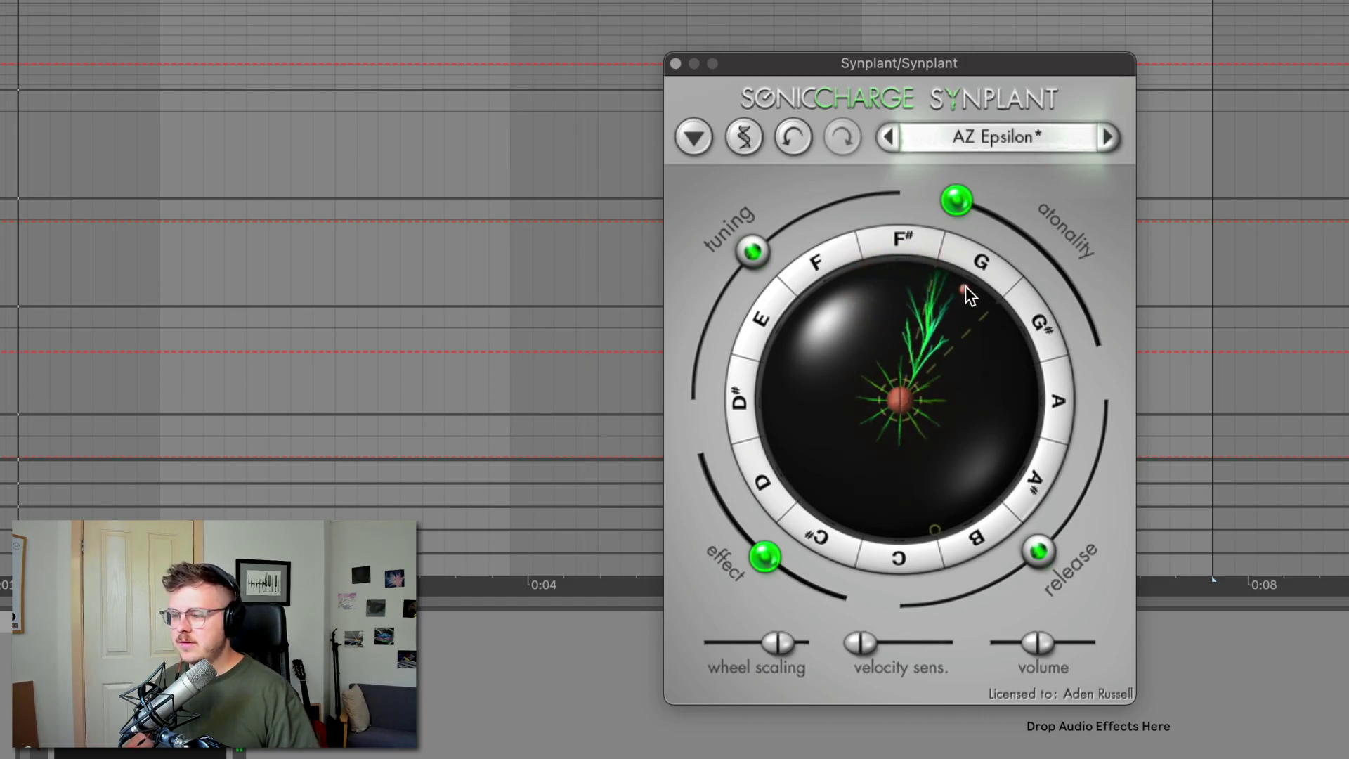
pyautogui.moveTo(966, 289); pyautogui.dragTo(1012, 334)
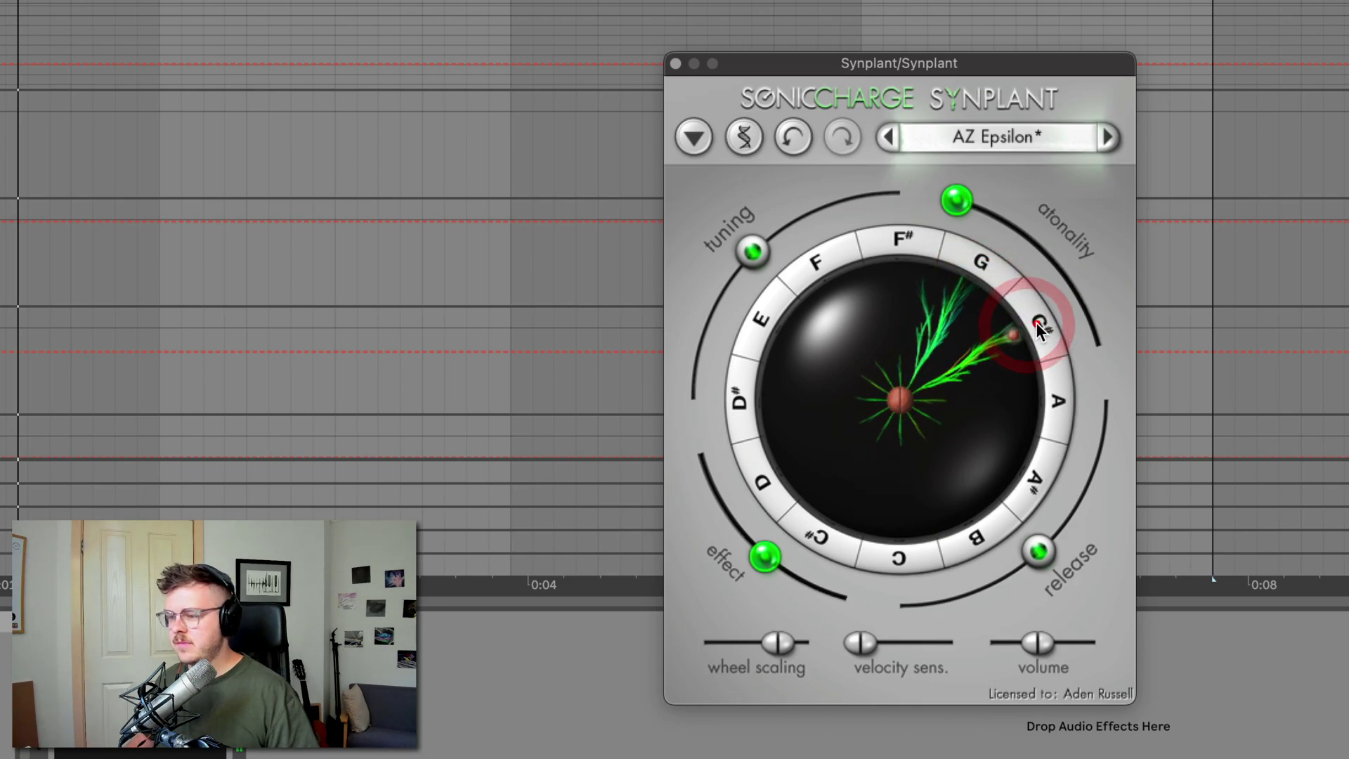
pyautogui.click(895, 395)
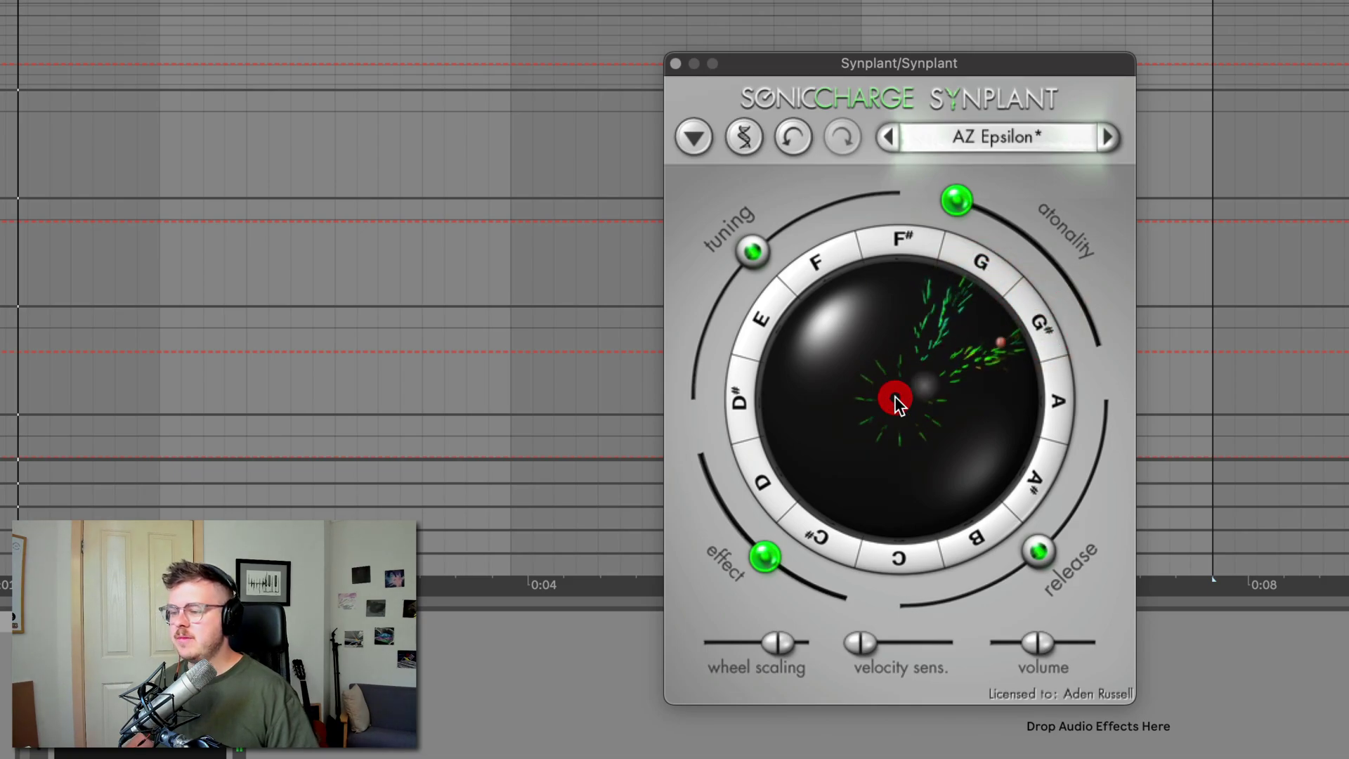
# Grow a branch toward F#, apply Clone Selected Branch around the seed, and replant it.
pyautogui.click(960, 534)
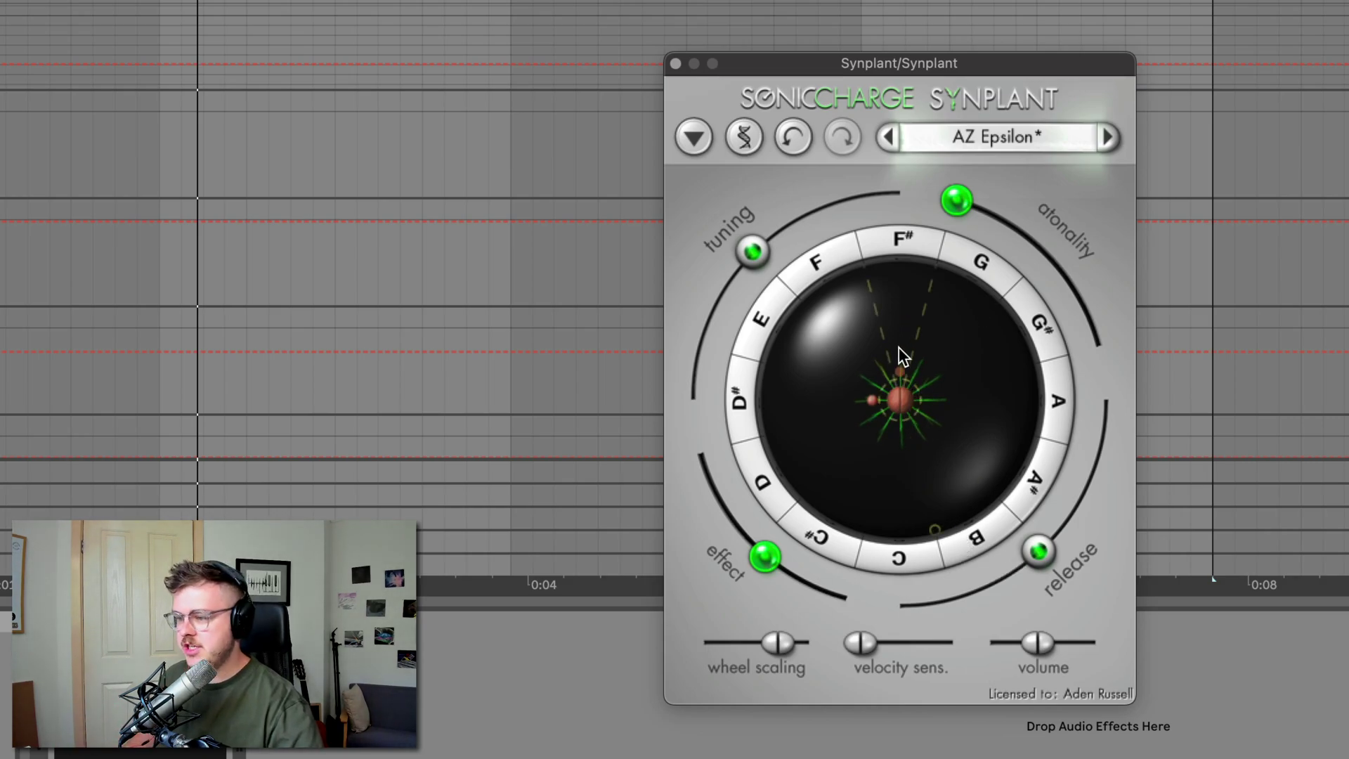
pyautogui.moveTo(899, 364); pyautogui.dragTo(898, 264)
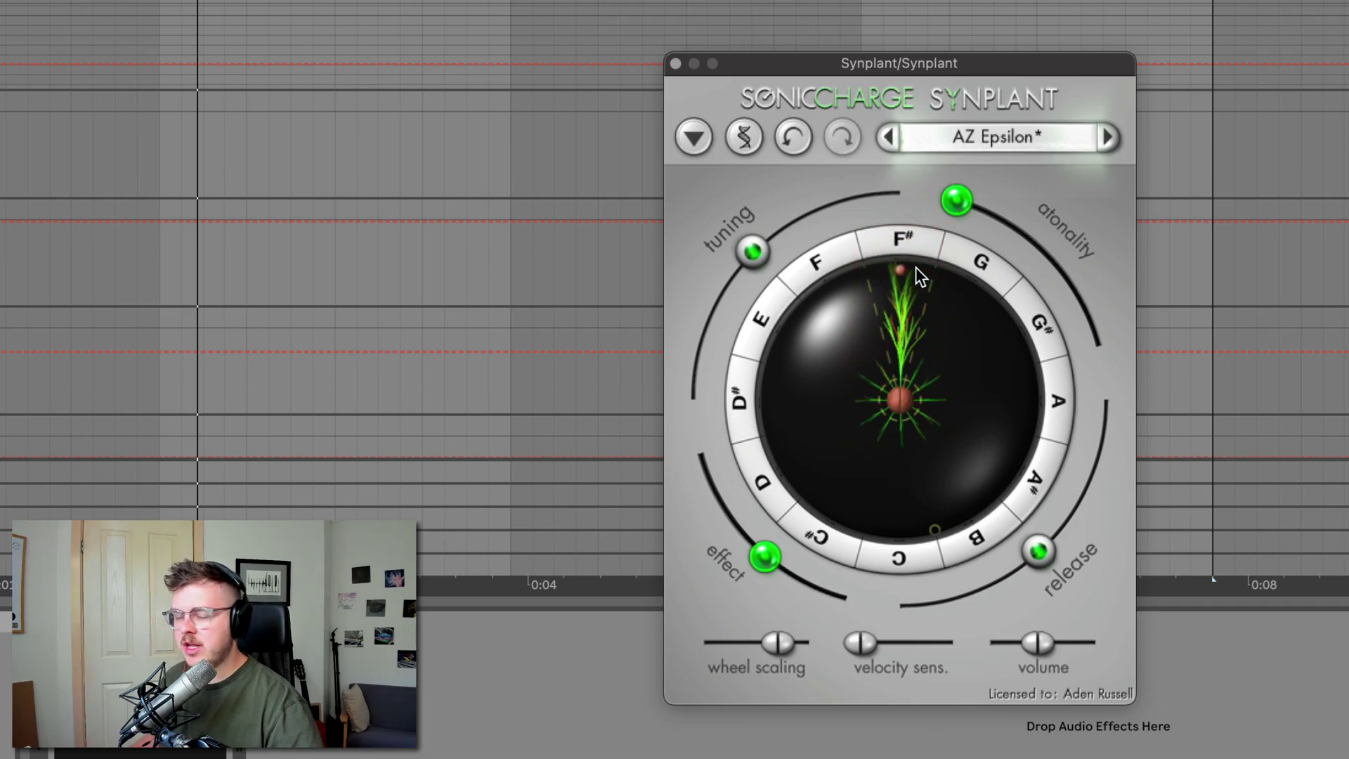
pyautogui.click(699, 135)
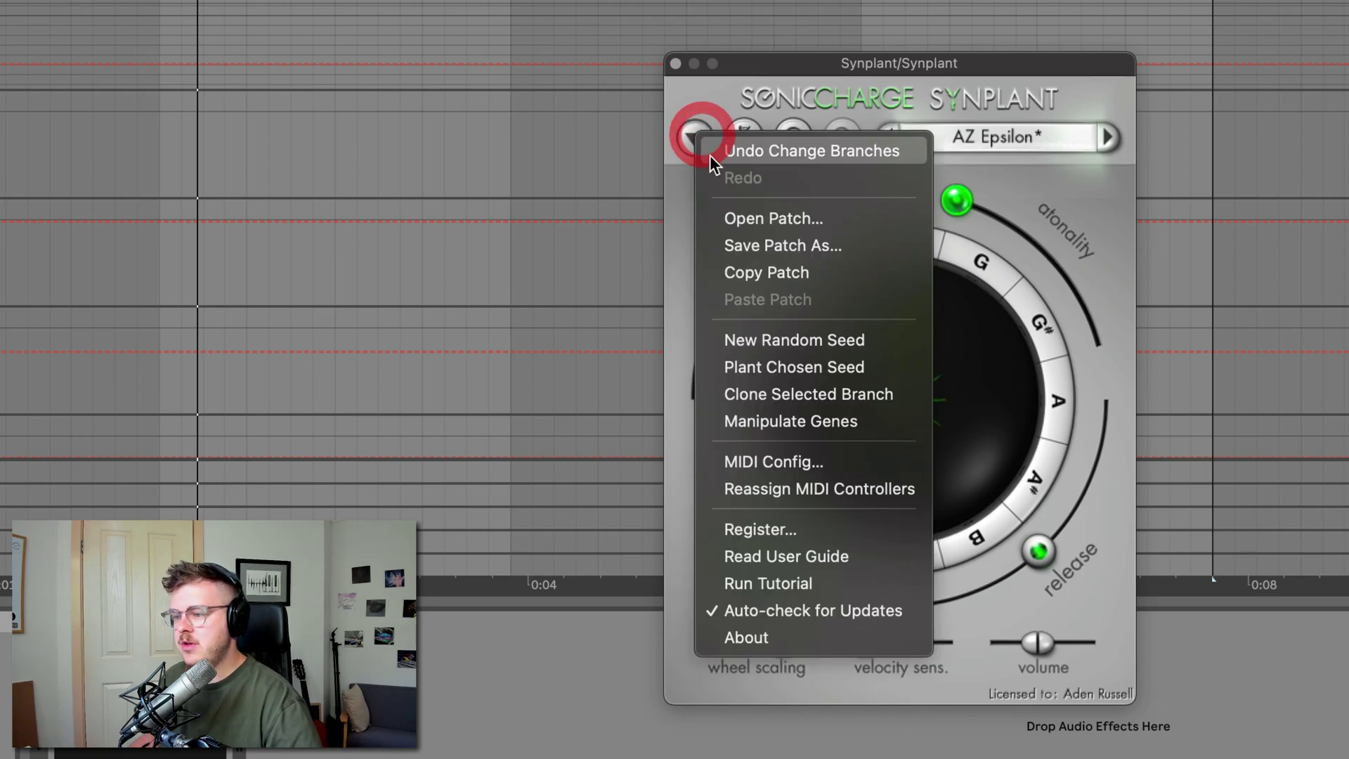
pyautogui.click(811, 395)
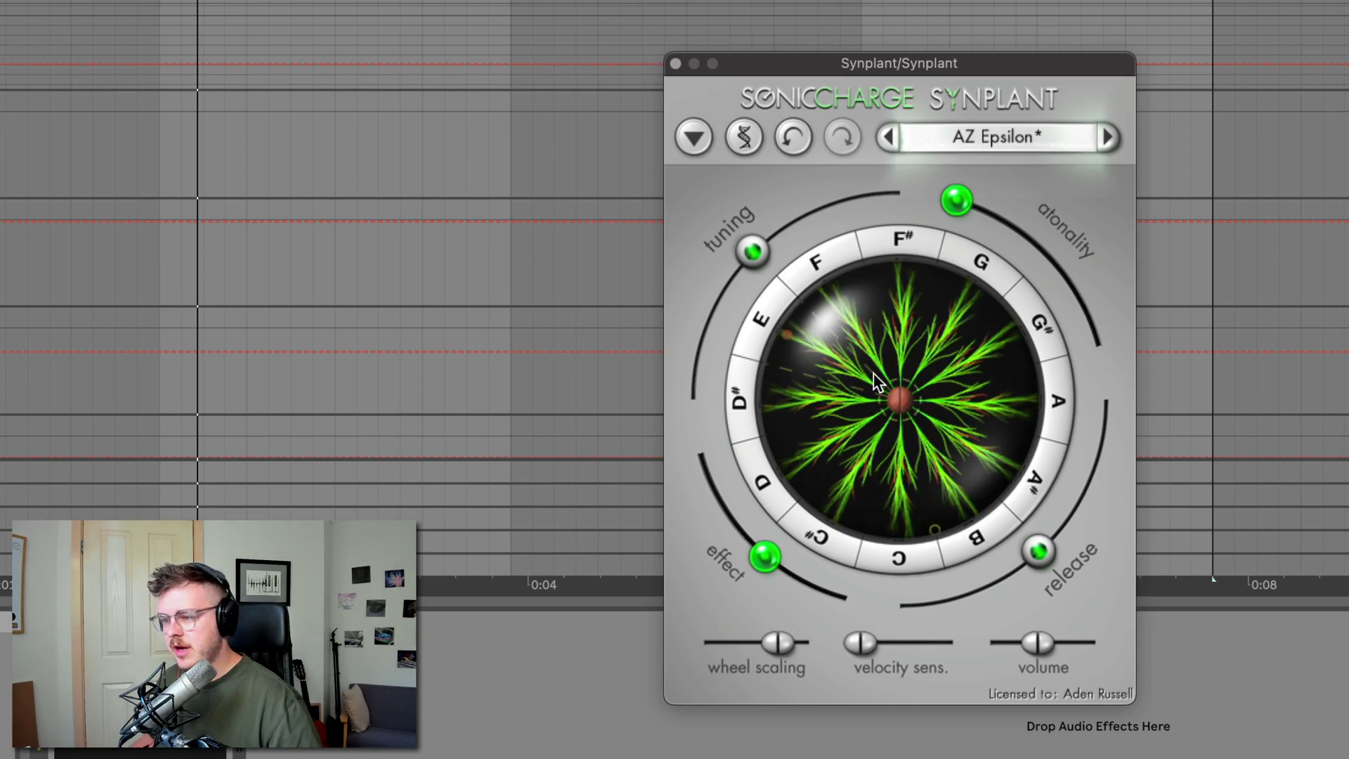
pyautogui.click(899, 395)
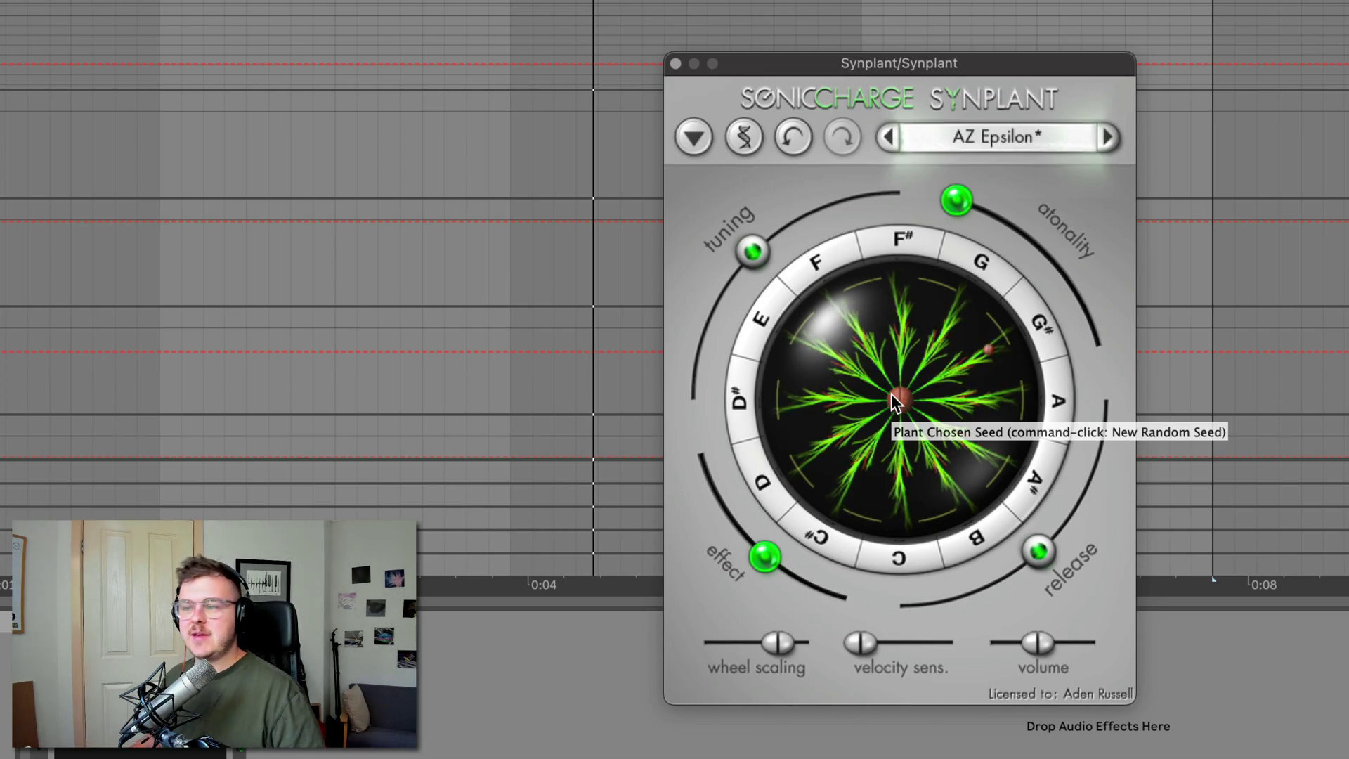
# Try a +7.6 semitone tuning, reset it to zero, and raise atonality to 96.59%.
pyautogui.moveTo(758, 246)
pyautogui.mouseDown()
pyautogui.moveTo(769, 230)
pyautogui.moveTo(884, 196)
pyautogui.moveTo(748, 258)
pyautogui.mouseUp()
pyautogui.click(752, 253)
pyautogui.moveTo(958, 204)
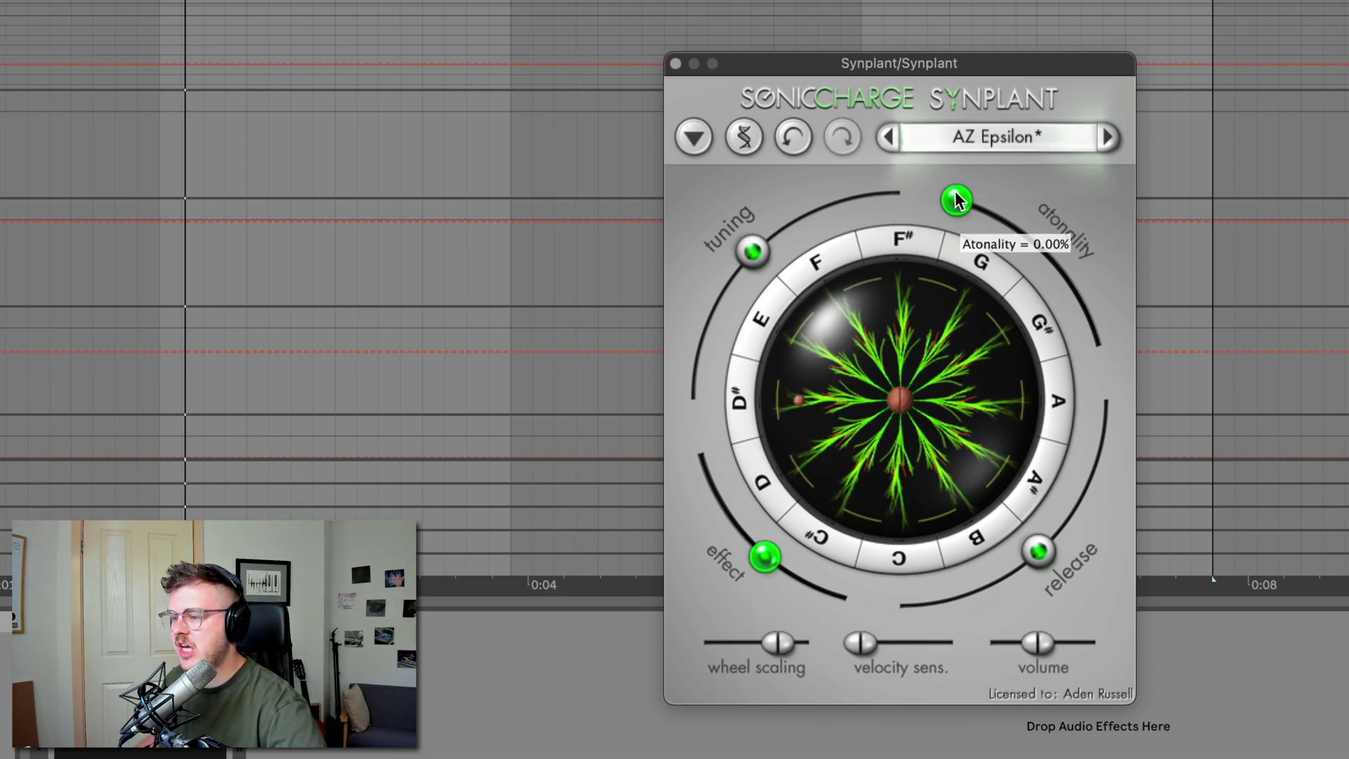
pyautogui.moveTo(957, 202); pyautogui.dragTo(1078, 336)
# Load the AZ Ghost Story patch and raise its effect amount to about +38%.
pyautogui.click(1109, 137)
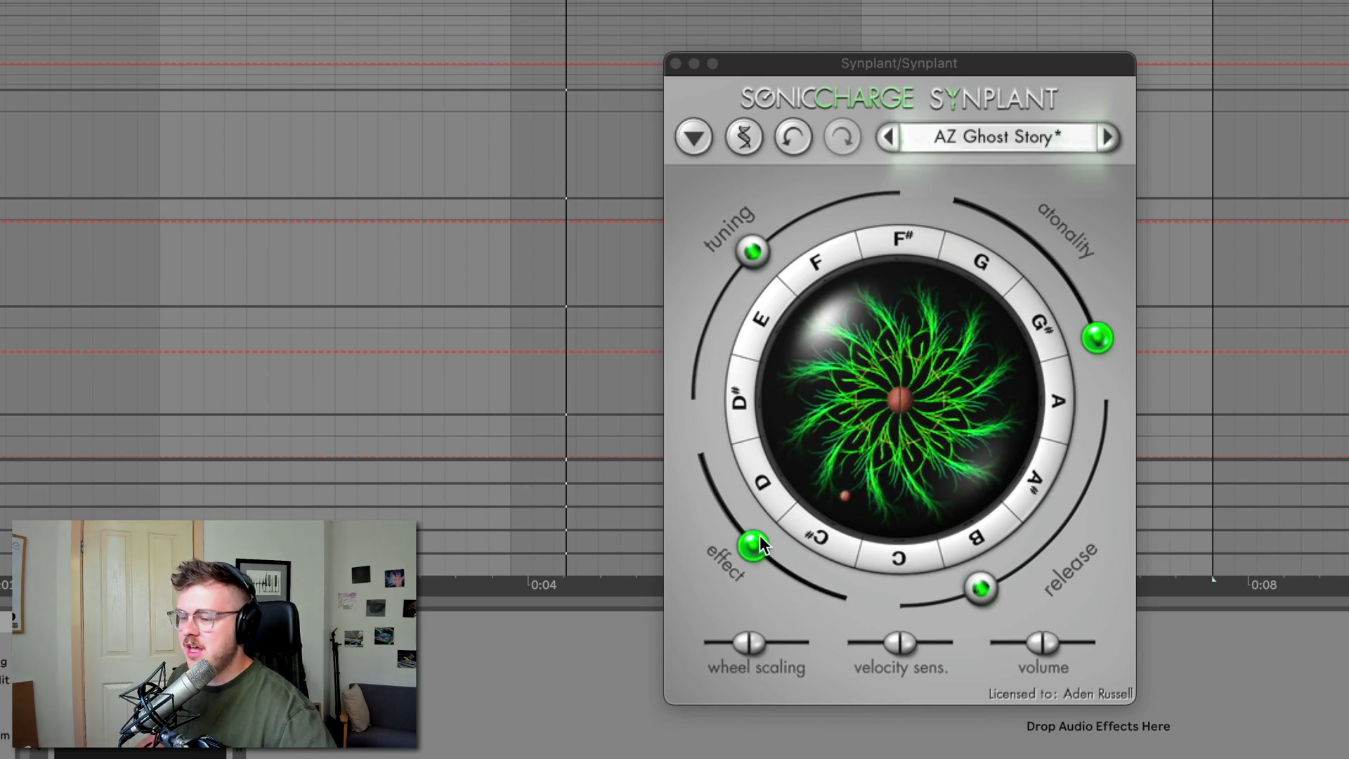
pyautogui.moveTo(757, 549)
pyautogui.moveTo(757, 548); pyautogui.dragTo(755, 421)
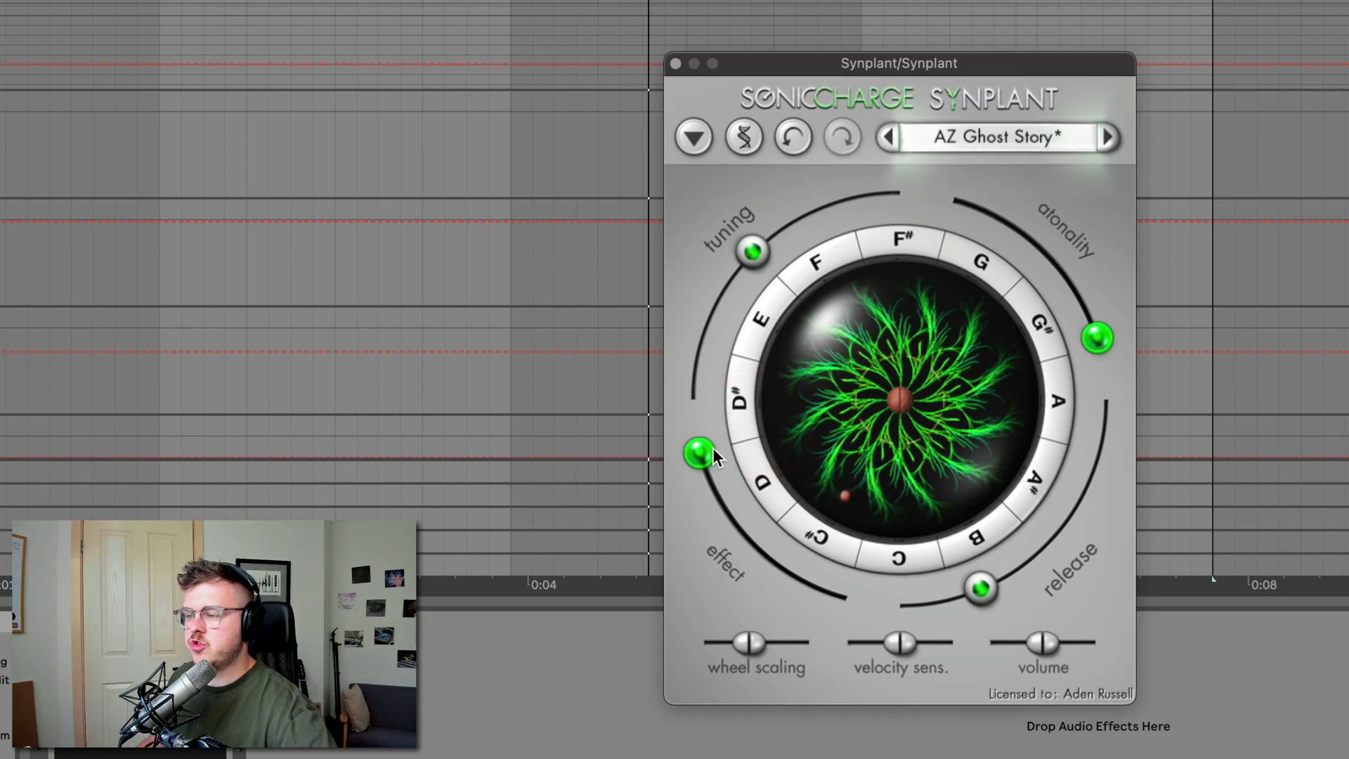
# Adjust the patch's release time and set mod wheel scaling to 50%.
pyautogui.moveTo(981, 587)
pyautogui.mouseDown()
pyautogui.moveTo(1047, 552)
pyautogui.moveTo(1085, 457)
pyautogui.moveTo(1035, 546)
pyautogui.moveTo(970, 576)
pyautogui.mouseUp()
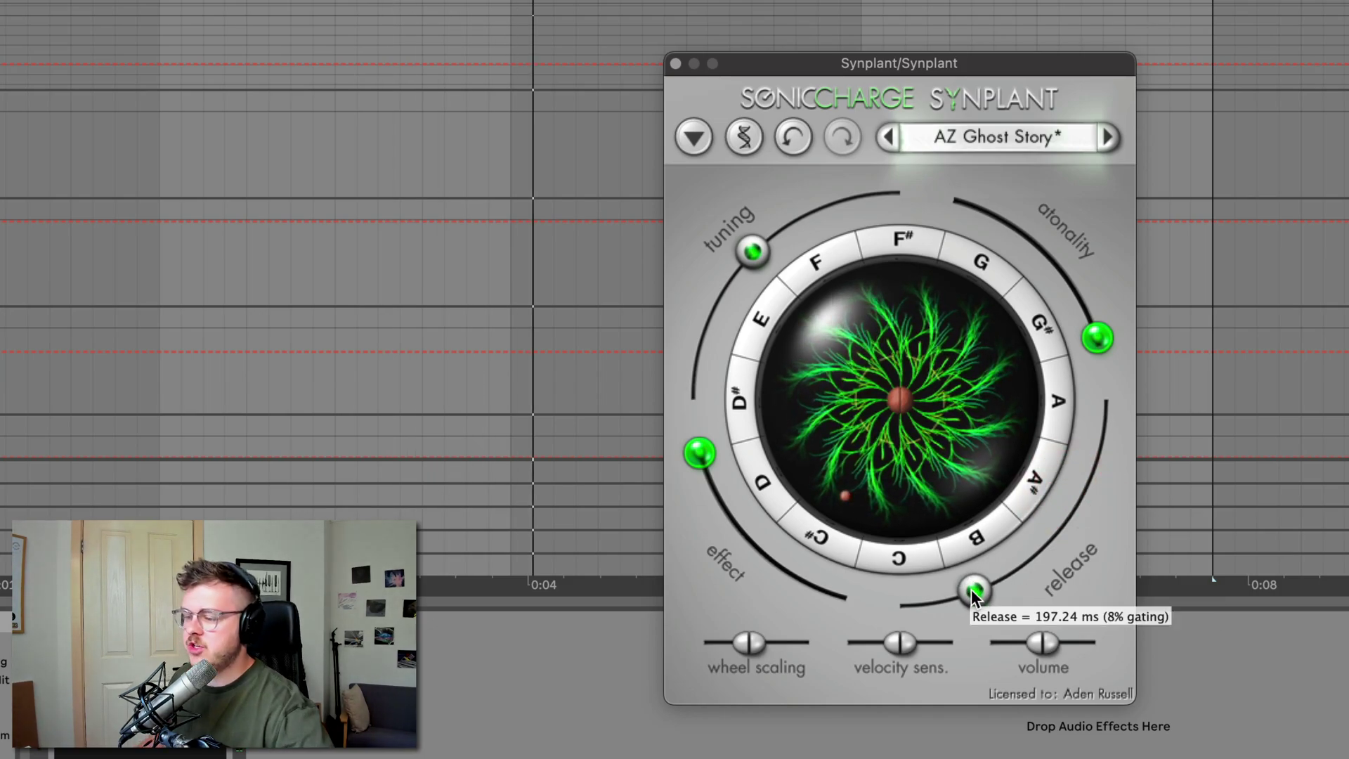
pyautogui.moveTo(751, 640); pyautogui.dragTo(828, 631)
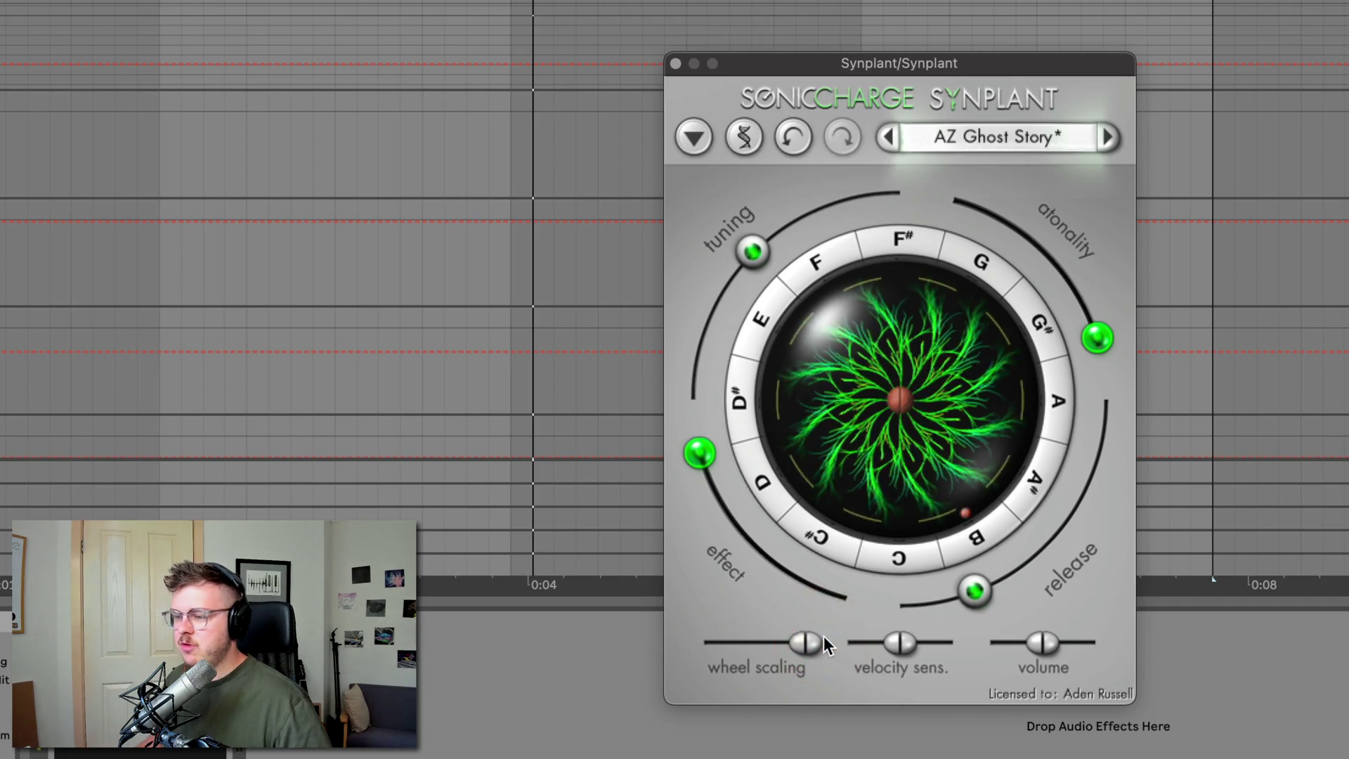
pyautogui.moveTo(795, 657); pyautogui.dragTo(732, 644)
# Set velocity sensitivity to 0% and open the Manipulate Genes panel.
pyautogui.moveTo(733, 644)
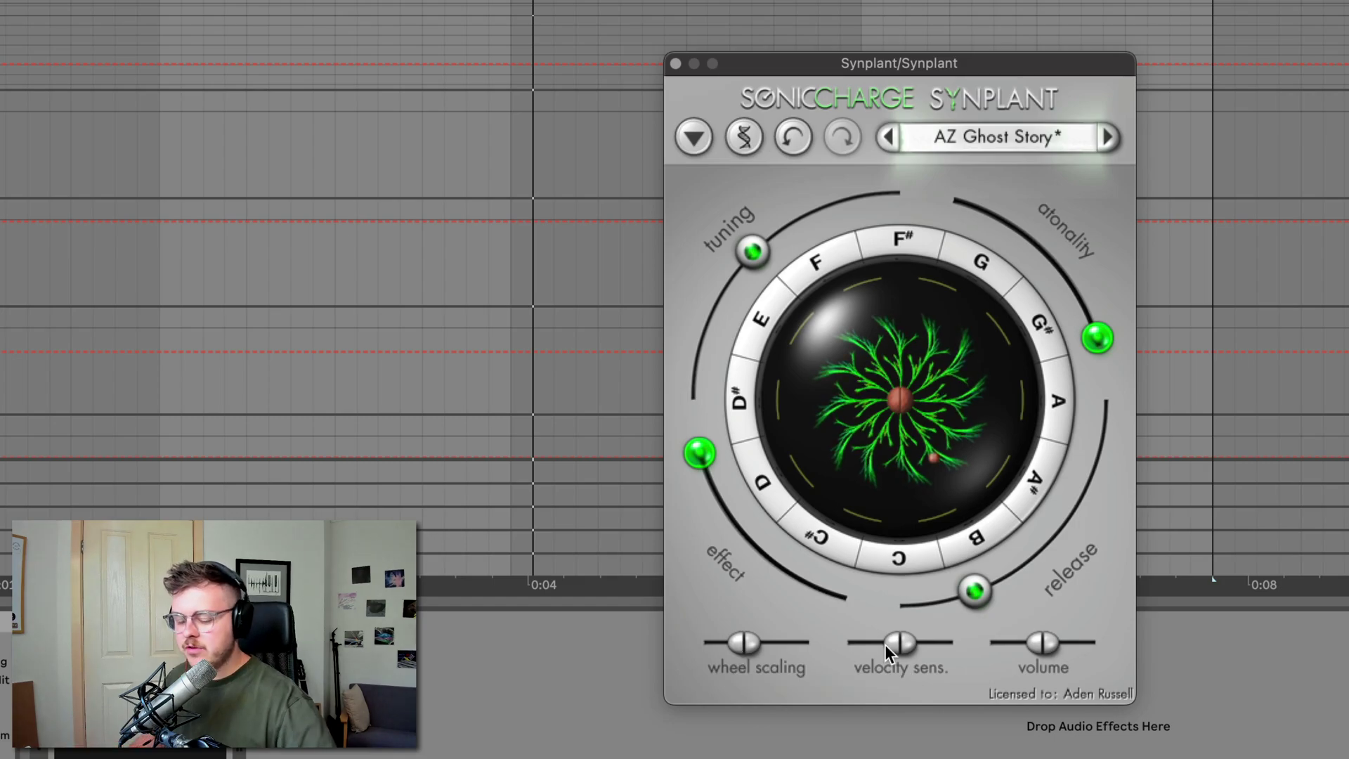
pyautogui.moveTo(885, 643)
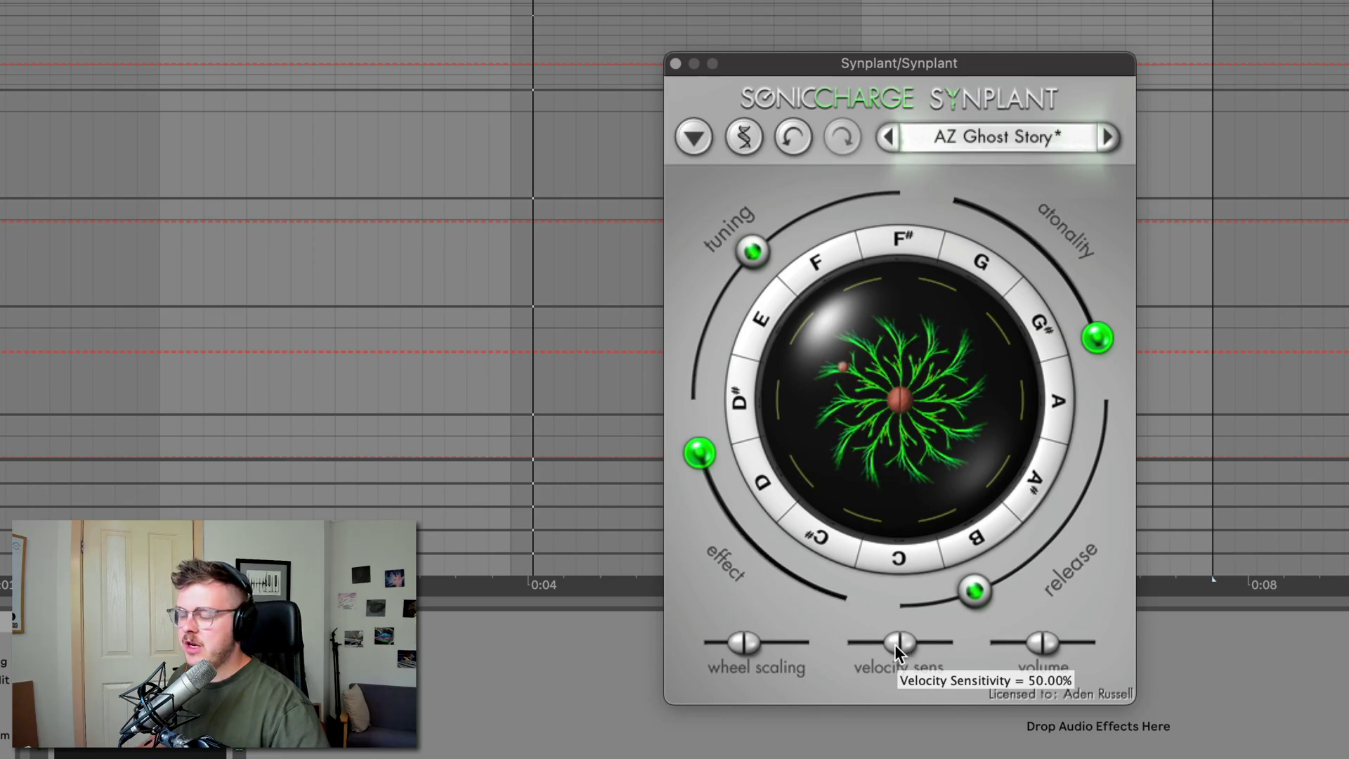
pyautogui.moveTo(841, 650); pyautogui.dragTo(836, 651)
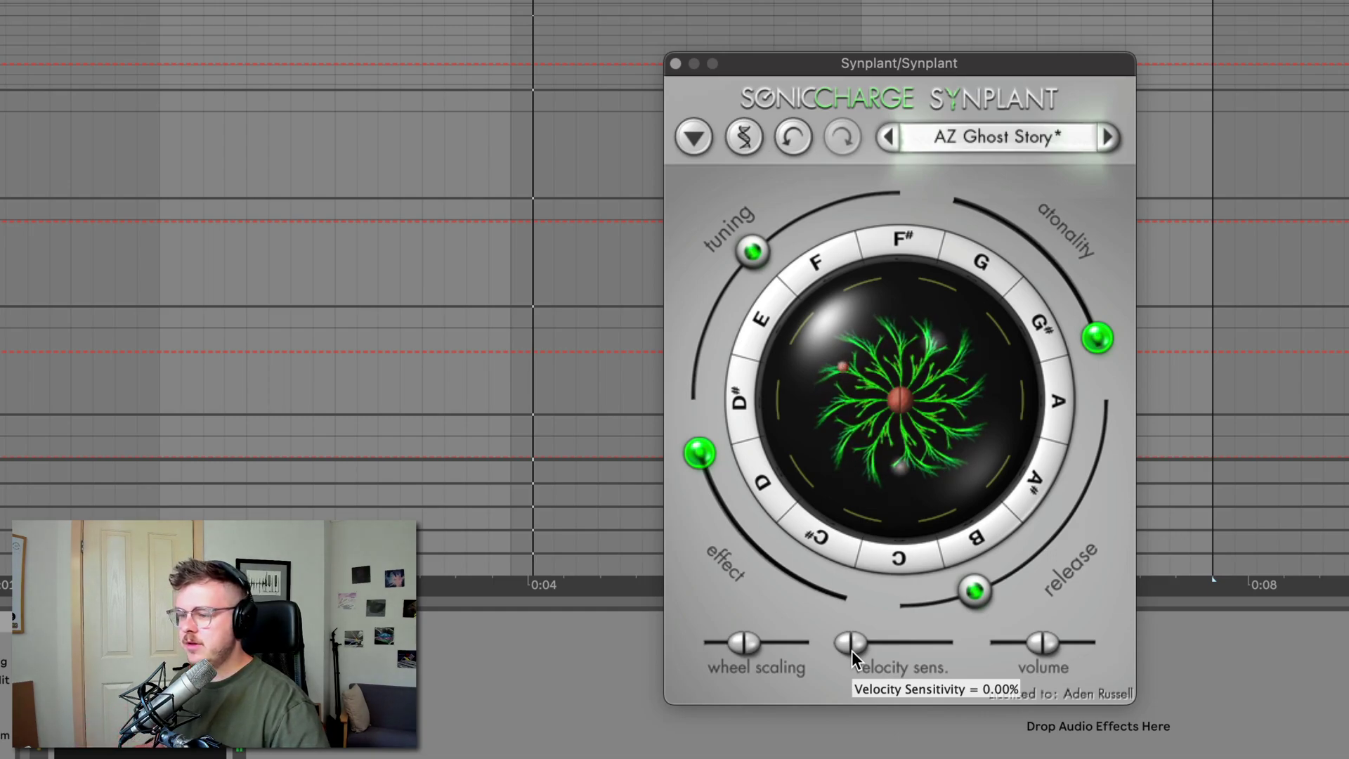
pyautogui.moveTo(1042, 647)
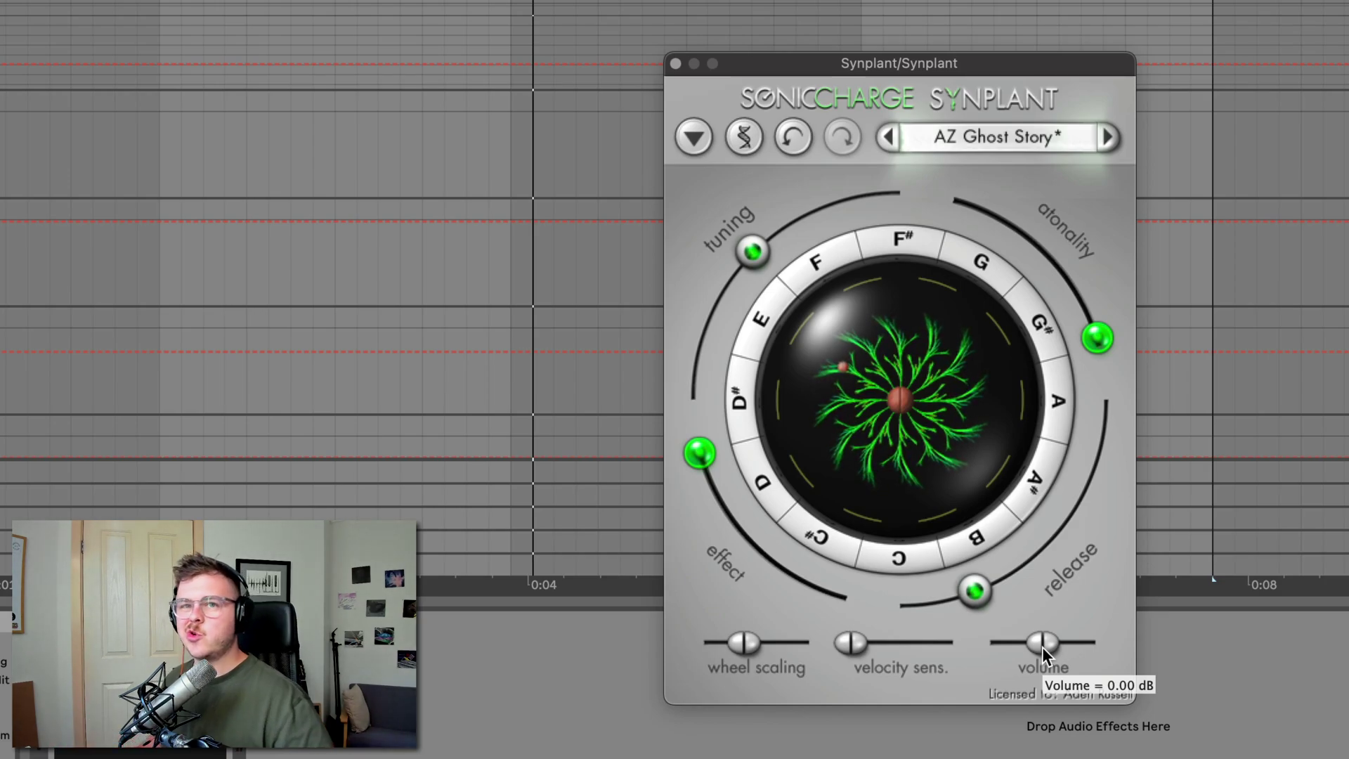
pyautogui.click(727, 133)
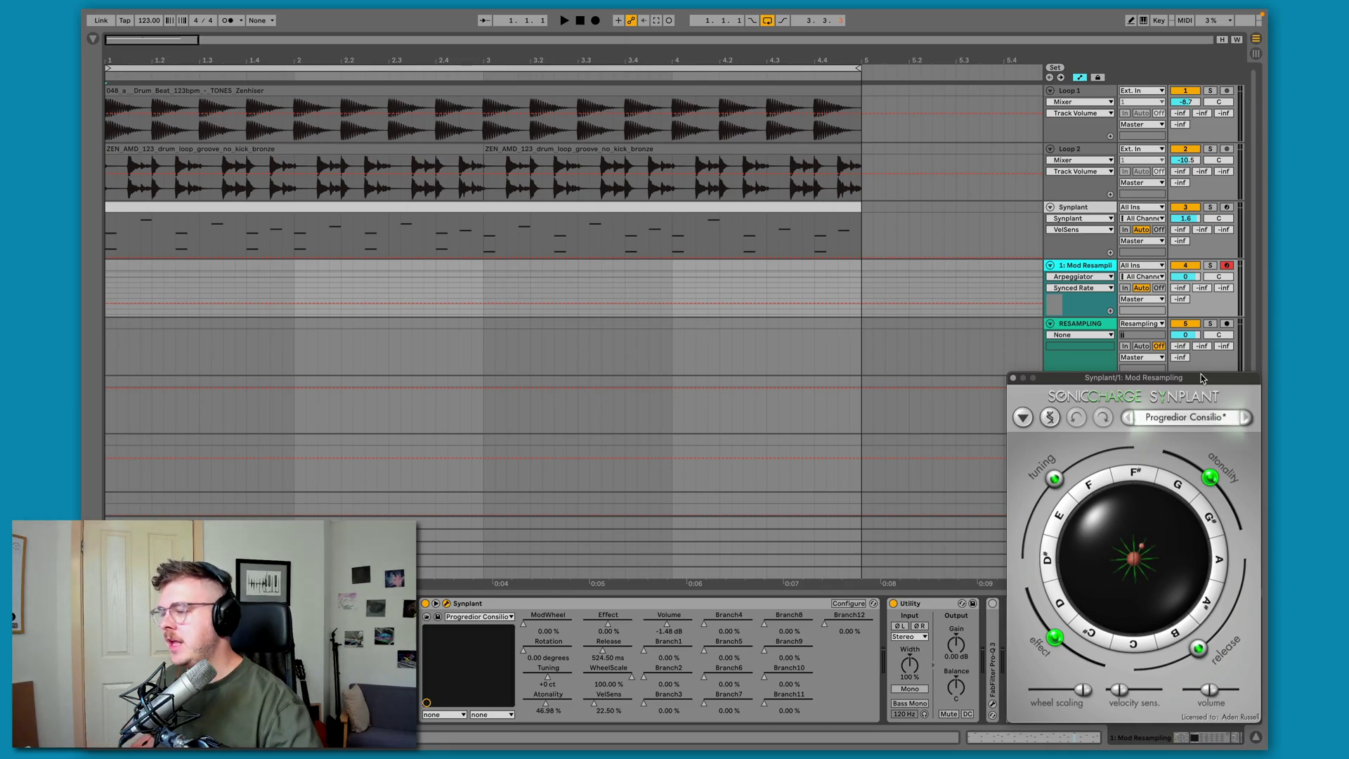
pyautogui.click(1023, 417)
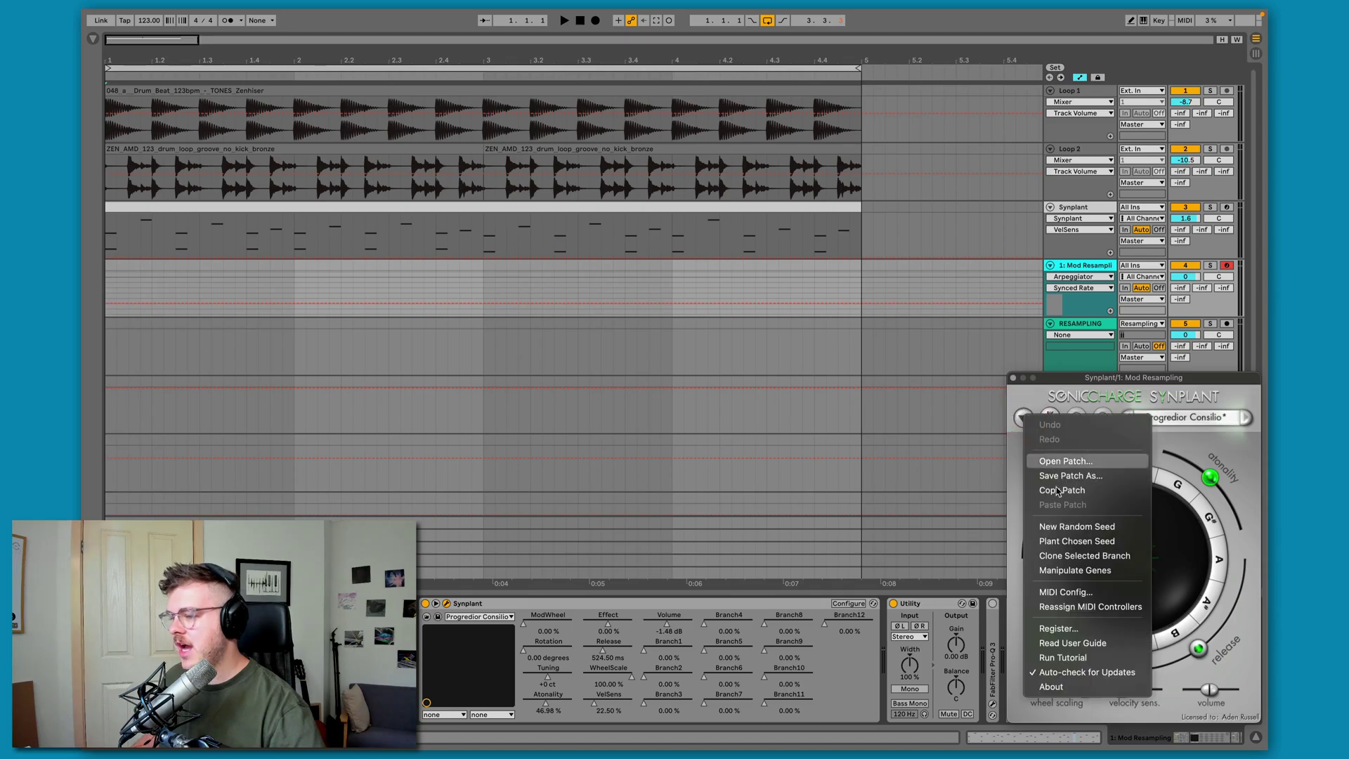
pyautogui.click(1057, 380)
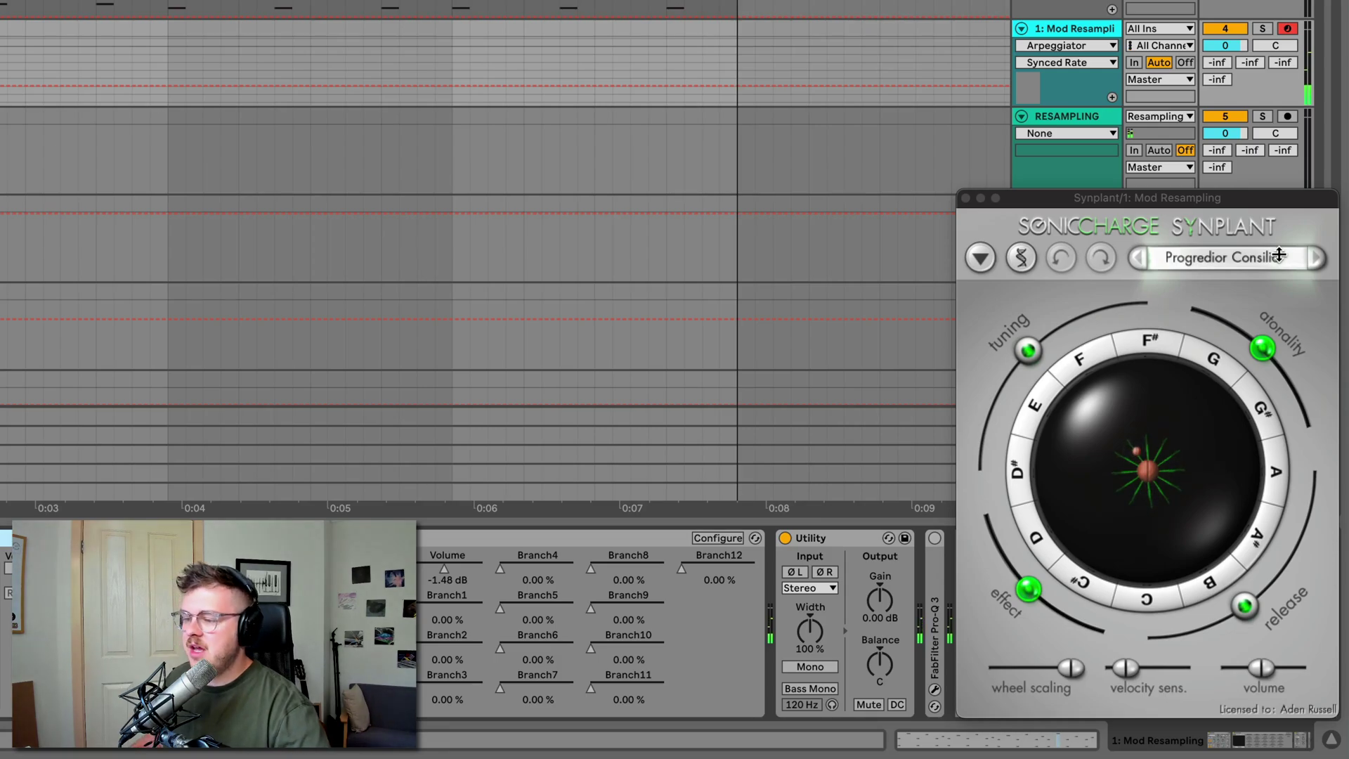
# Record a RESAMPLING take with rising Arpeggiator Rate automation, then position and select clip RESAMPLING 5.
pyautogui.click(1287, 116)
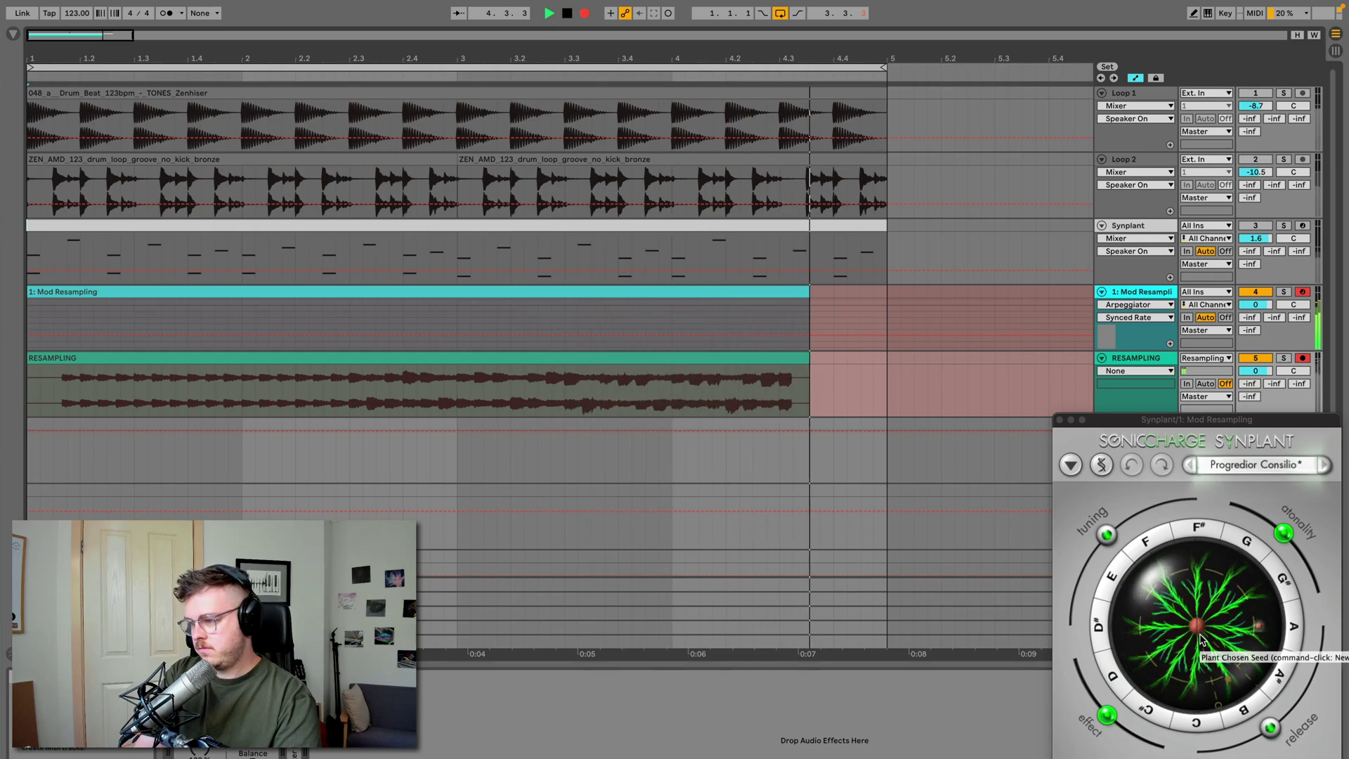
pyautogui.click(208, 748)
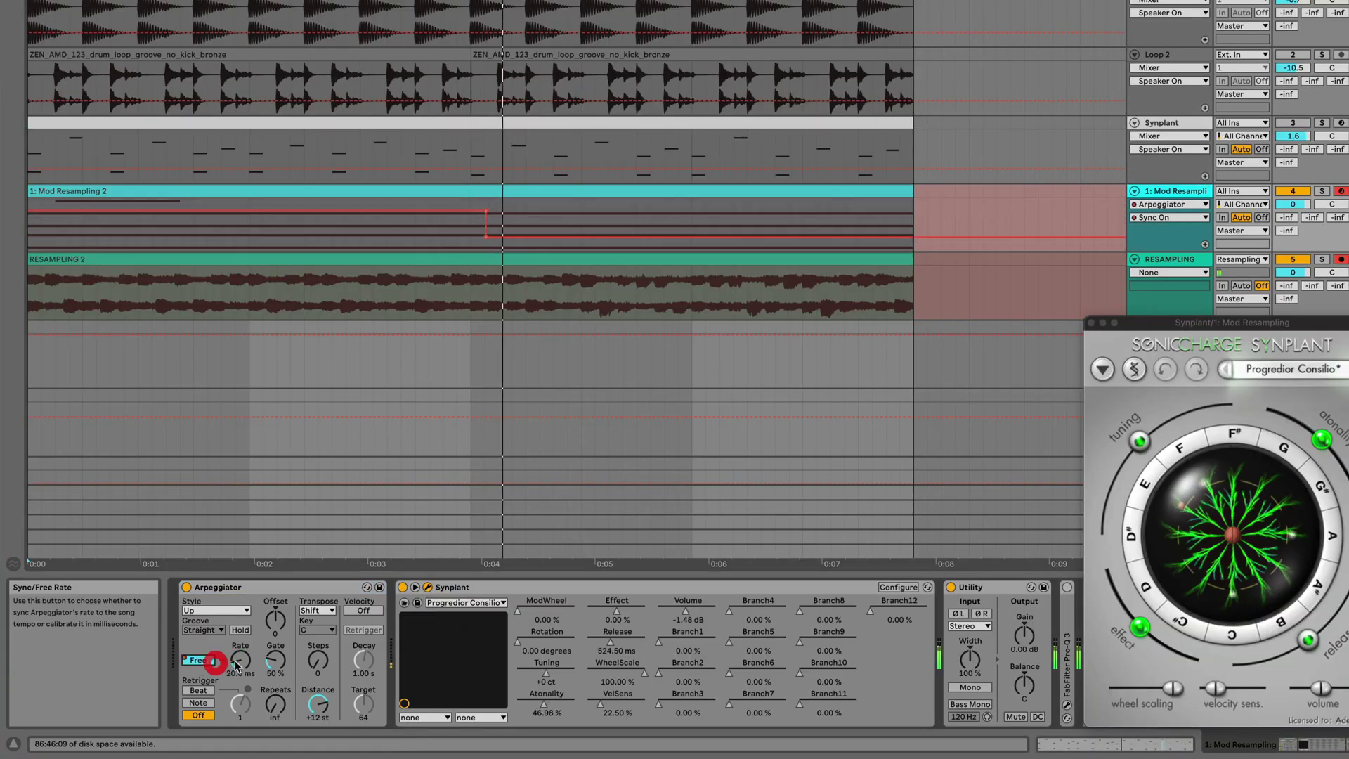
pyautogui.moveTo(237, 666); pyautogui.dragTo(236, 639)
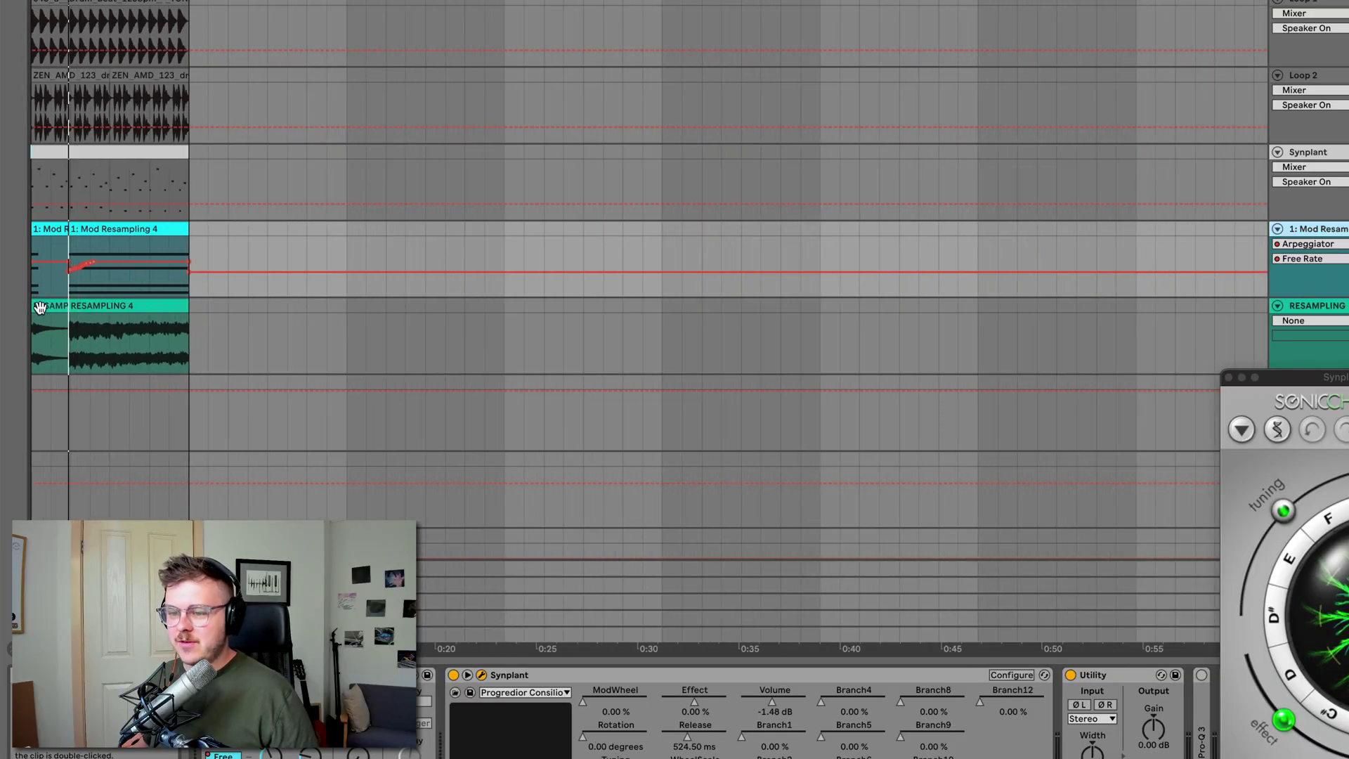
pyautogui.moveTo(41, 307); pyautogui.dragTo(220, 299)
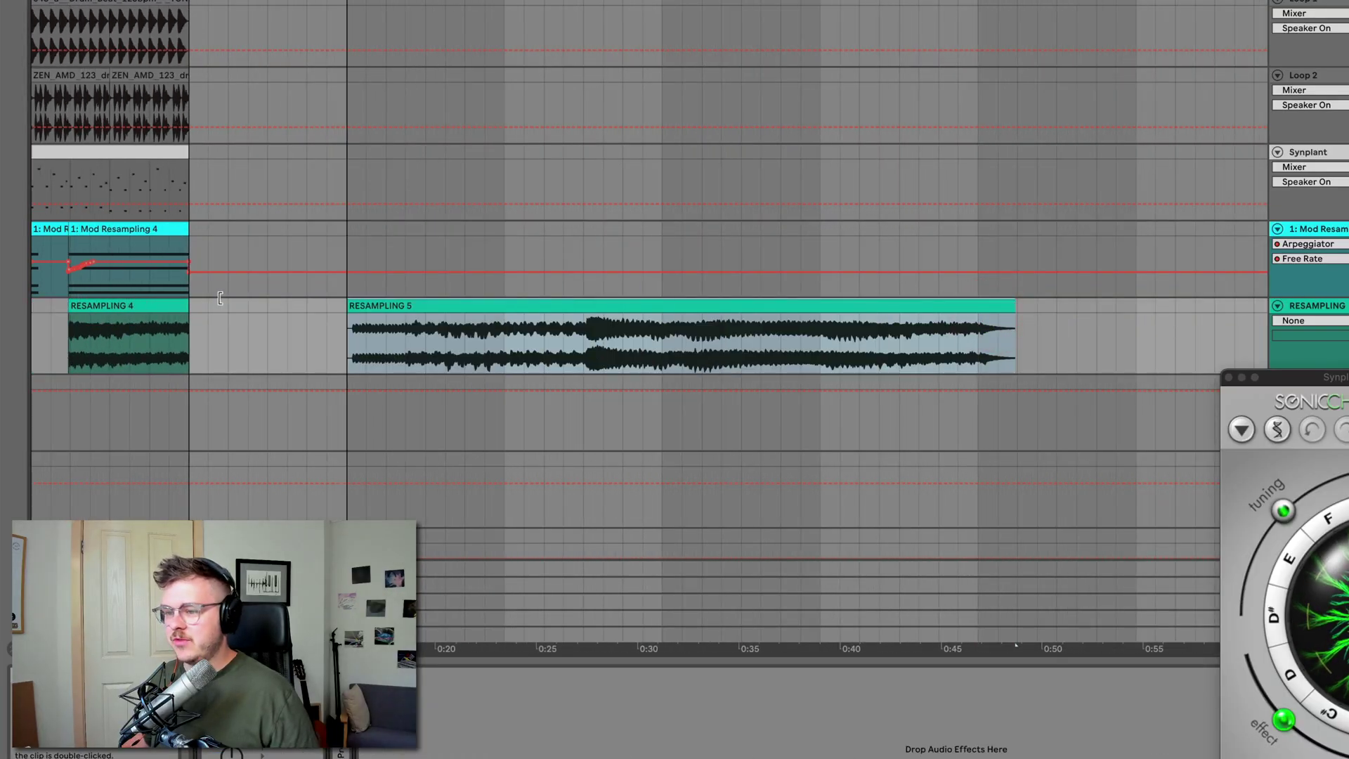
pyautogui.click(356, 335)
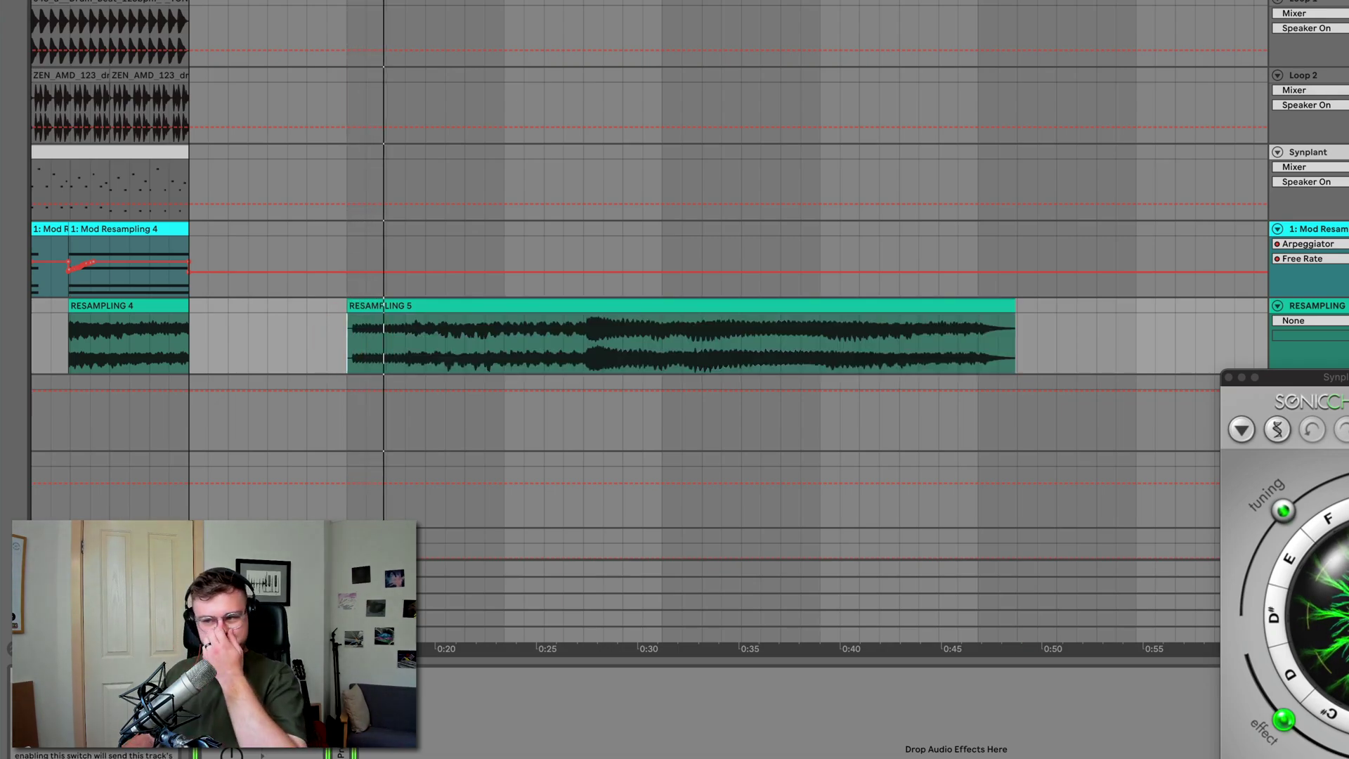
pyautogui.press('+')
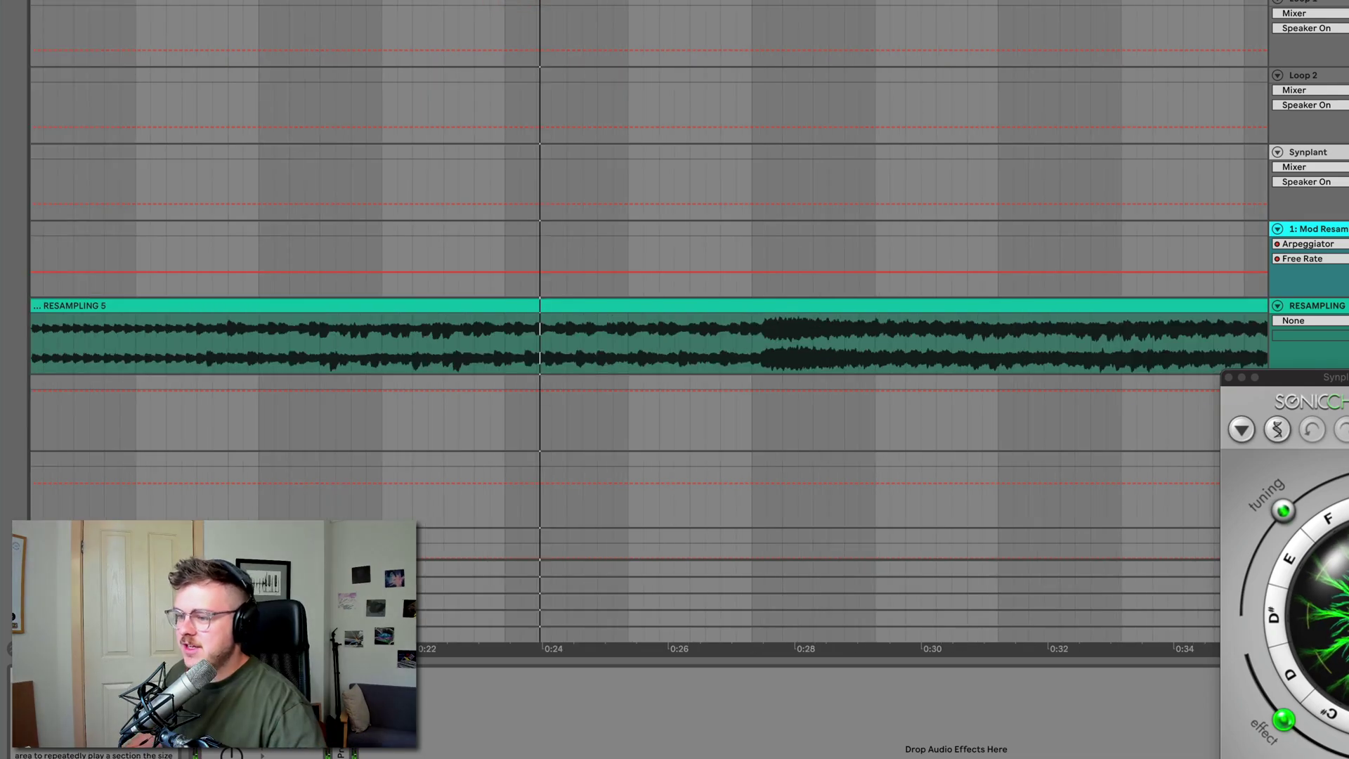
pyautogui.press('+')
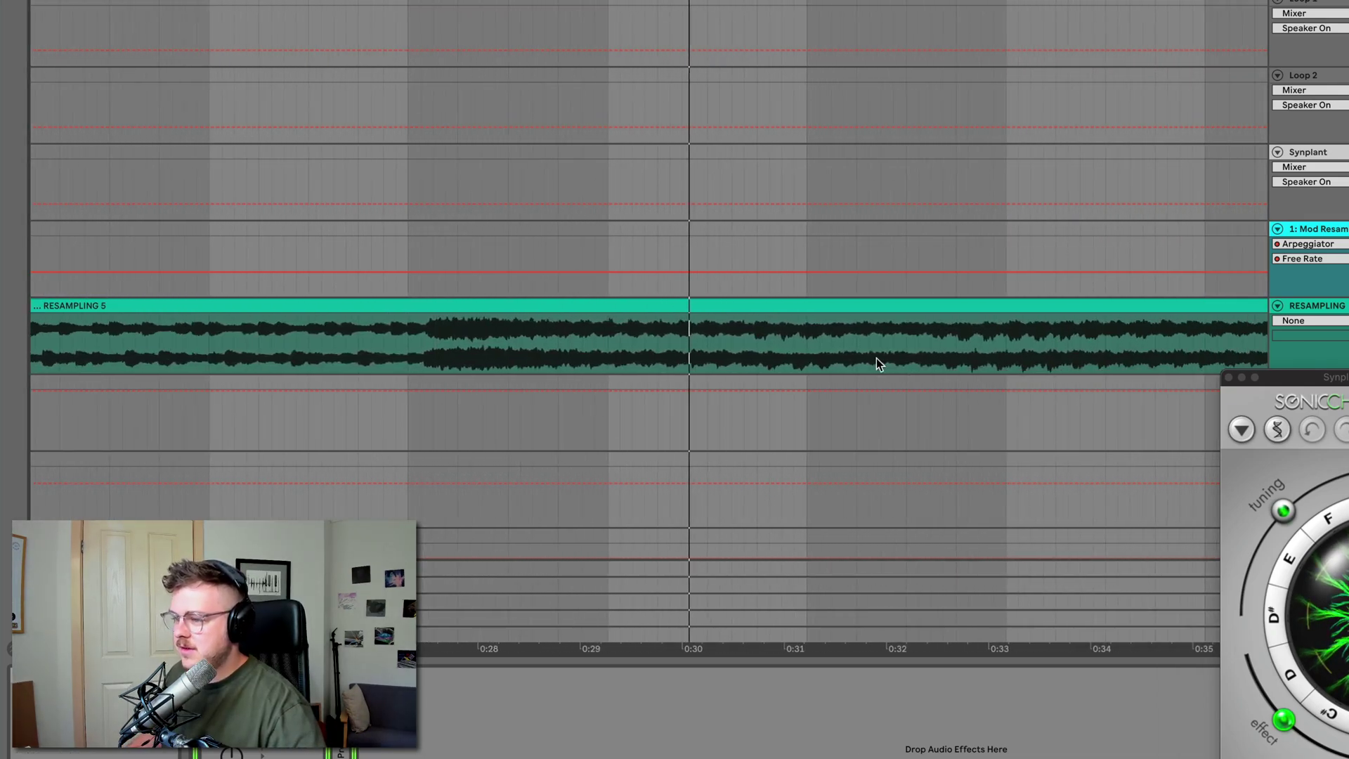
pyautogui.click(841, 339)
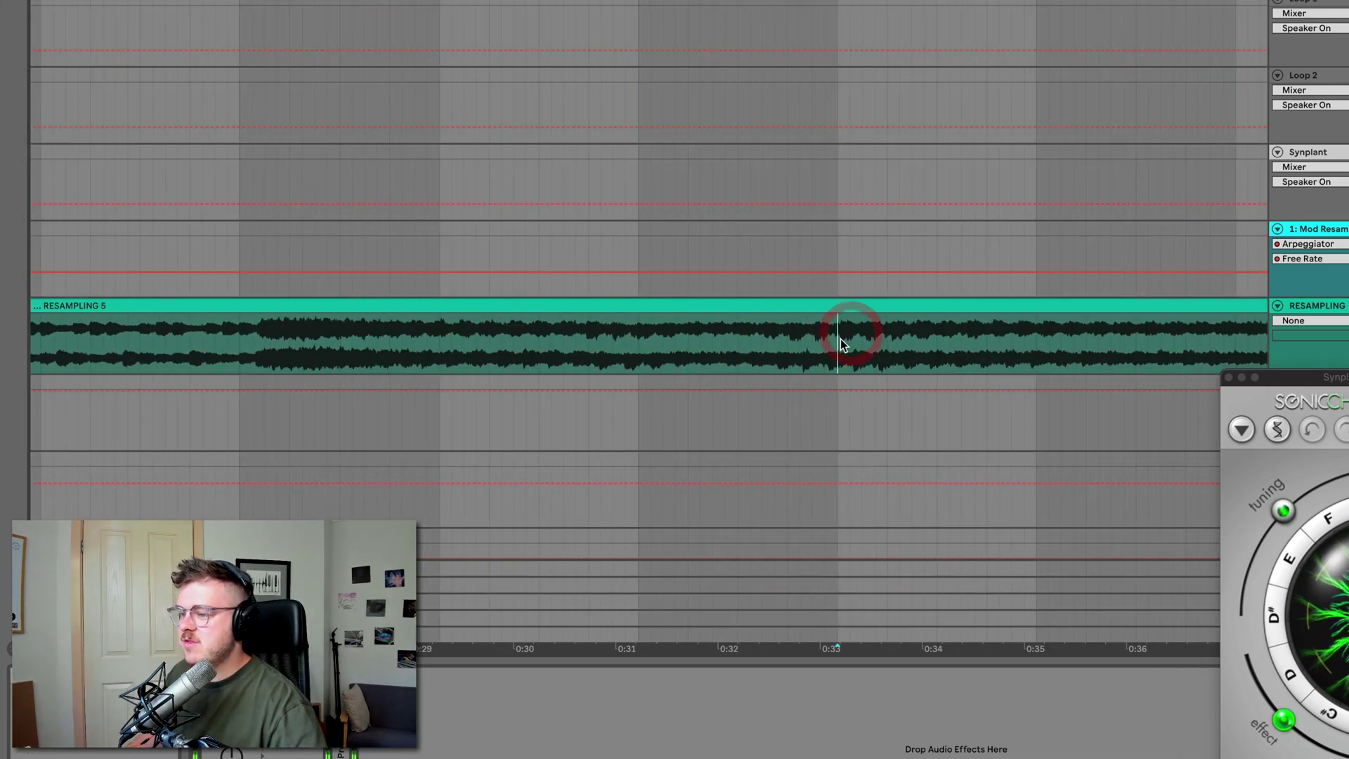
pyautogui.click(816, 363)
pyautogui.hscroll(3, 660, 356)
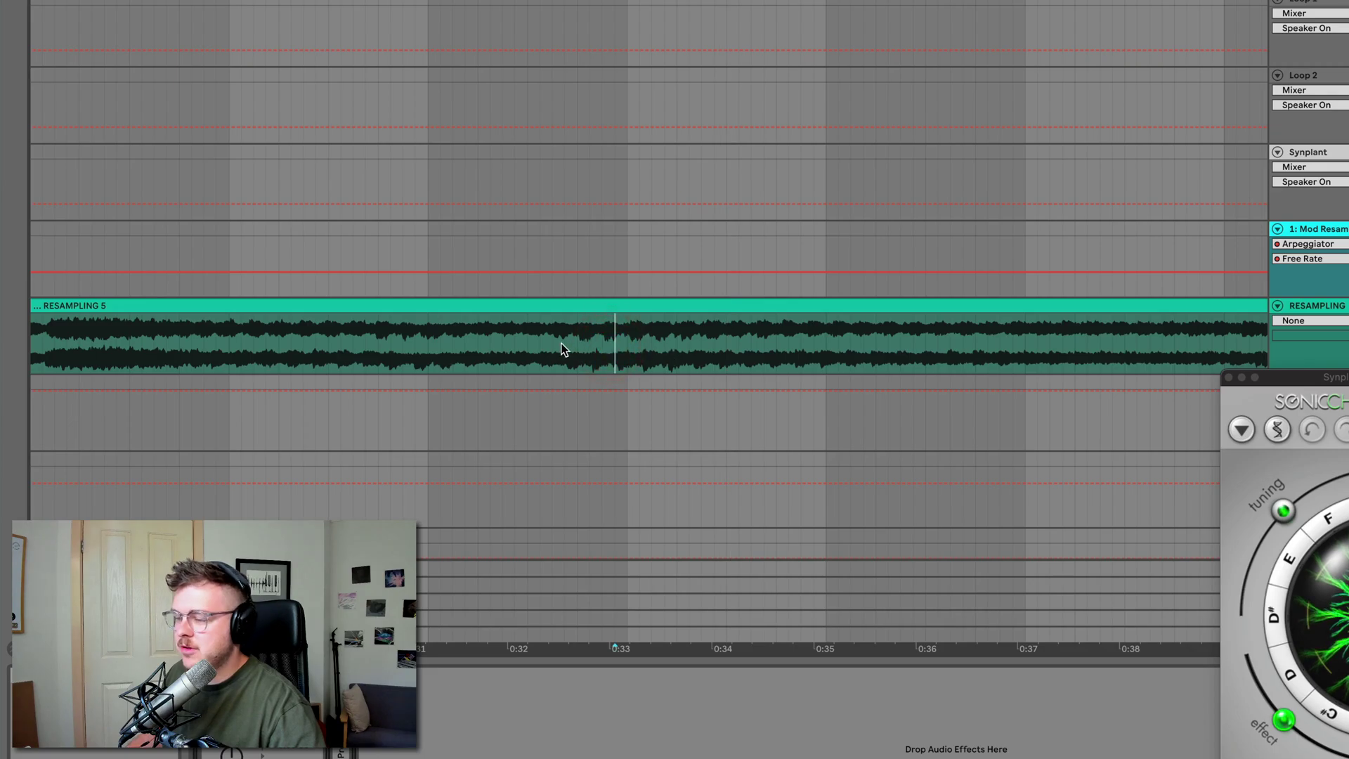
pyautogui.hscroll(2, 632, 346)
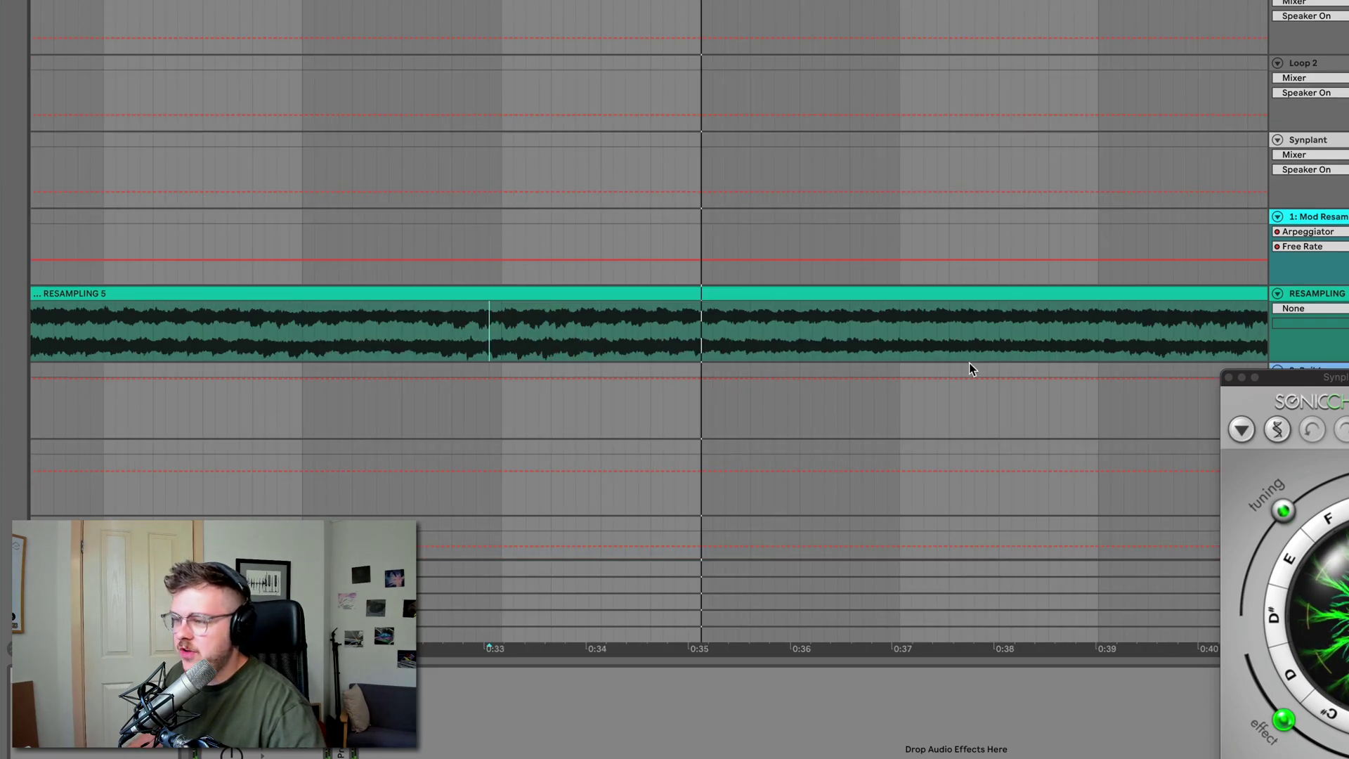
pyautogui.press('-')
pyautogui.press('-')
pyautogui.press('-')
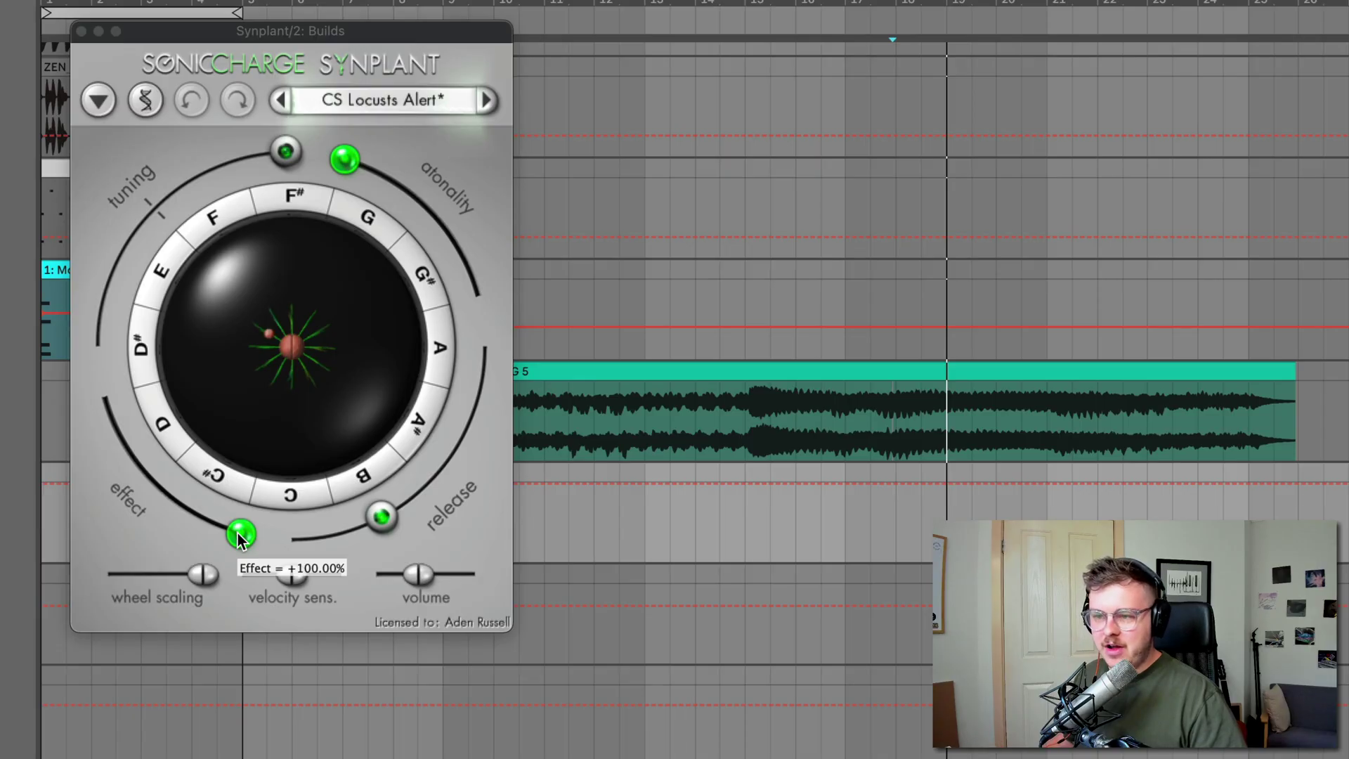
# Keep CS Locusts Alert, set its tuning to +2 semitones, and sweep its effect toward -100%.
pyautogui.click(397, 95)
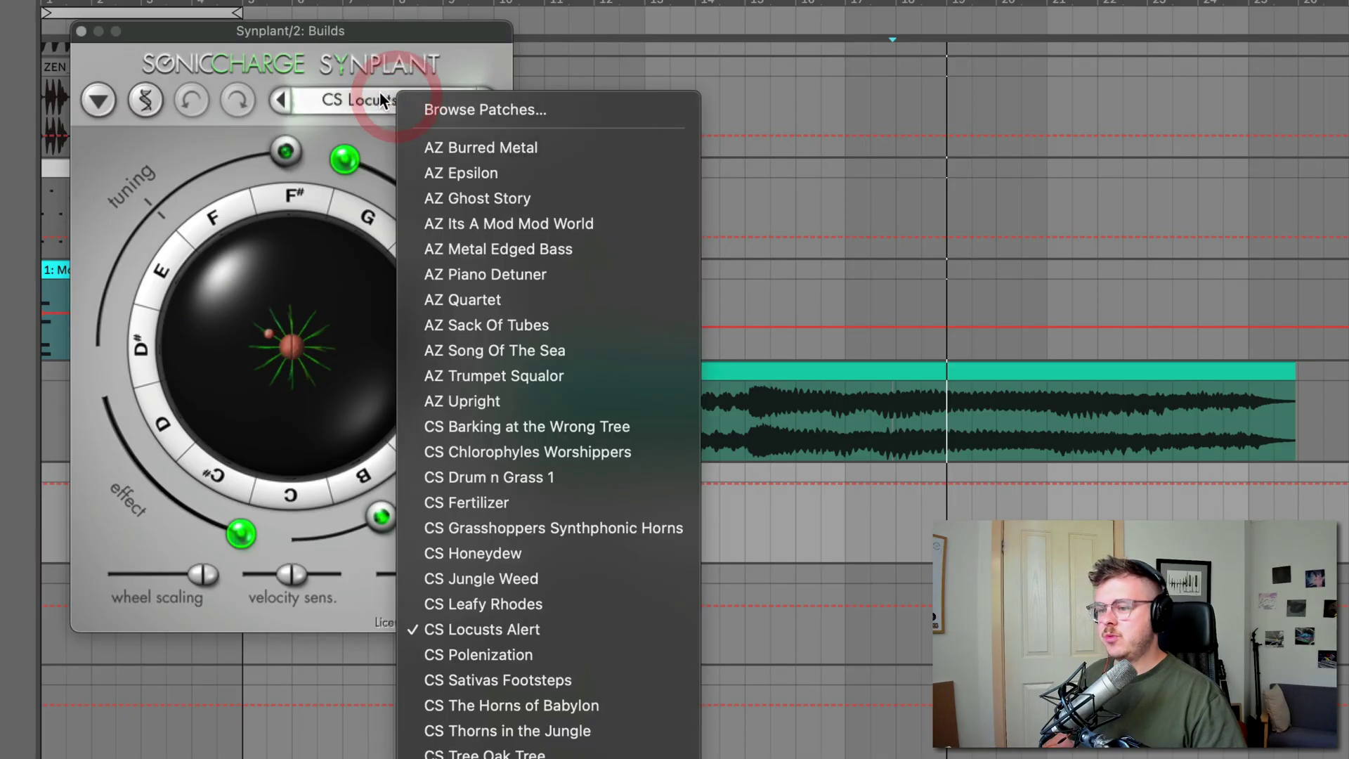
pyautogui.click(327, 38)
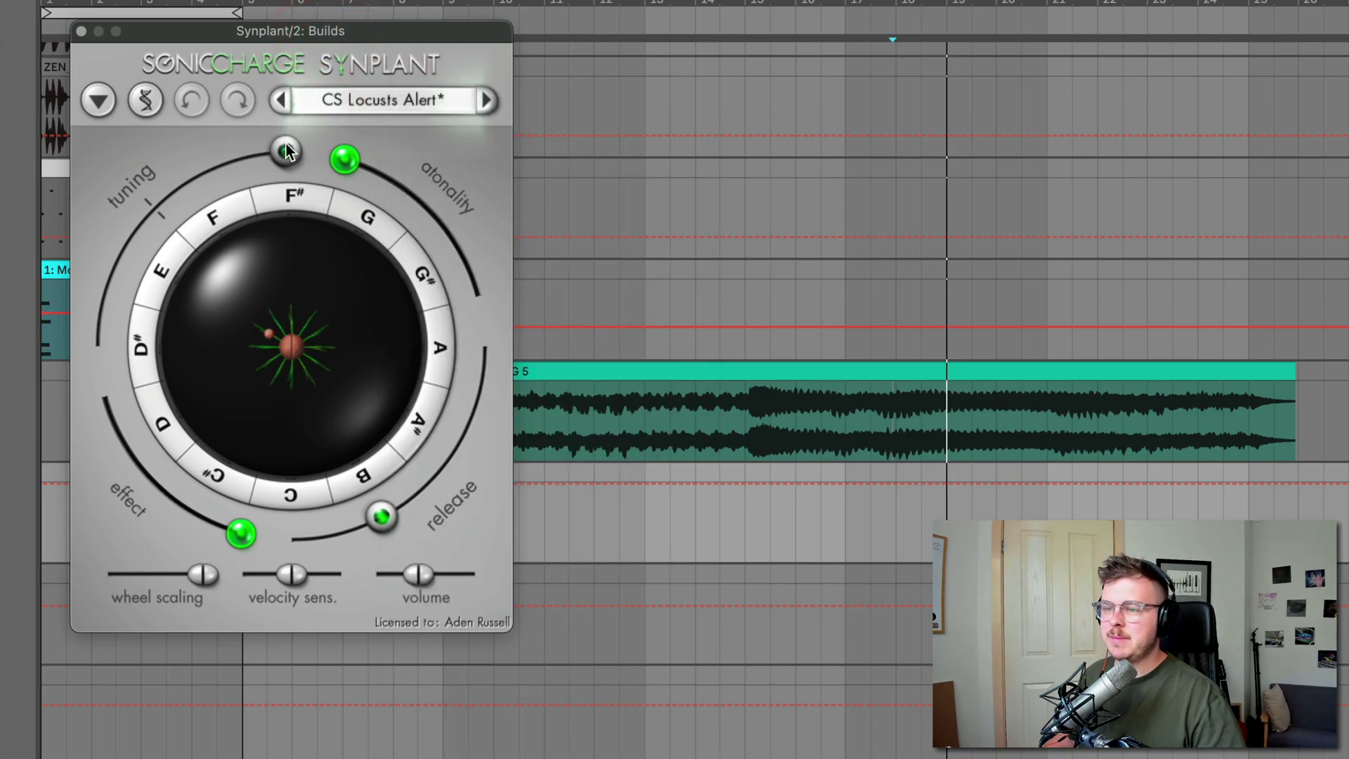
pyautogui.moveTo(286, 150); pyautogui.dragTo(286, 145)
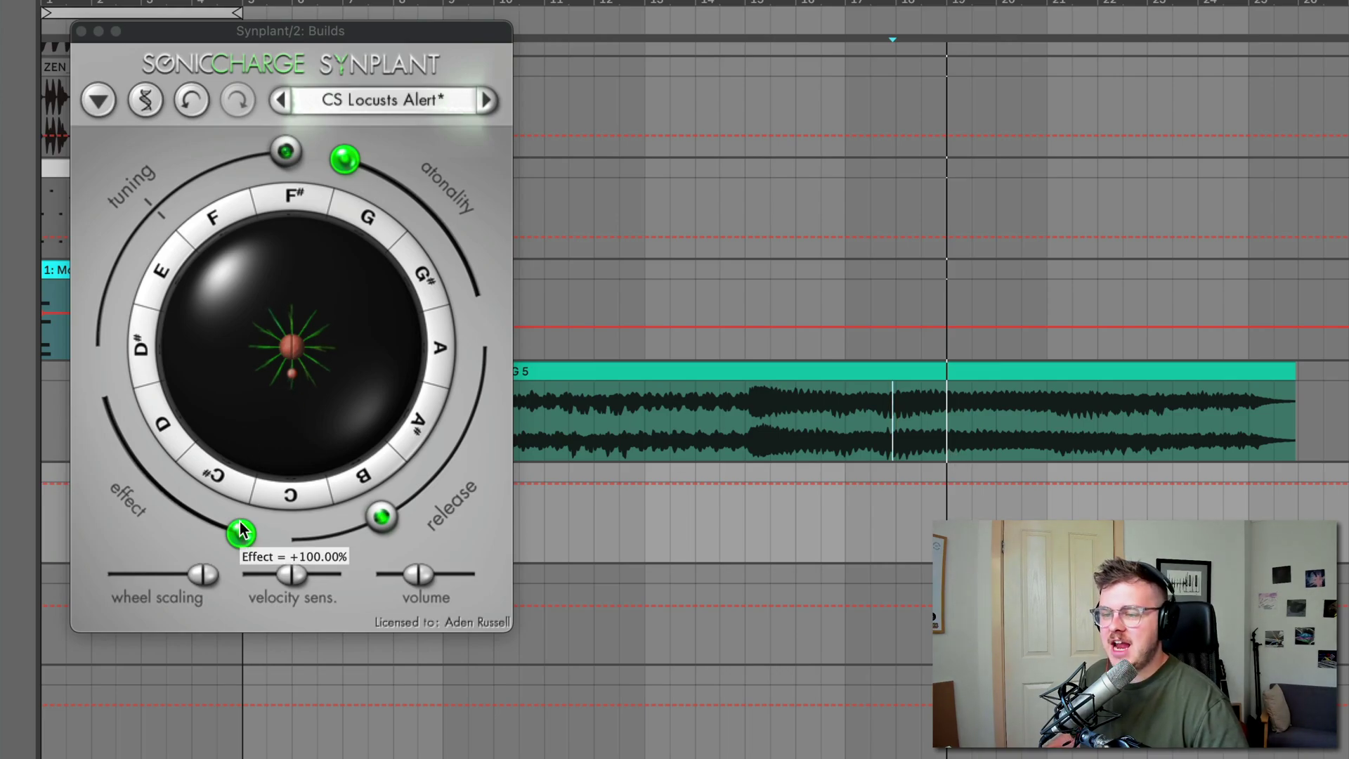
pyautogui.moveTo(288, 151); pyautogui.dragTo(158, 224)
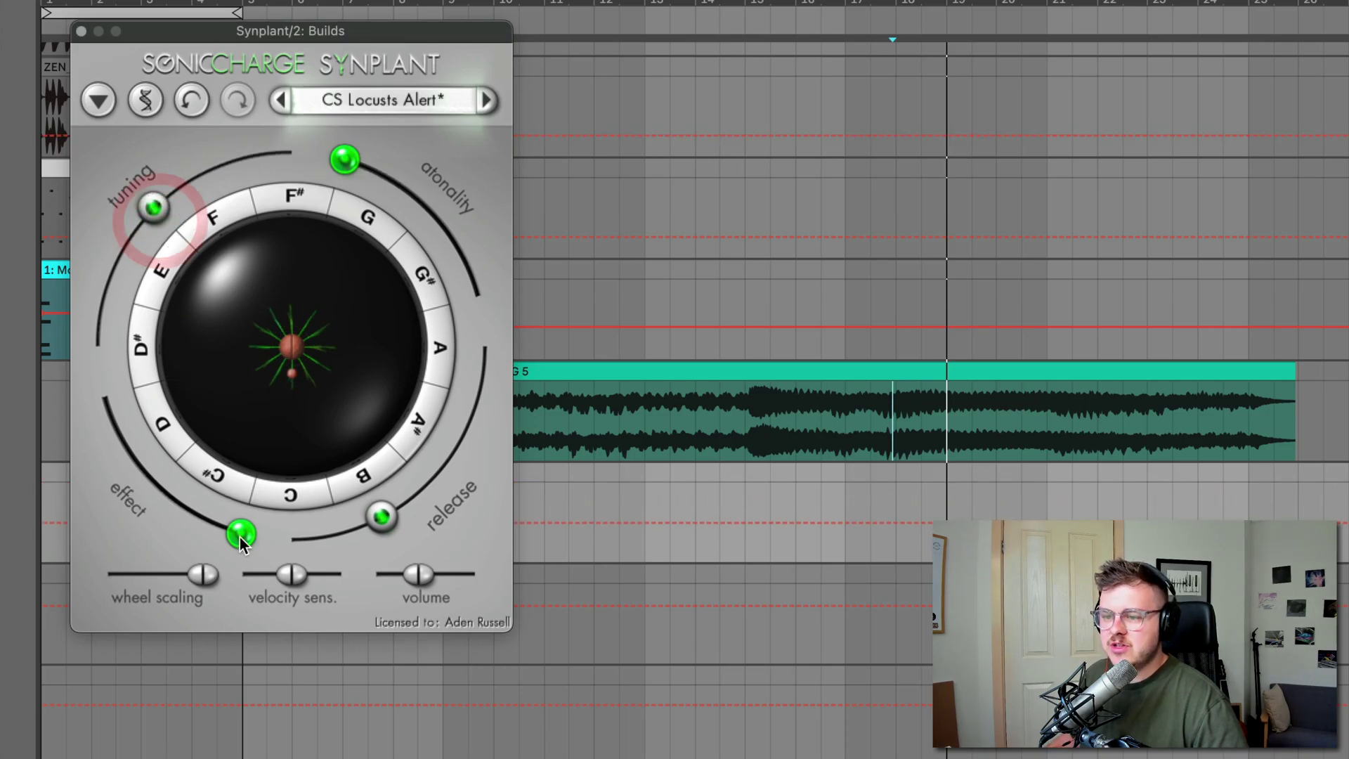
pyautogui.moveTo(241, 542); pyautogui.dragTo(81, 395)
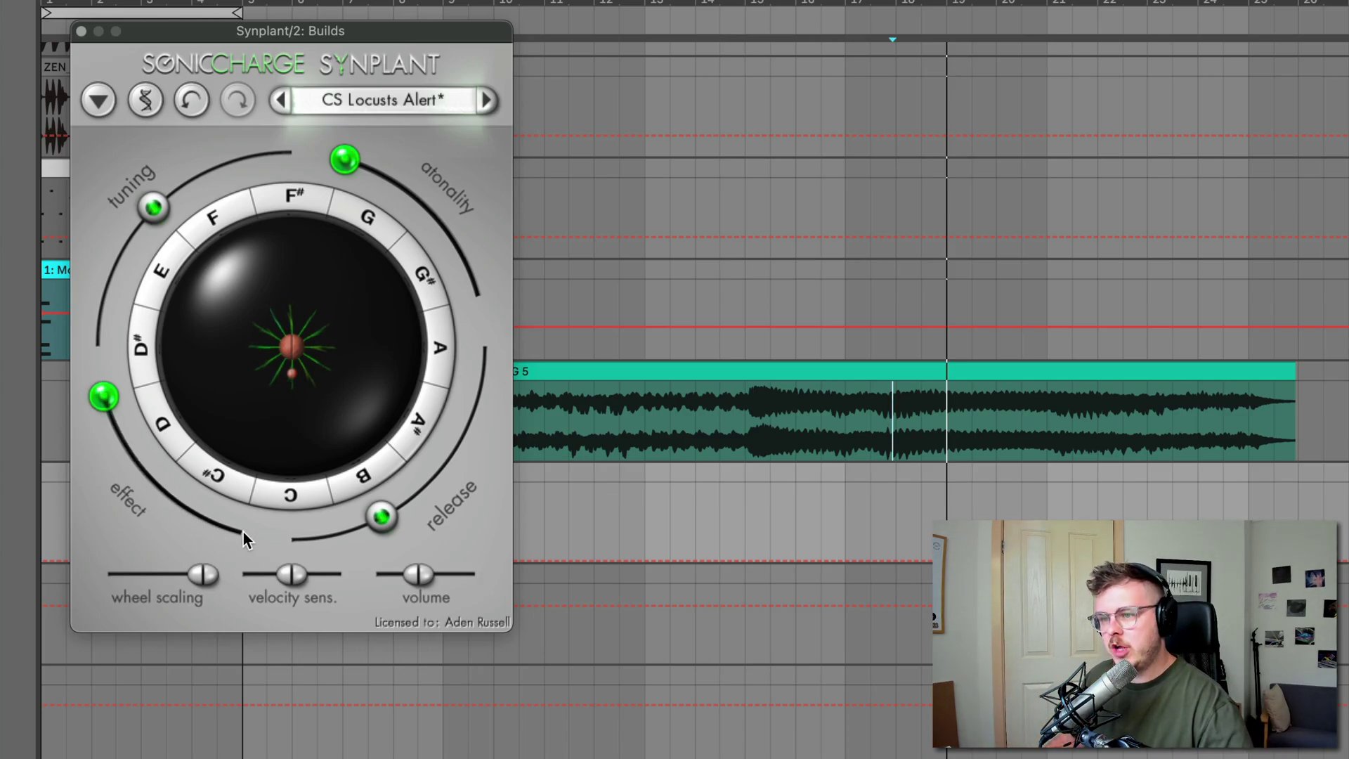
pyautogui.moveTo(243, 533)
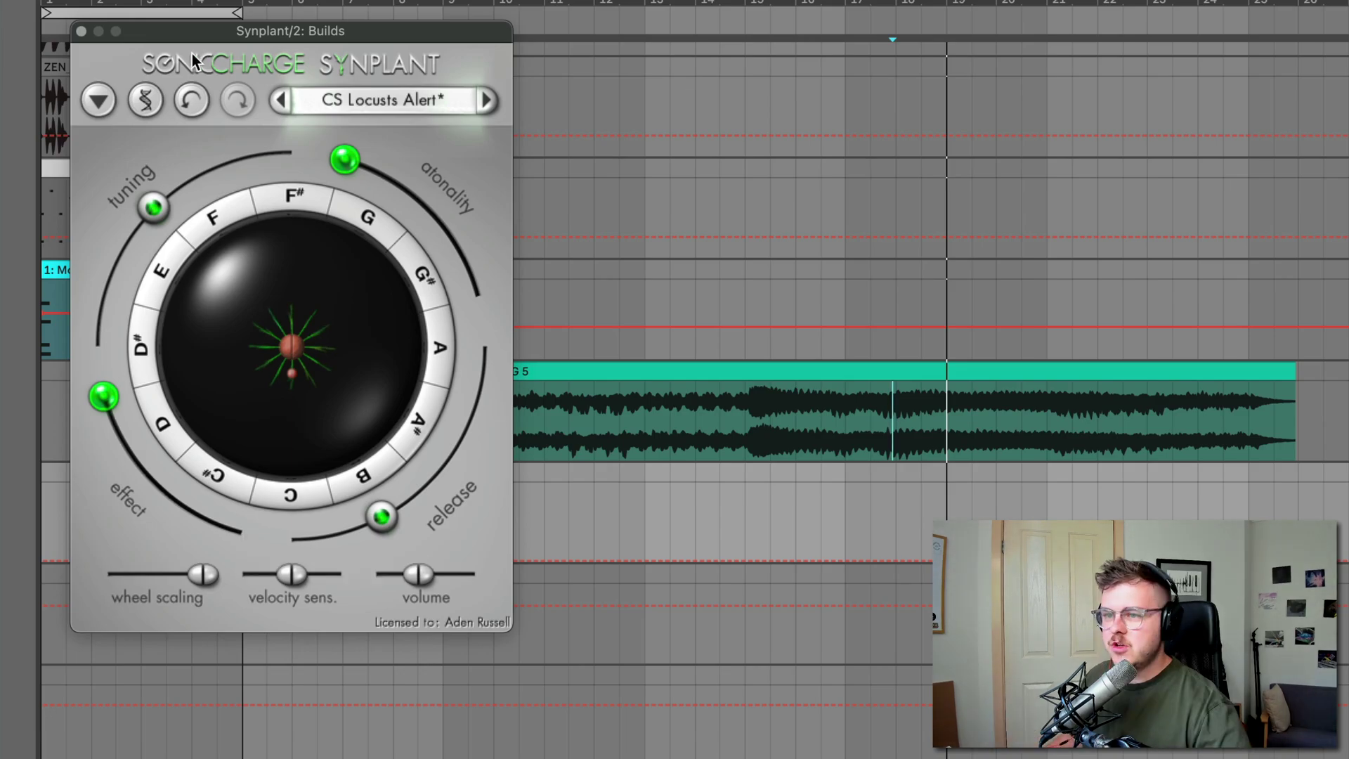
# Close Synplant and create an empty MIDI clip on the Builds track.
pyautogui.click(82, 30)
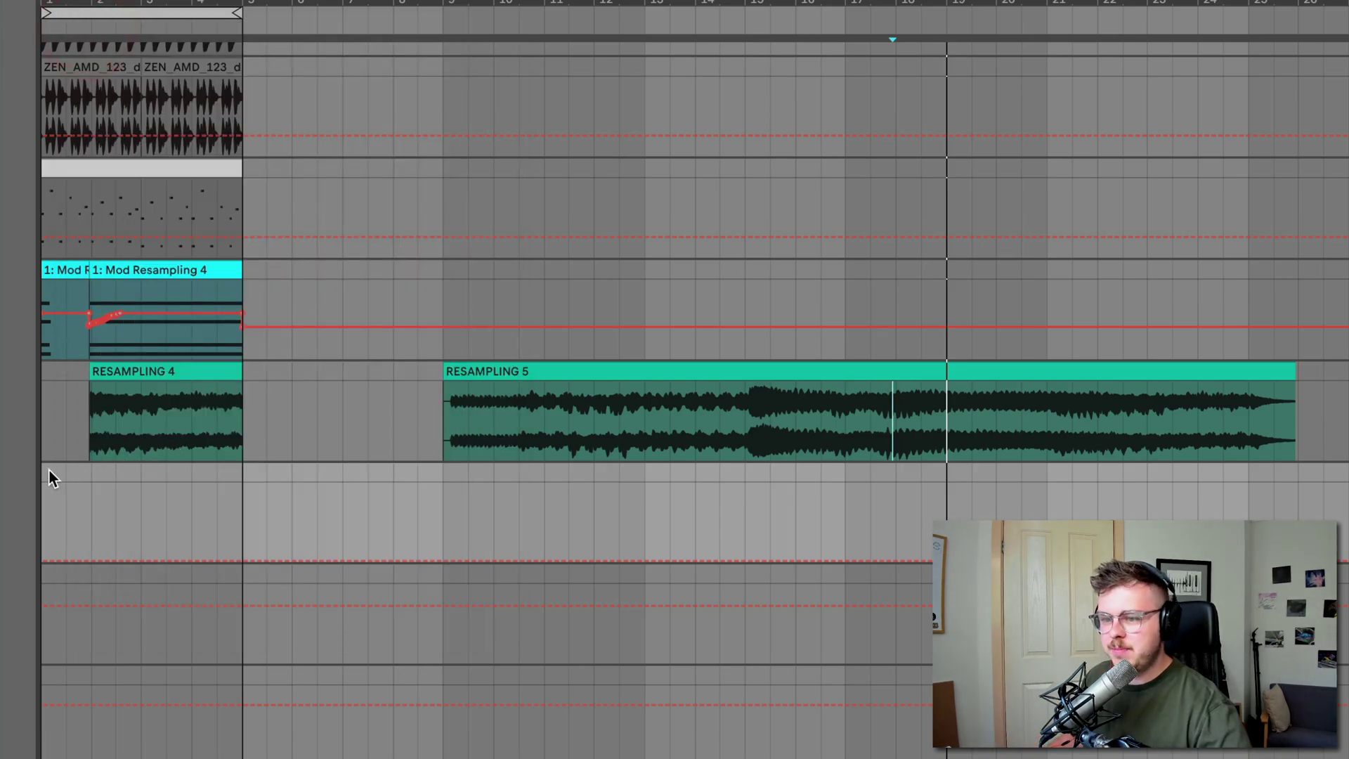
pyautogui.moveTo(48, 471); pyautogui.dragTo(242, 472)
pyautogui.doubleClick(241, 474)
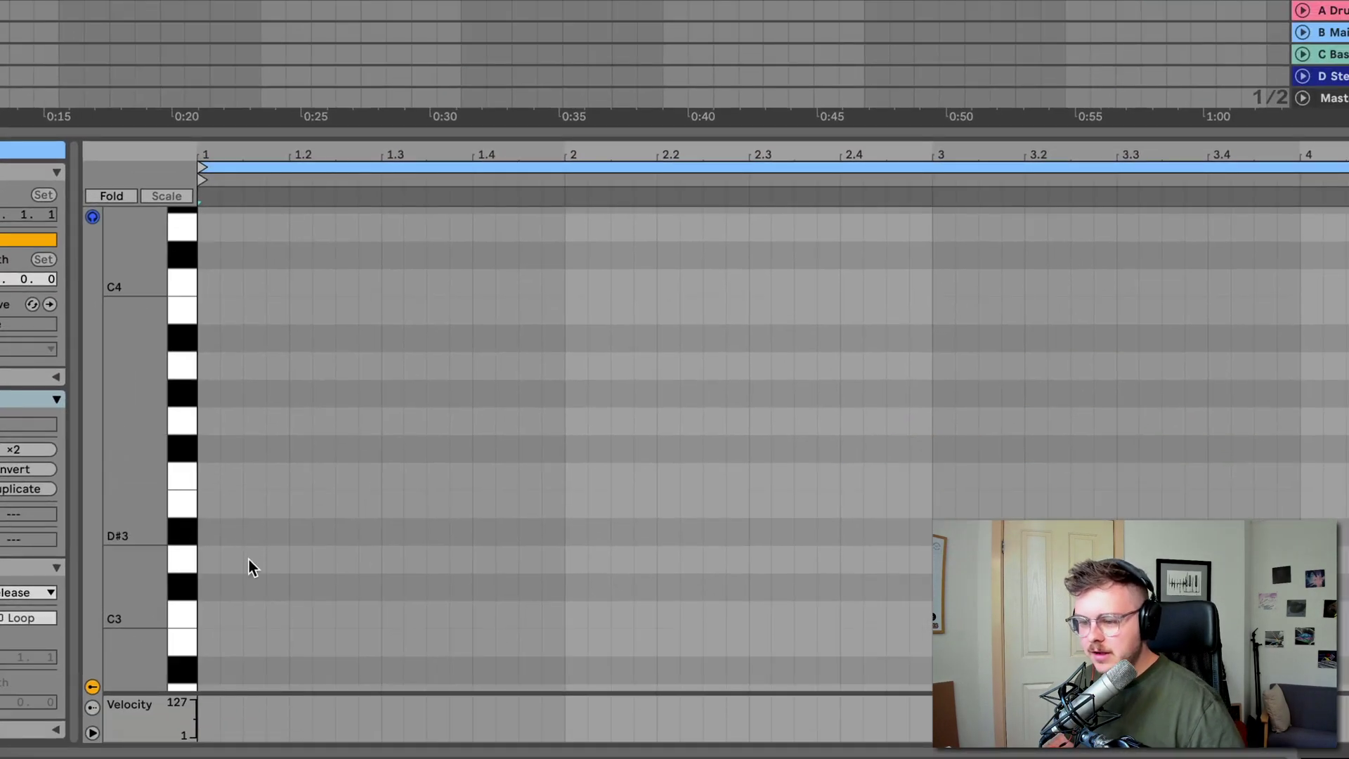
pyautogui.scroll(-5, 242, 596)
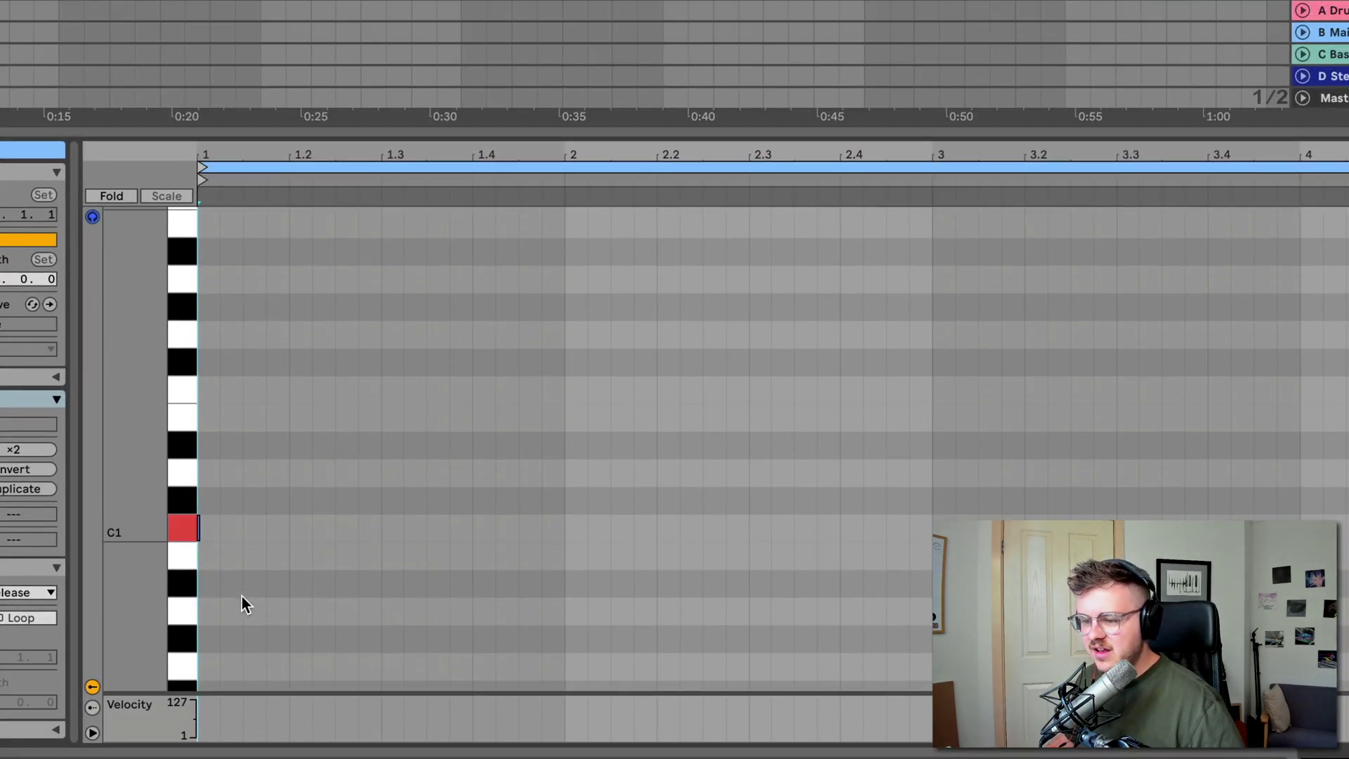
# Draw a one-beat C1 note, duplicate it along the clip, and play it.
pyautogui.doubleClick(213, 527)
pyautogui.moveTo(220, 527); pyautogui.dragTo(287, 527)
pyautogui.click(287, 525)
pyautogui.hotkey('ctrl', 'd')
pyautogui.hotkey('ctrl', 'd')
pyautogui.hotkey('ctrl', 'd')
pyautogui.hotkey('ctrl', 'd')
pyautogui.hotkey('ctrl', 'd')
pyautogui.hotkey('ctrl', 'd')
pyautogui.hotkey('ctrl', 'd')
pyautogui.hotkey('ctrl', 'd')
pyautogui.hotkey('ctrl', 'd')
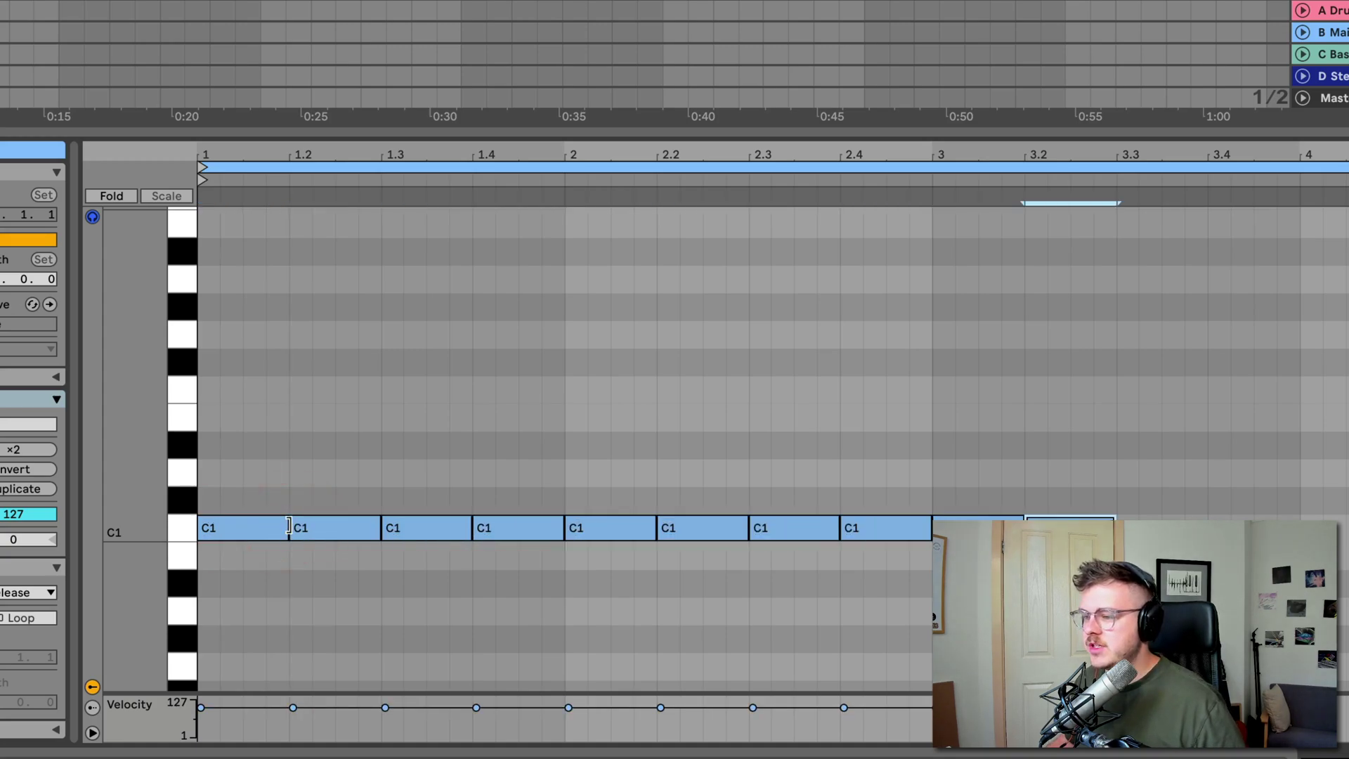
pyautogui.press('space')
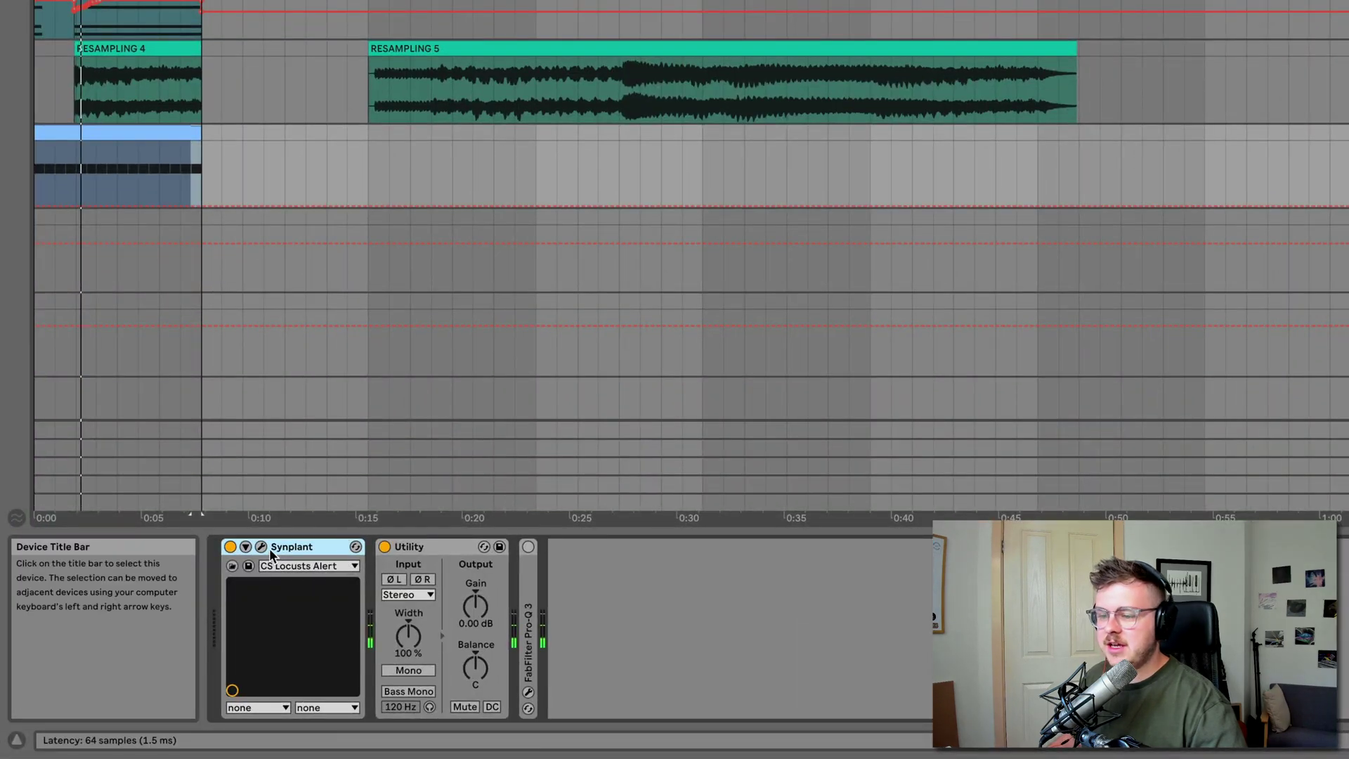
# Draw a rising Synplant Effect automation ramp on the clip.
pyautogui.click(260, 546)
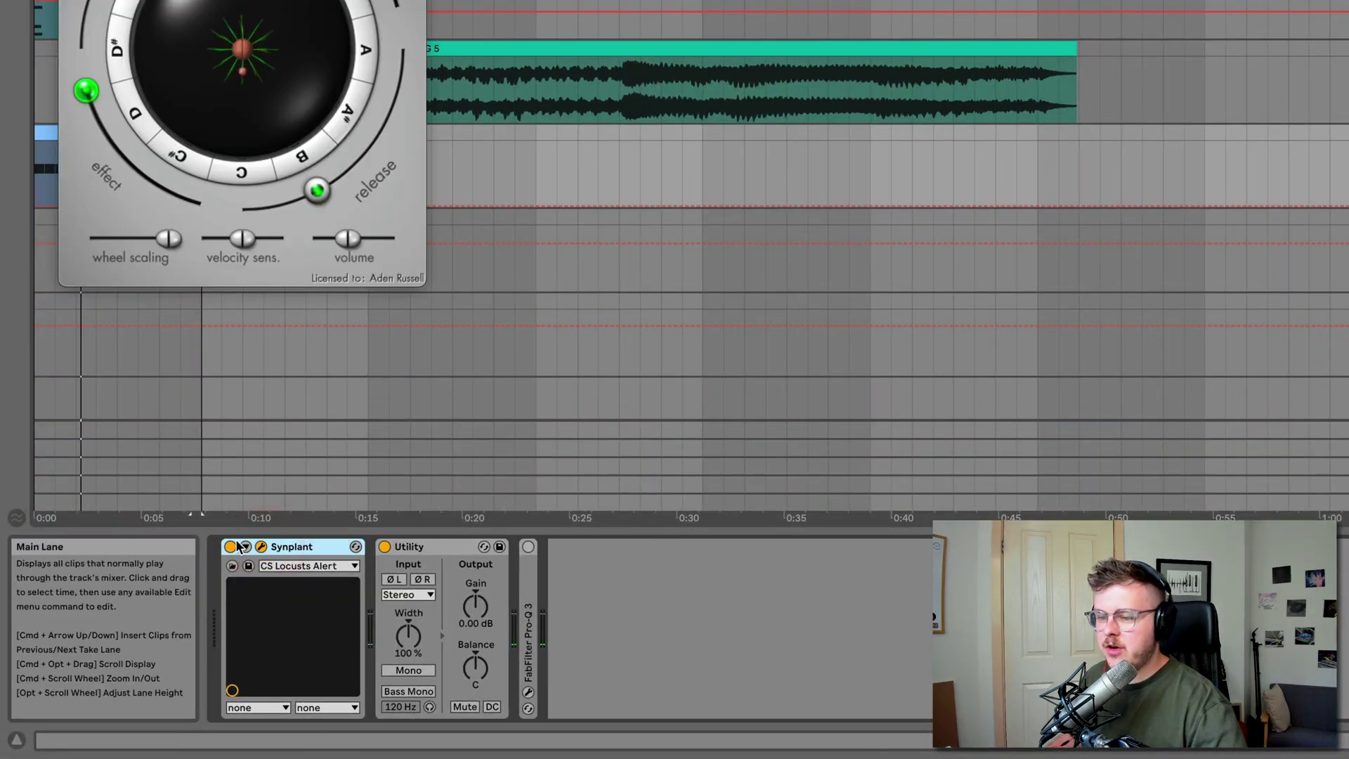
pyautogui.click(245, 546)
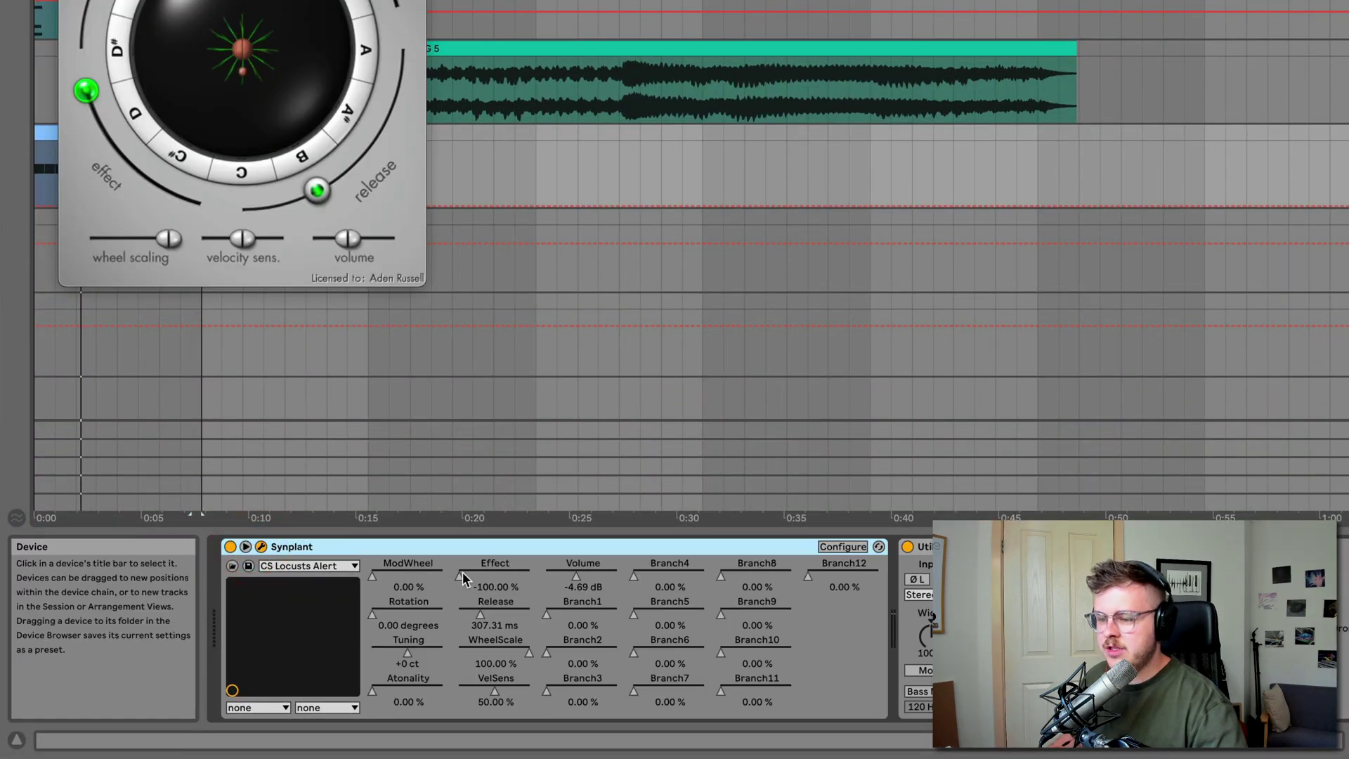
pyautogui.click(234, 370)
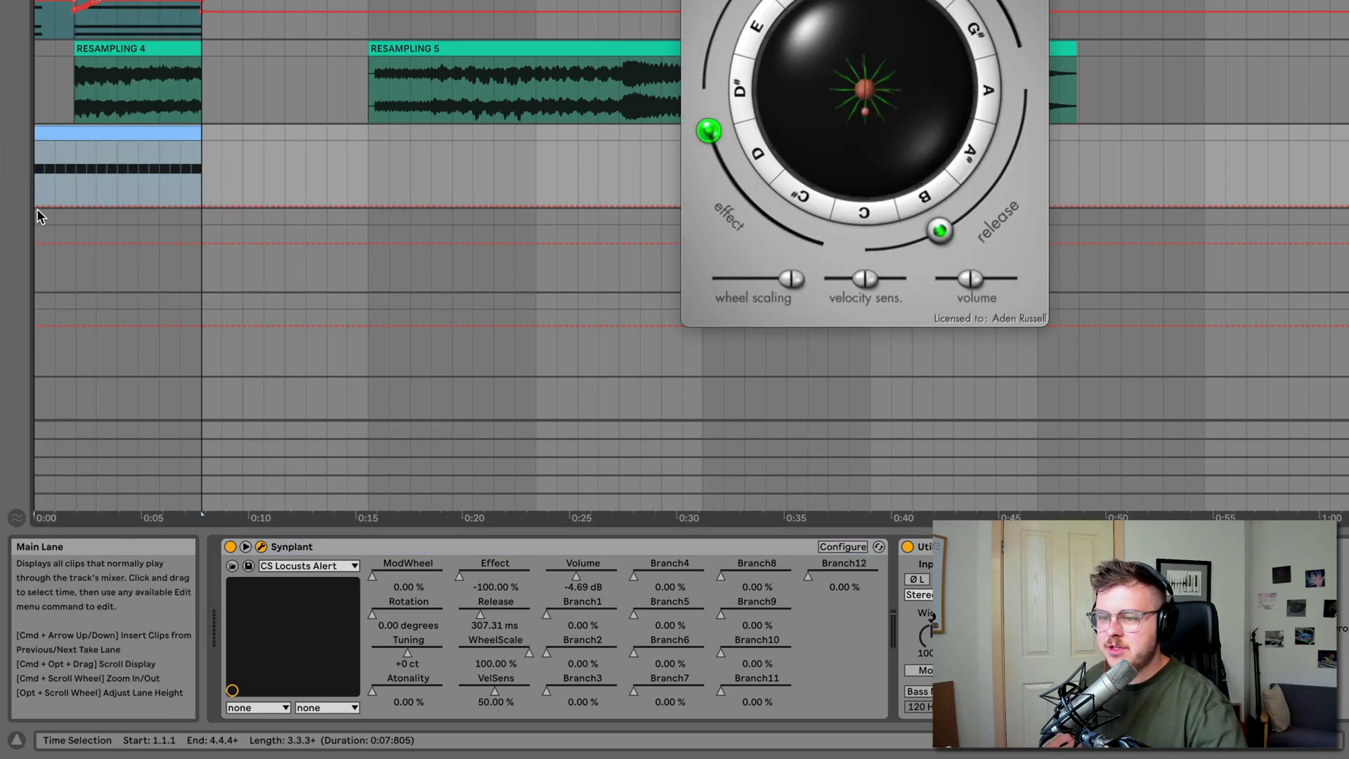
pyautogui.click(55, 205)
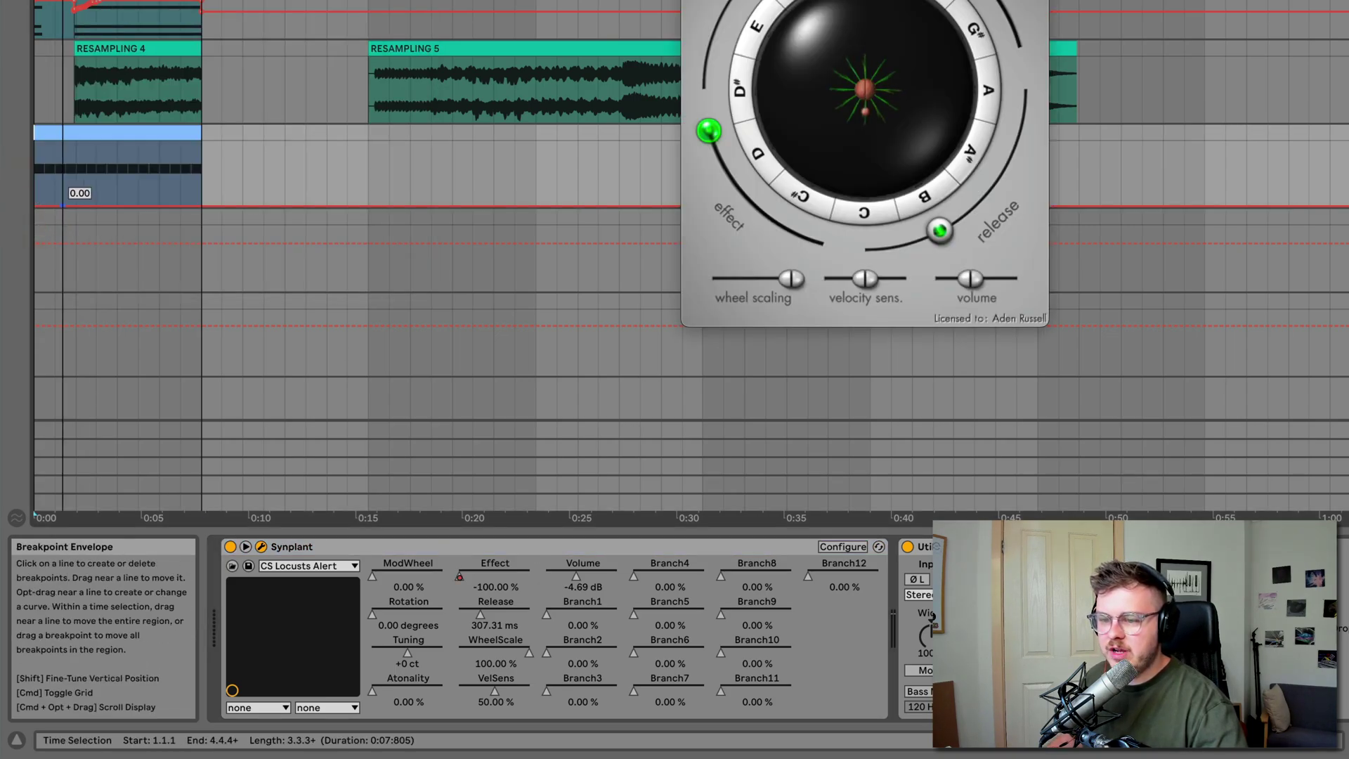
pyautogui.moveTo(199, 206); pyautogui.dragTo(202, 142)
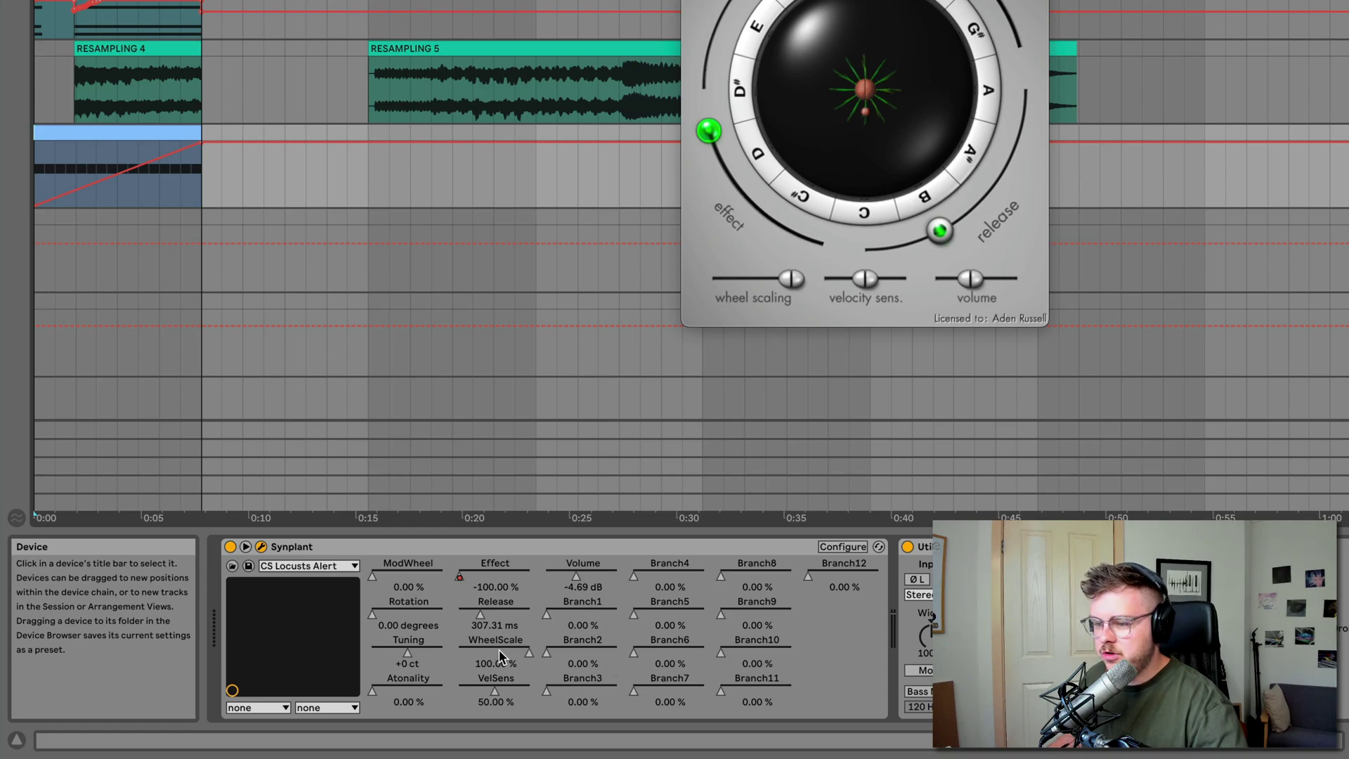
# Ramp the Tuning automation from minimum at the clip start to maximum at its end.
pyautogui.click(414, 658)
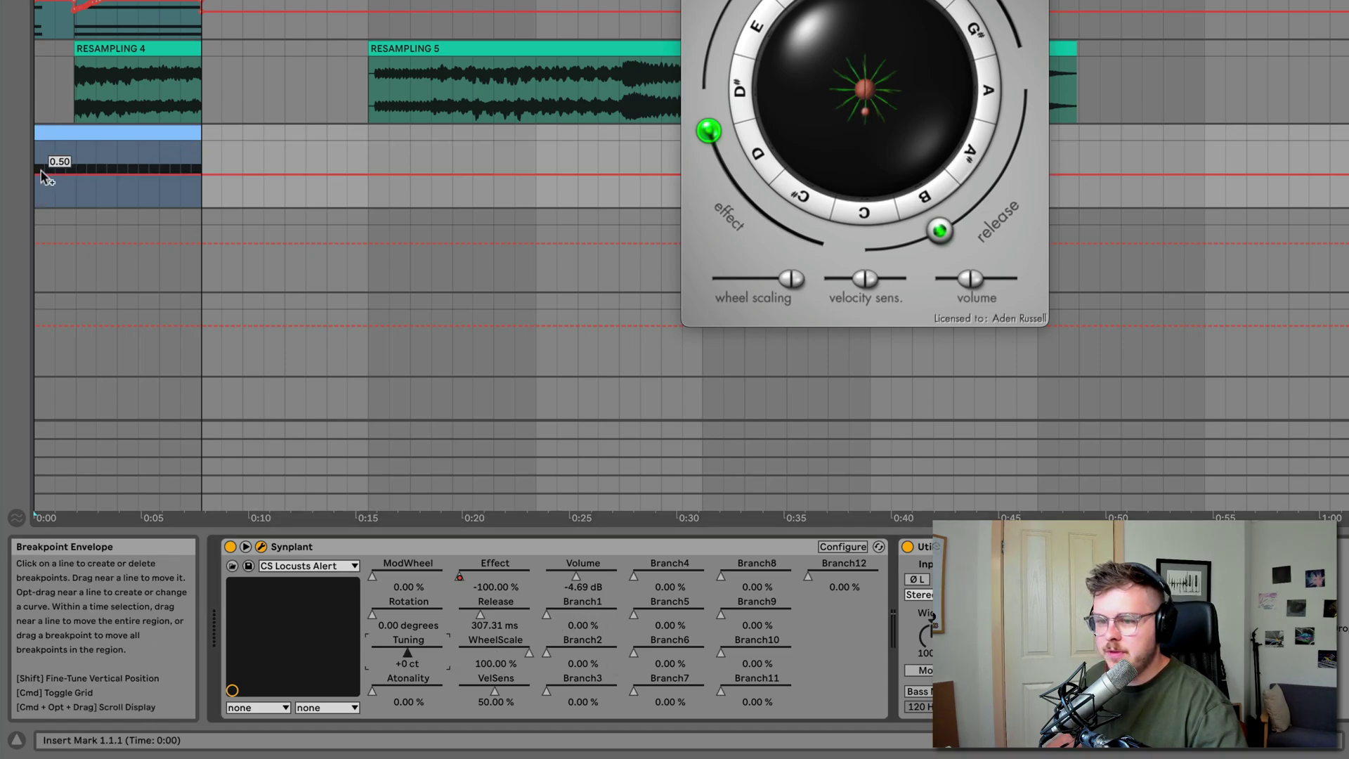
pyautogui.moveTo(195, 173); pyautogui.dragTo(202, 142)
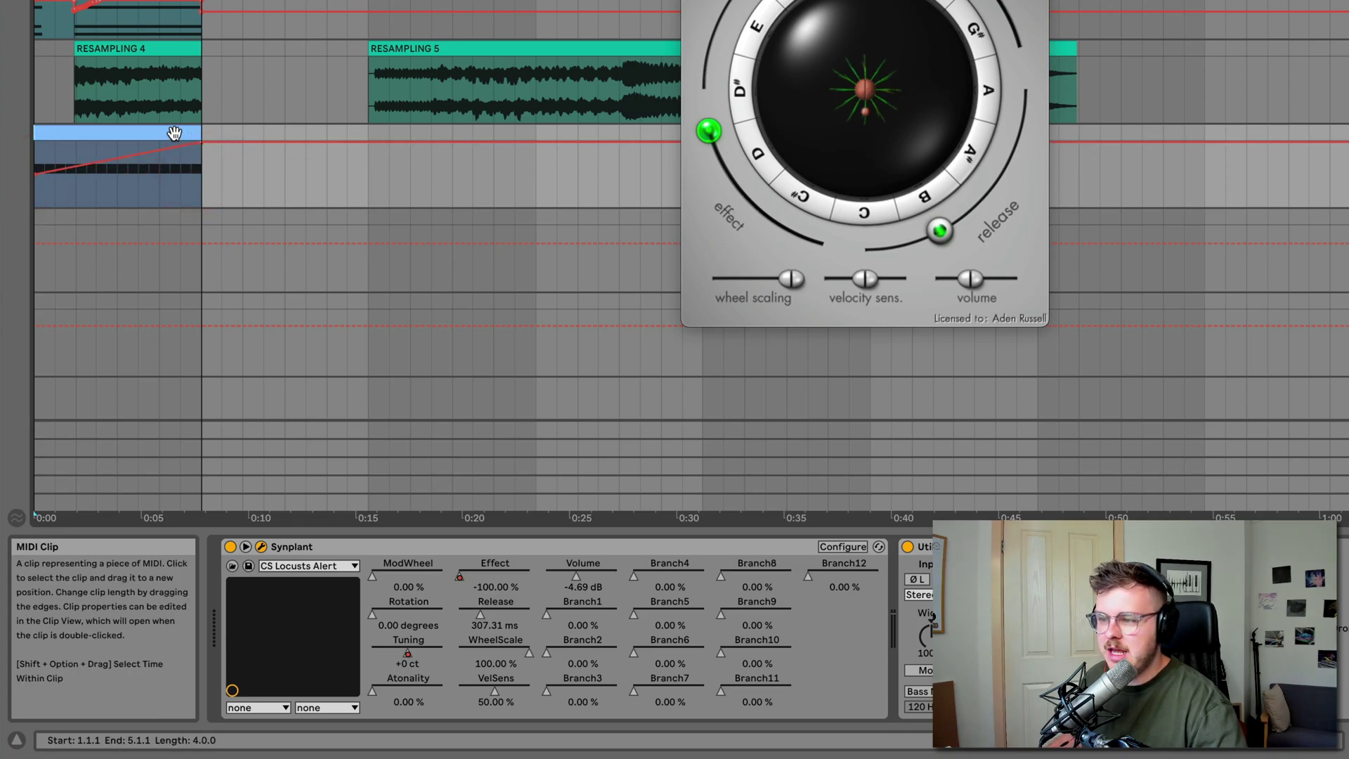
pyautogui.click(31, 189)
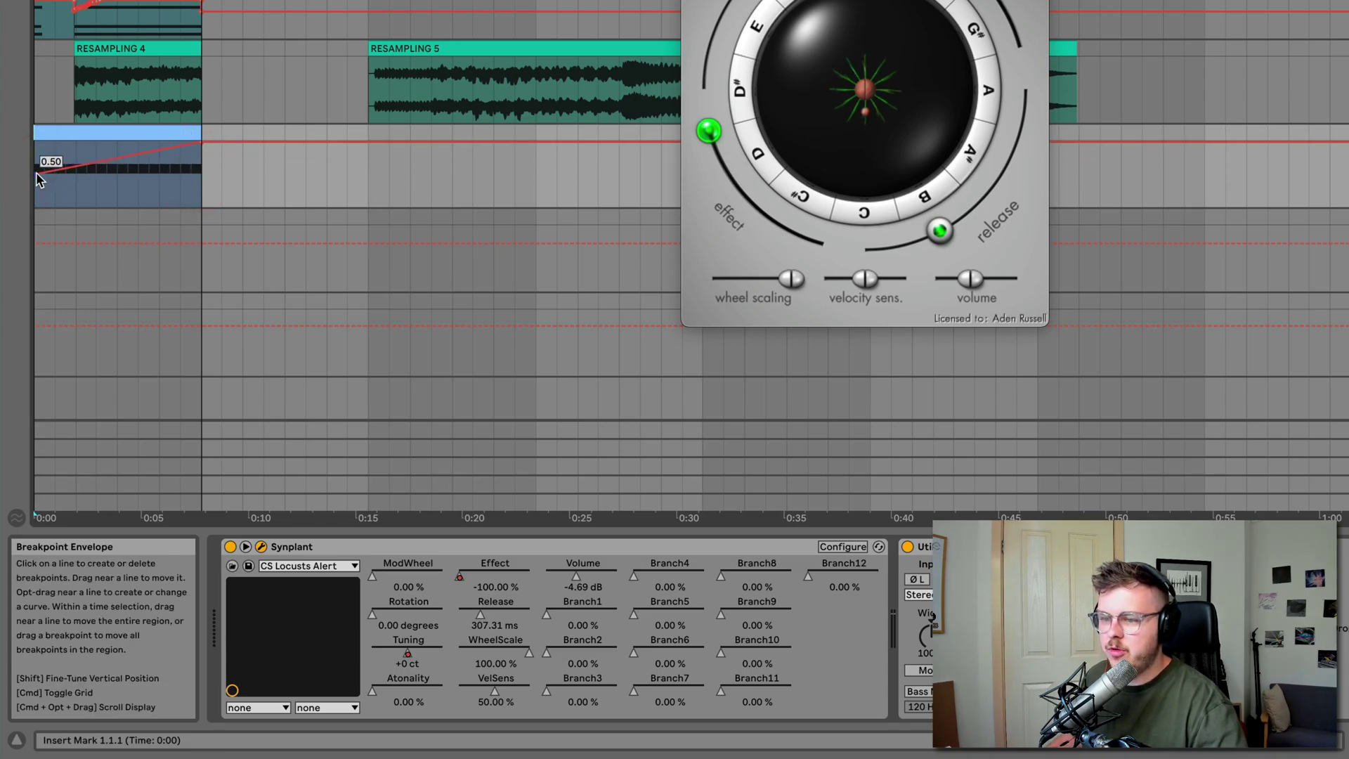
pyautogui.moveTo(35, 172); pyautogui.dragTo(35, 206)
pyautogui.click(88, 131)
# Transpose the clip's notes up an octave and play the clip.
pyautogui.doubleClick(87, 132)
pyautogui.click(582, 419)
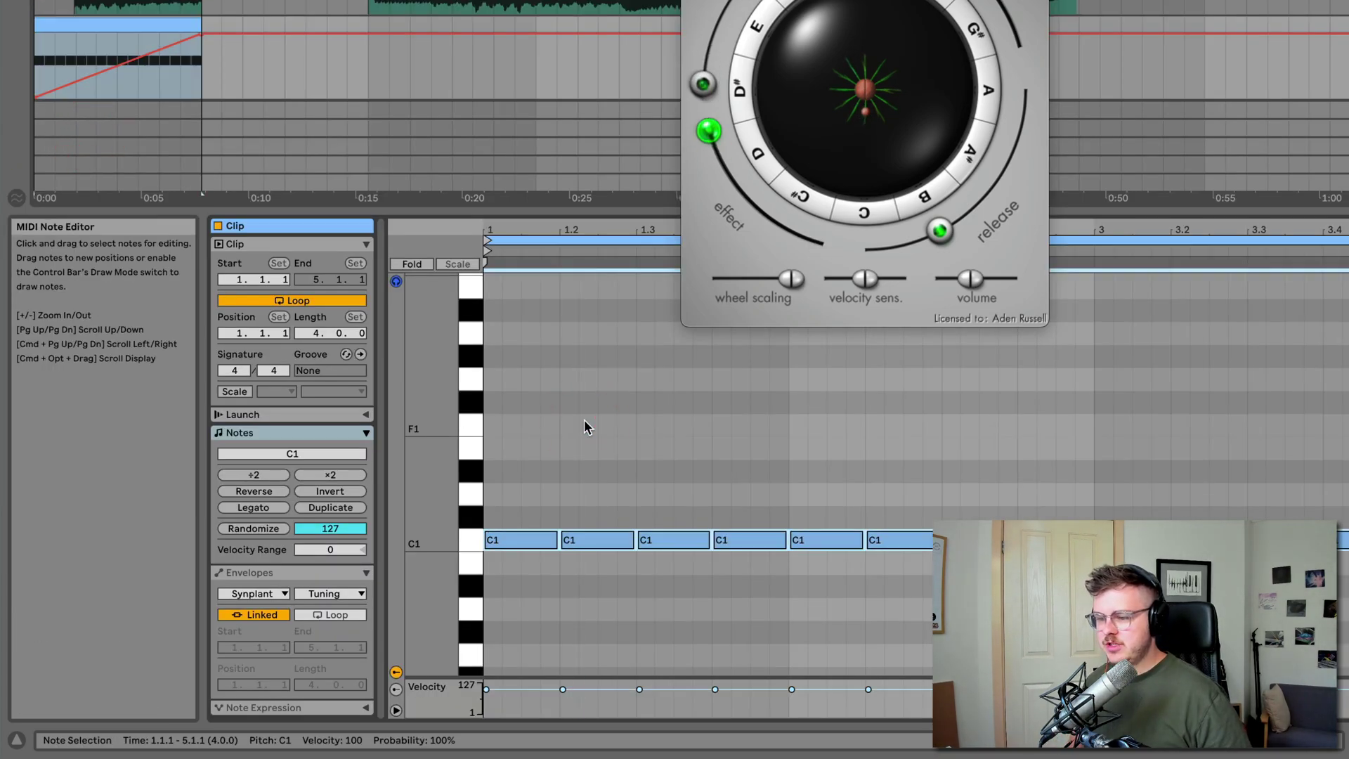
pyautogui.hotkey('shift', 'Up')
pyautogui.press('space')
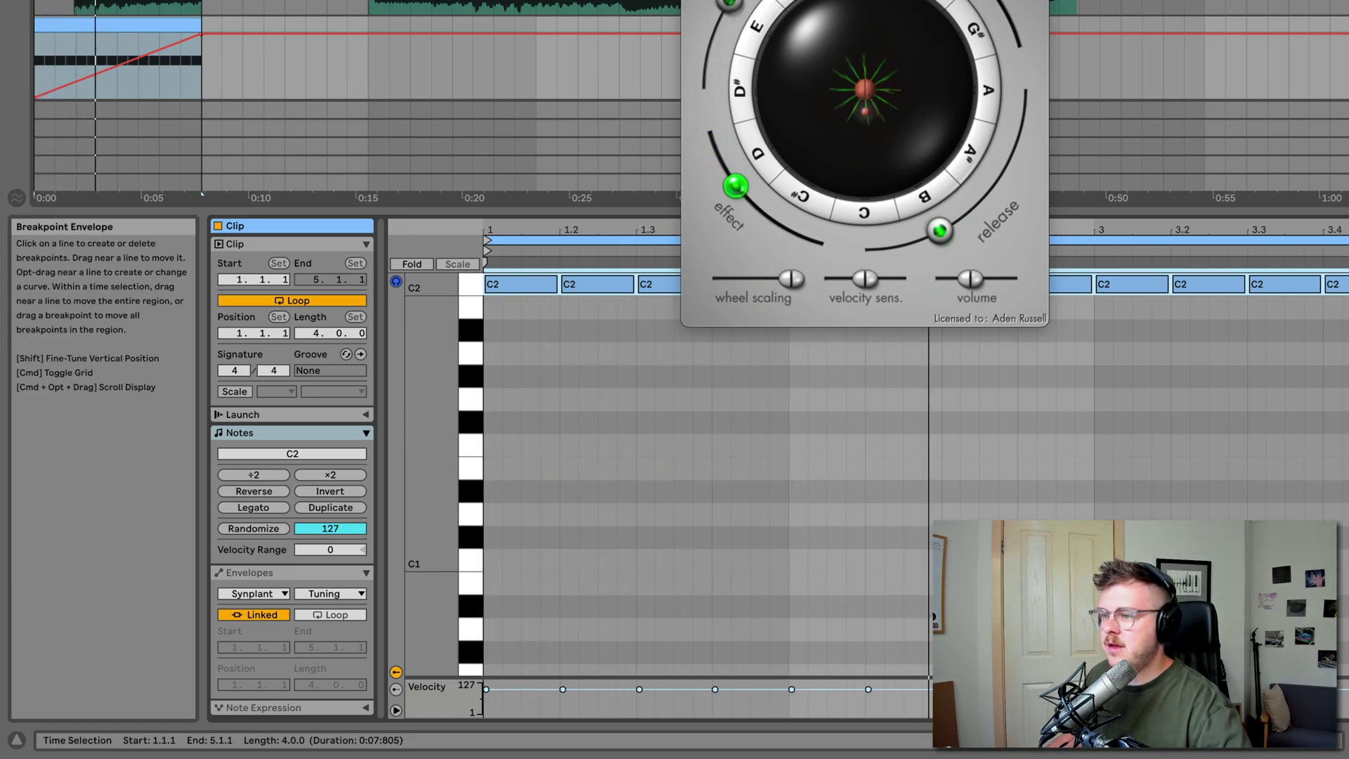
# Show the Synplant automation in two extra lanes and play from the start.
pyautogui.press('super+alt+p')
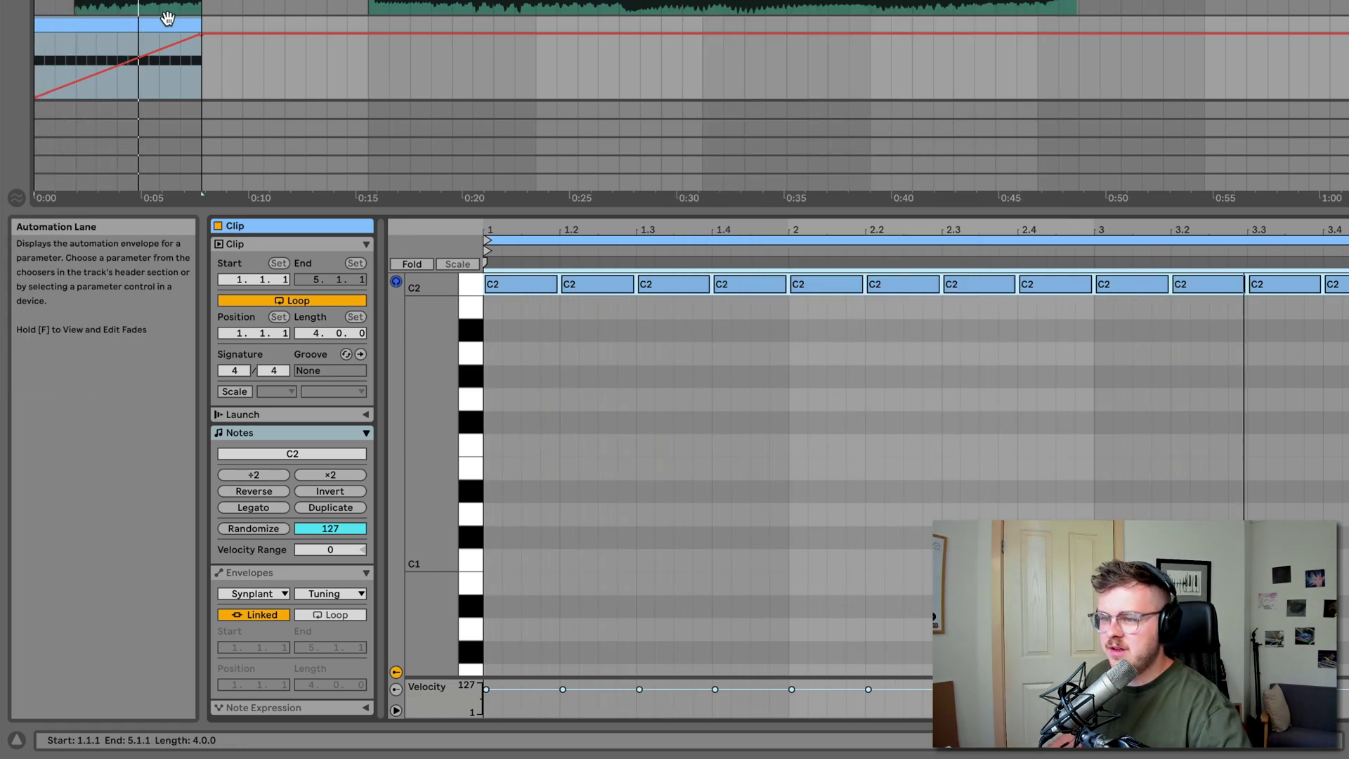
pyautogui.hotkey('shift', 'Tab')
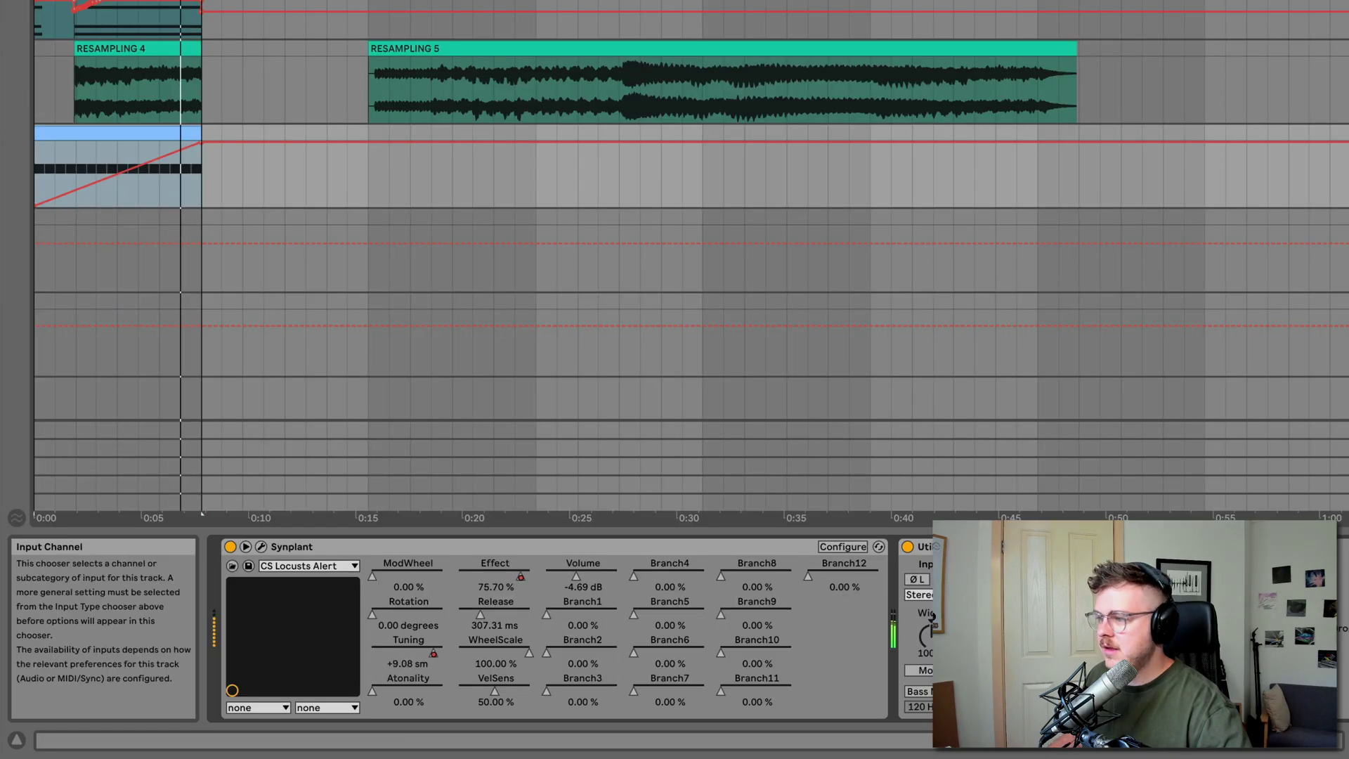
pyautogui.click(1342, 140)
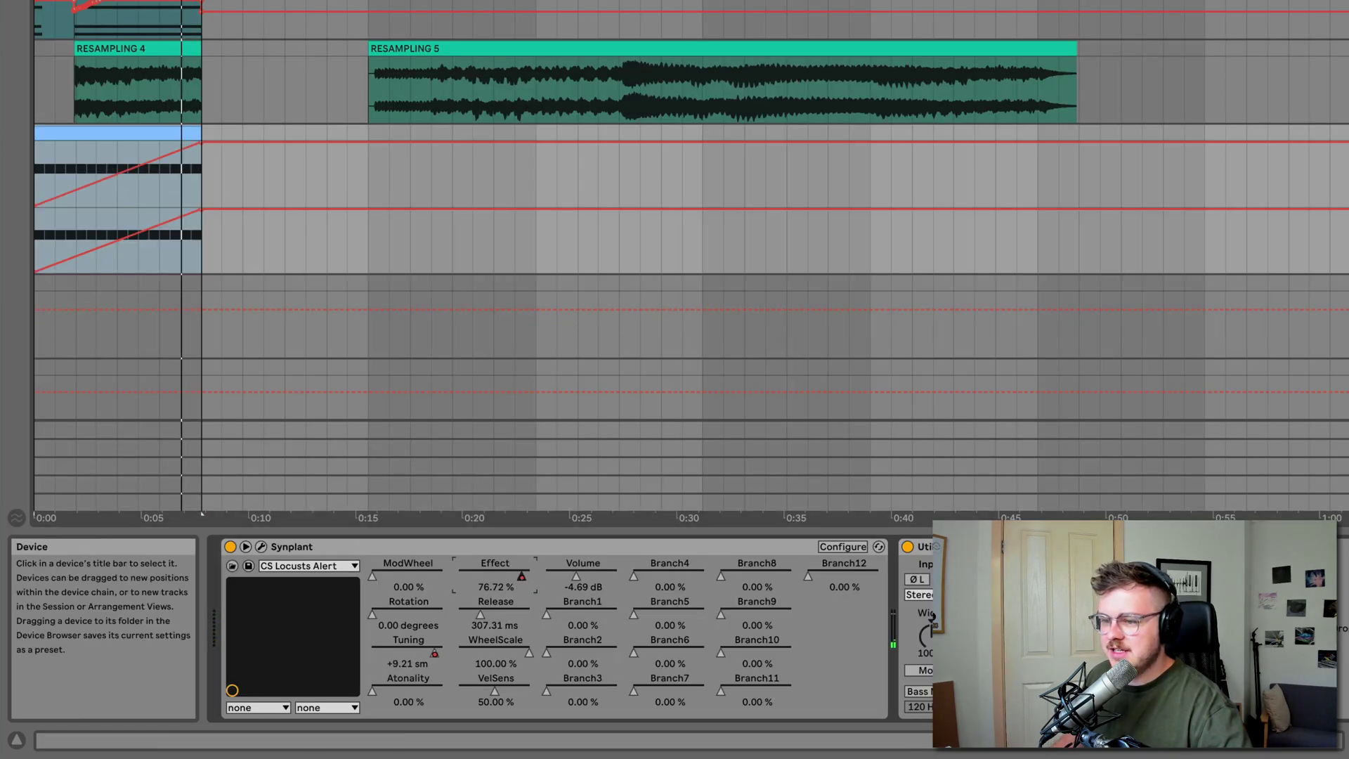
pyautogui.click(1342, 215)
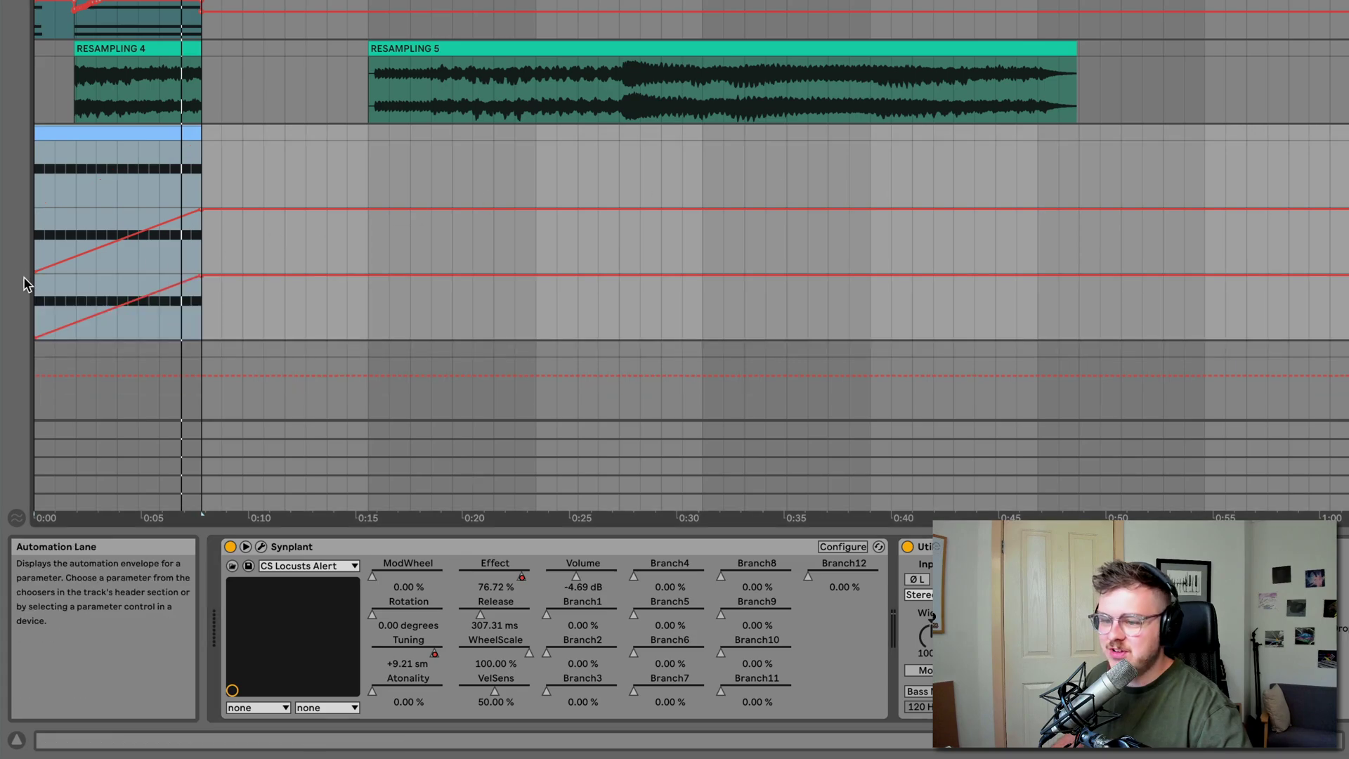
pyautogui.click(36, 270)
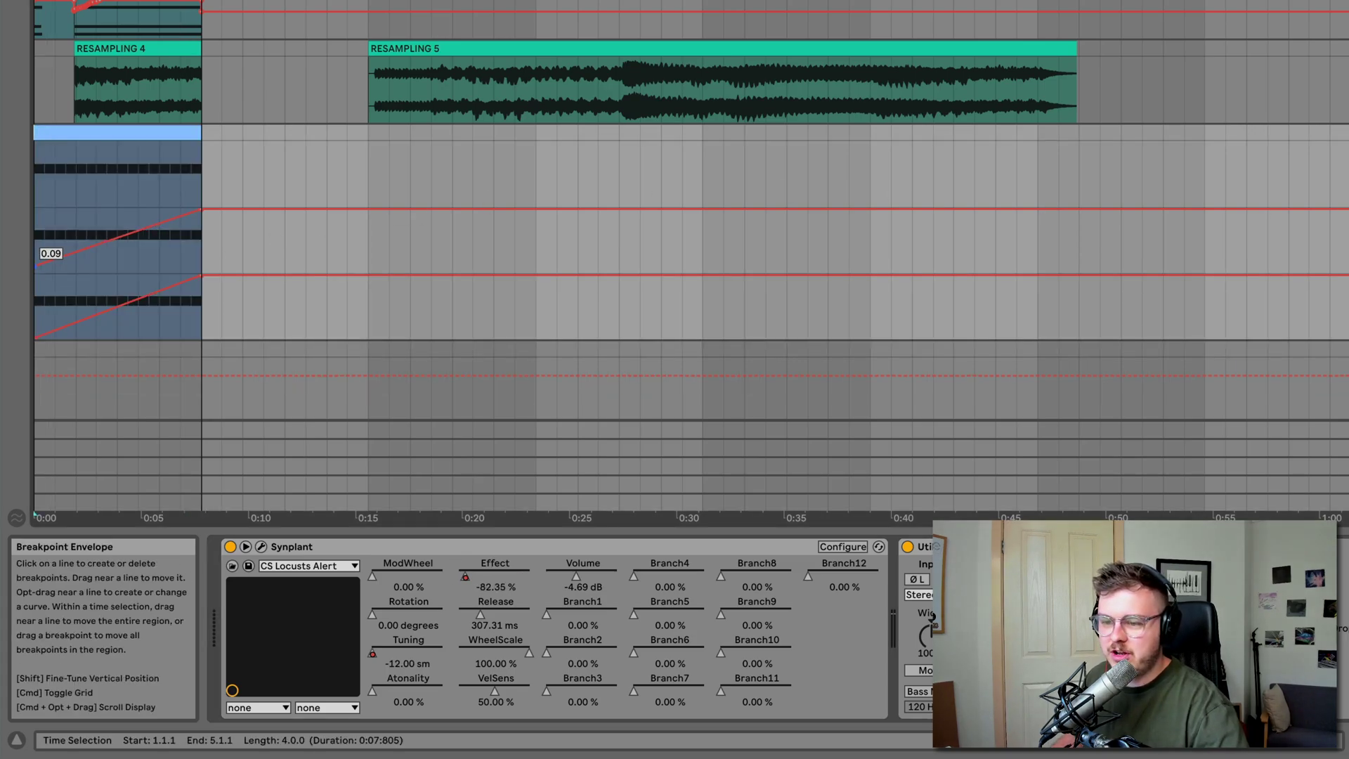
pyautogui.press('space')
# Raise the envelope's start, bend its segment into a curve, and add a breakpoint.
pyautogui.moveTo(36, 271); pyautogui.dragTo(37, 260)
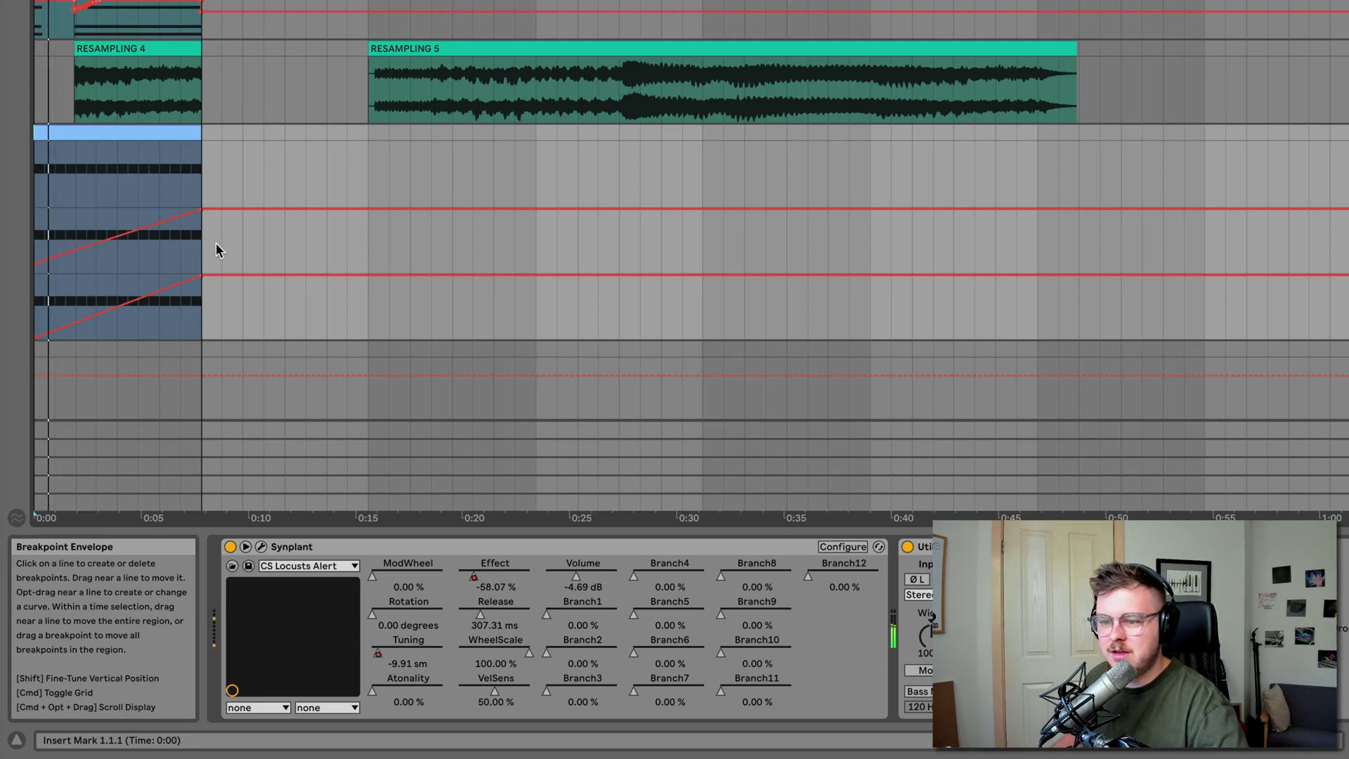
pyautogui.moveTo(118, 241)
pyautogui.mouseDown()
pyautogui.moveTo(124, 255)
pyautogui.moveTo(110, 258)
pyautogui.mouseUp()
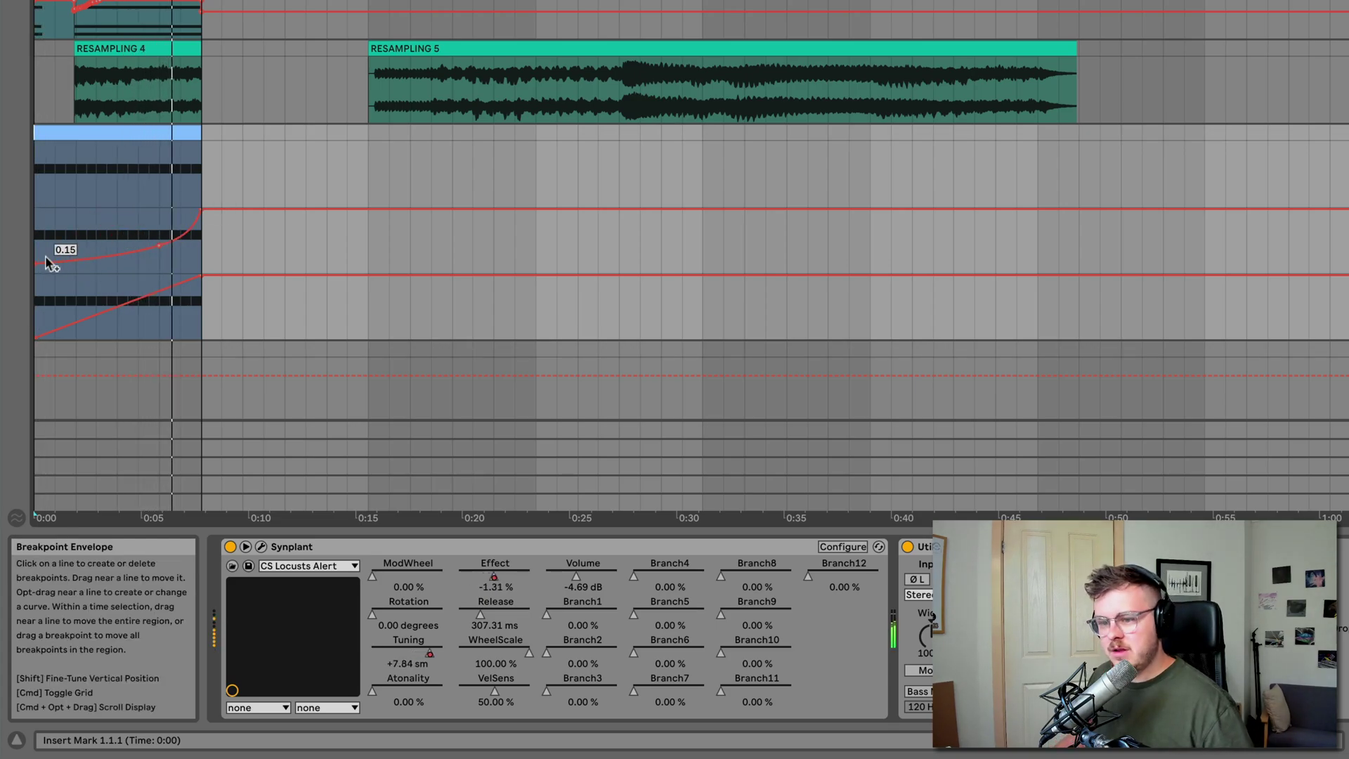
pyautogui.moveTo(38, 264); pyautogui.dragTo(37, 255)
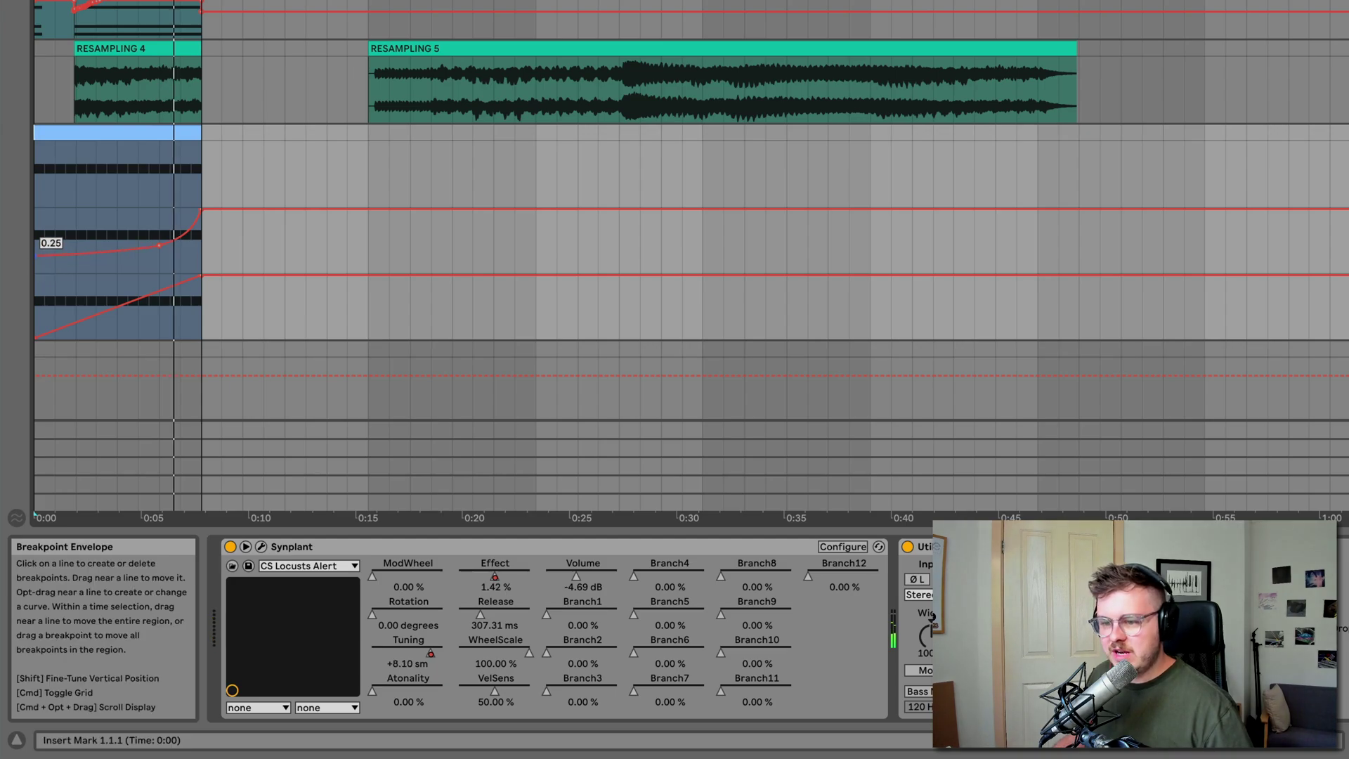
pyautogui.click(159, 244)
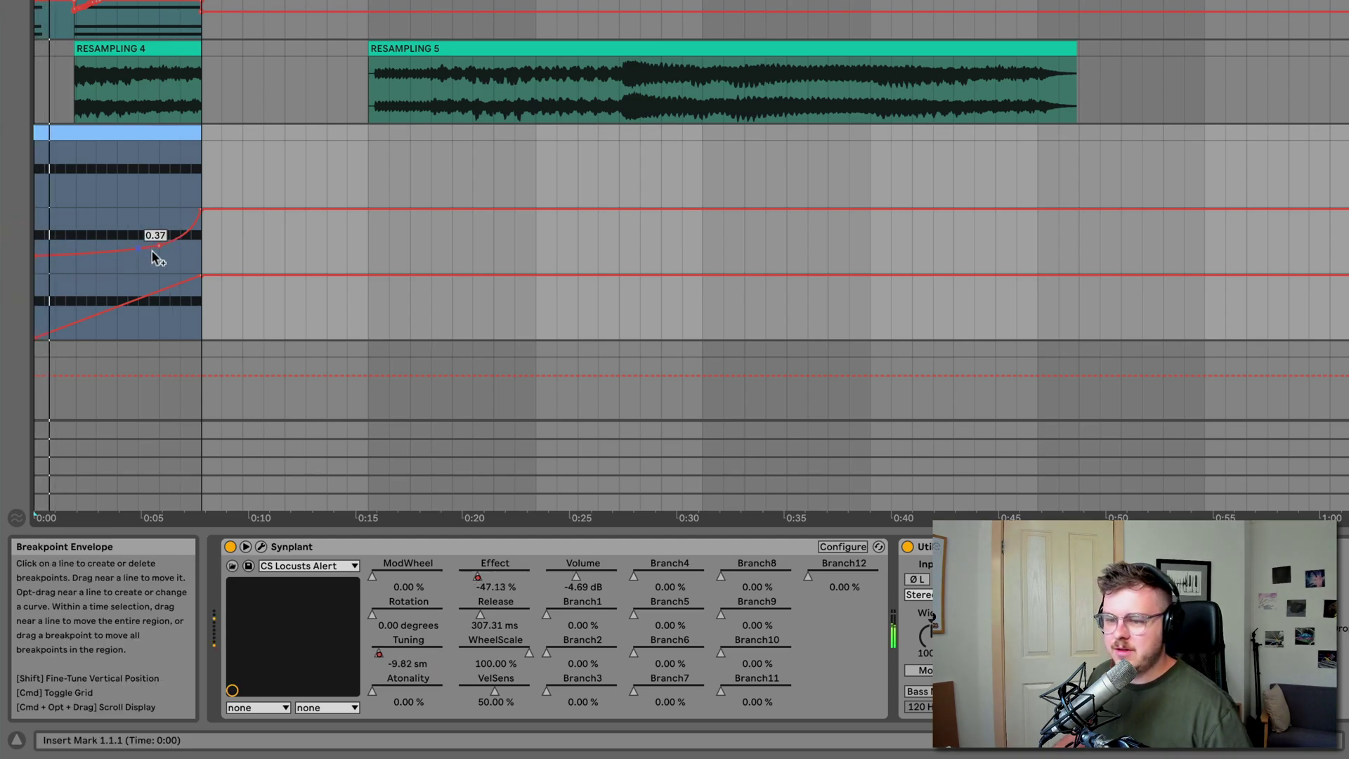
pyautogui.doubleClick(157, 136)
# Load the next Synplant preset and inspect its genome view.
pyautogui.click(566, 407)
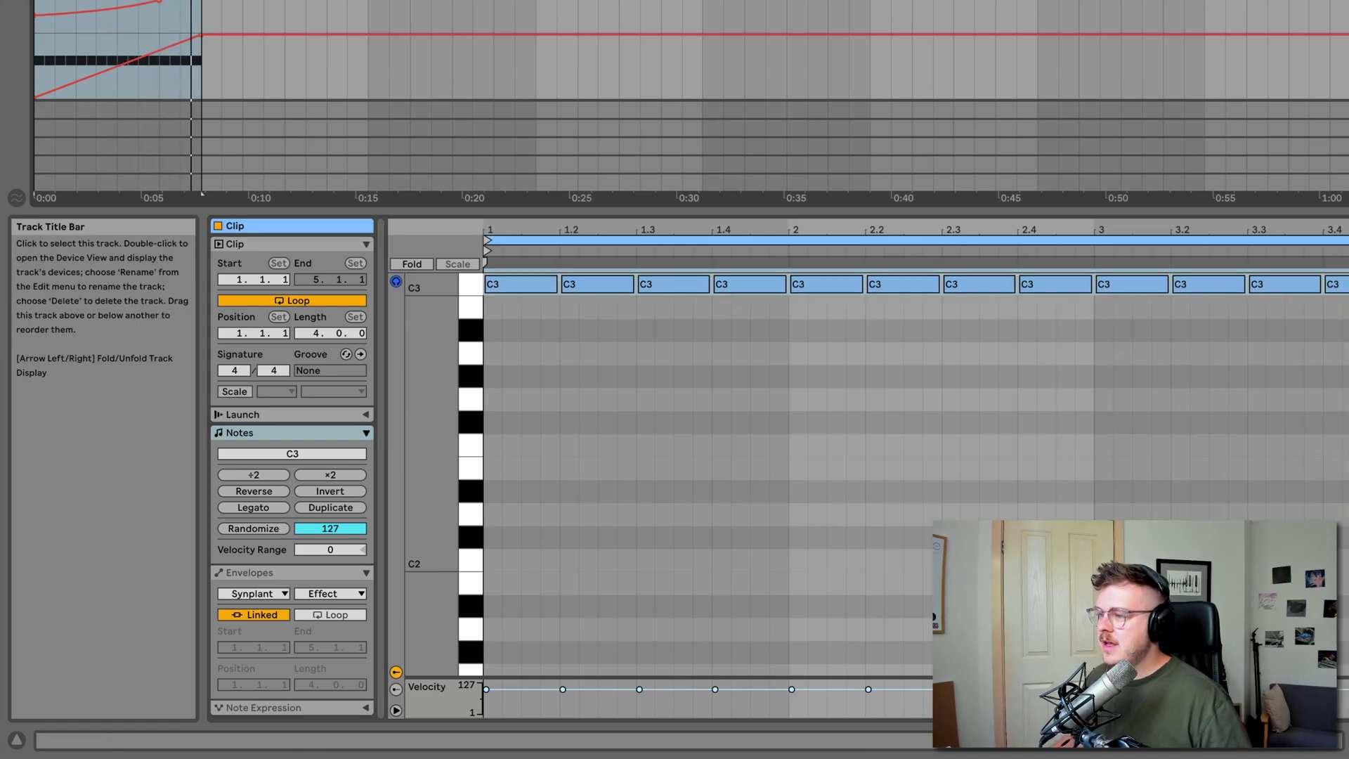
pyautogui.hotkey('shift', 'Tab')
pyautogui.click(261, 546)
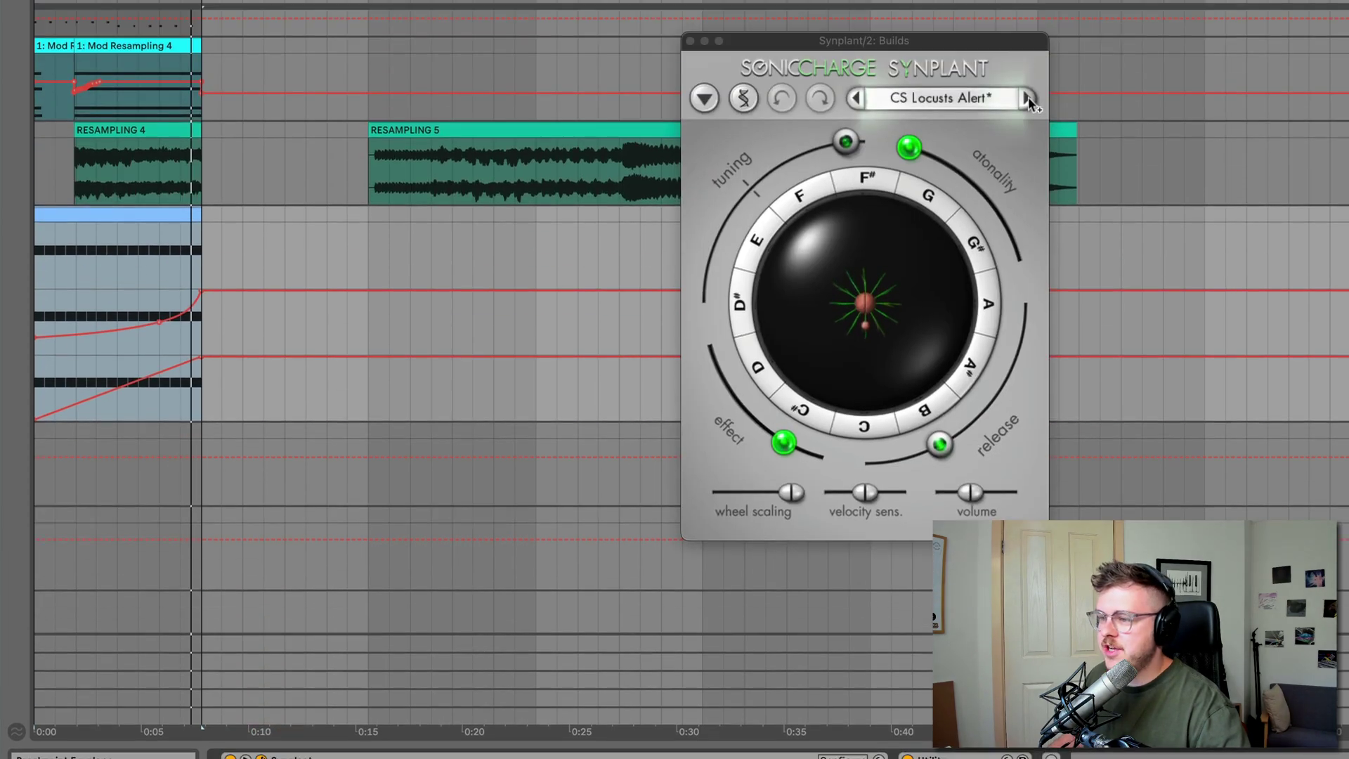
pyautogui.click(1027, 100)
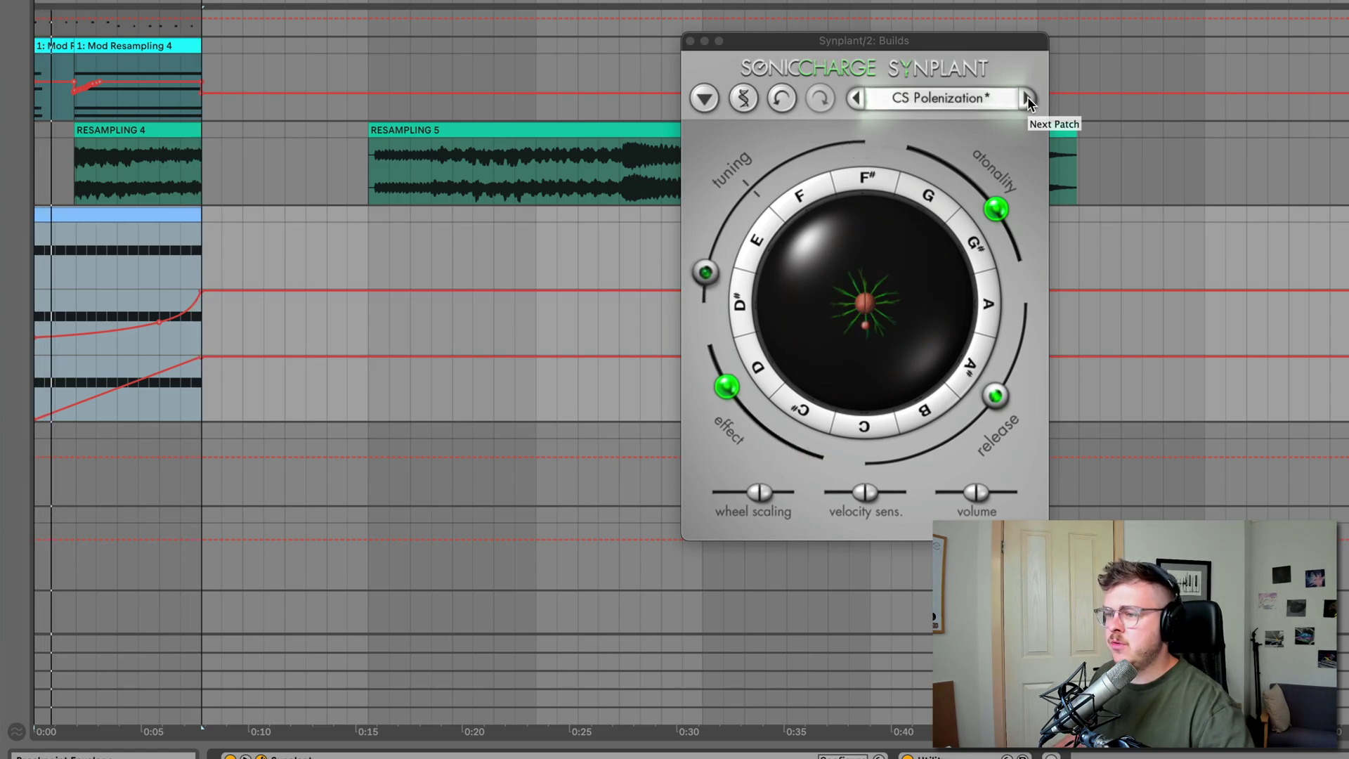
pyautogui.click(744, 98)
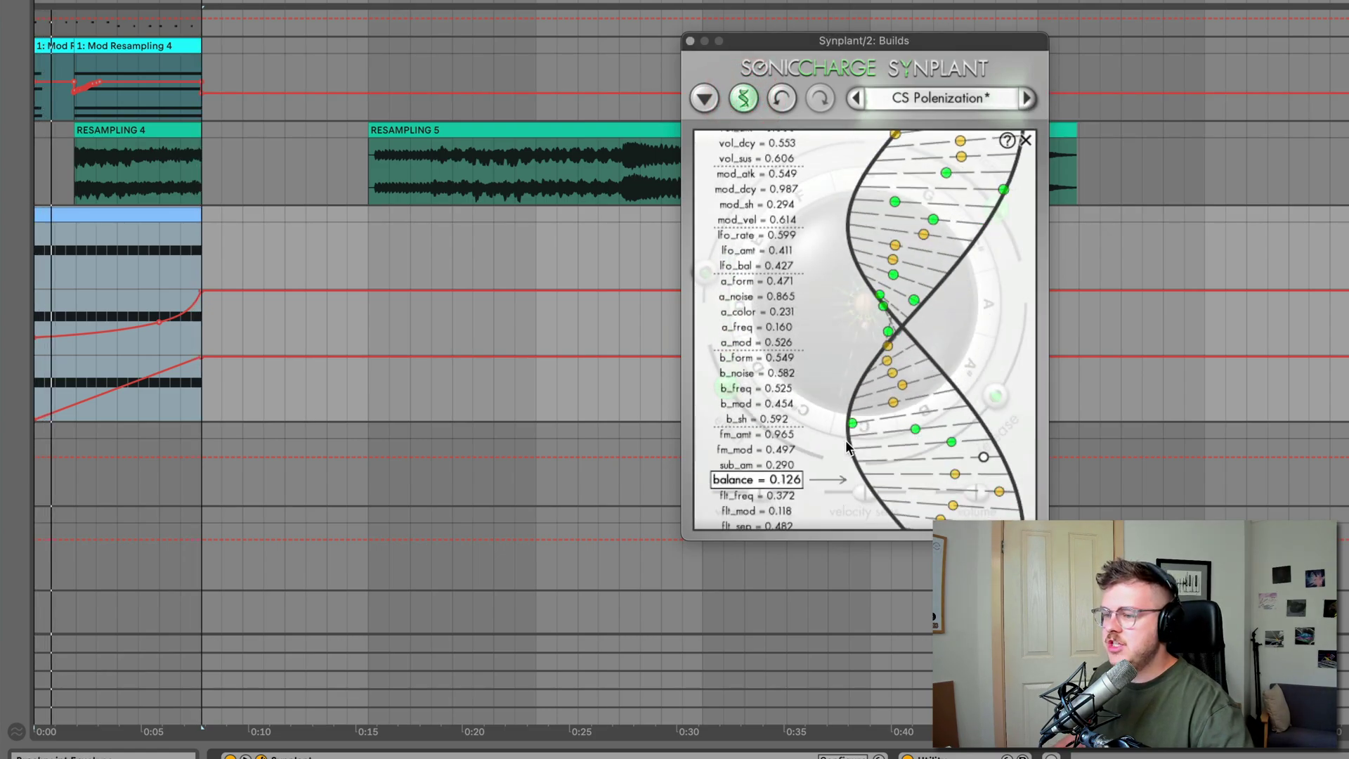
pyautogui.scroll(5, 847, 445)
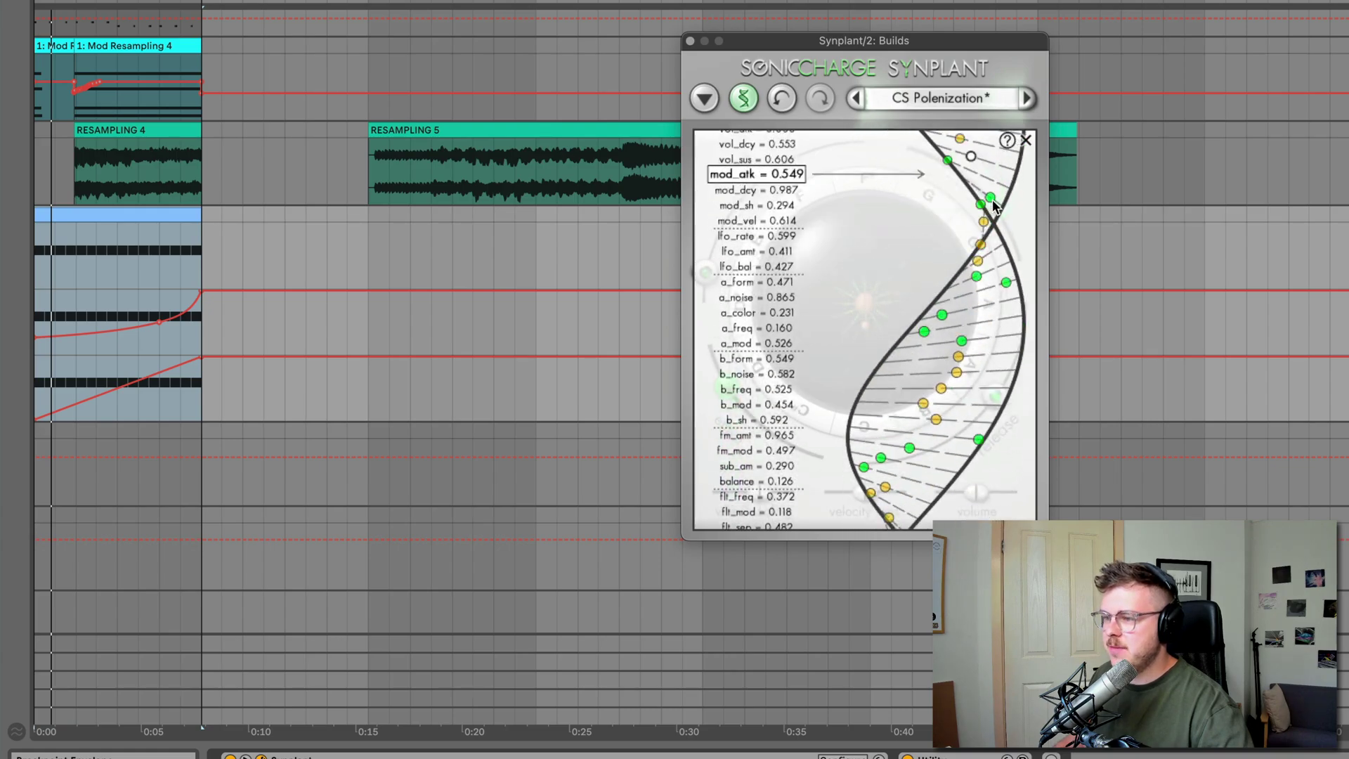
pyautogui.click(1026, 141)
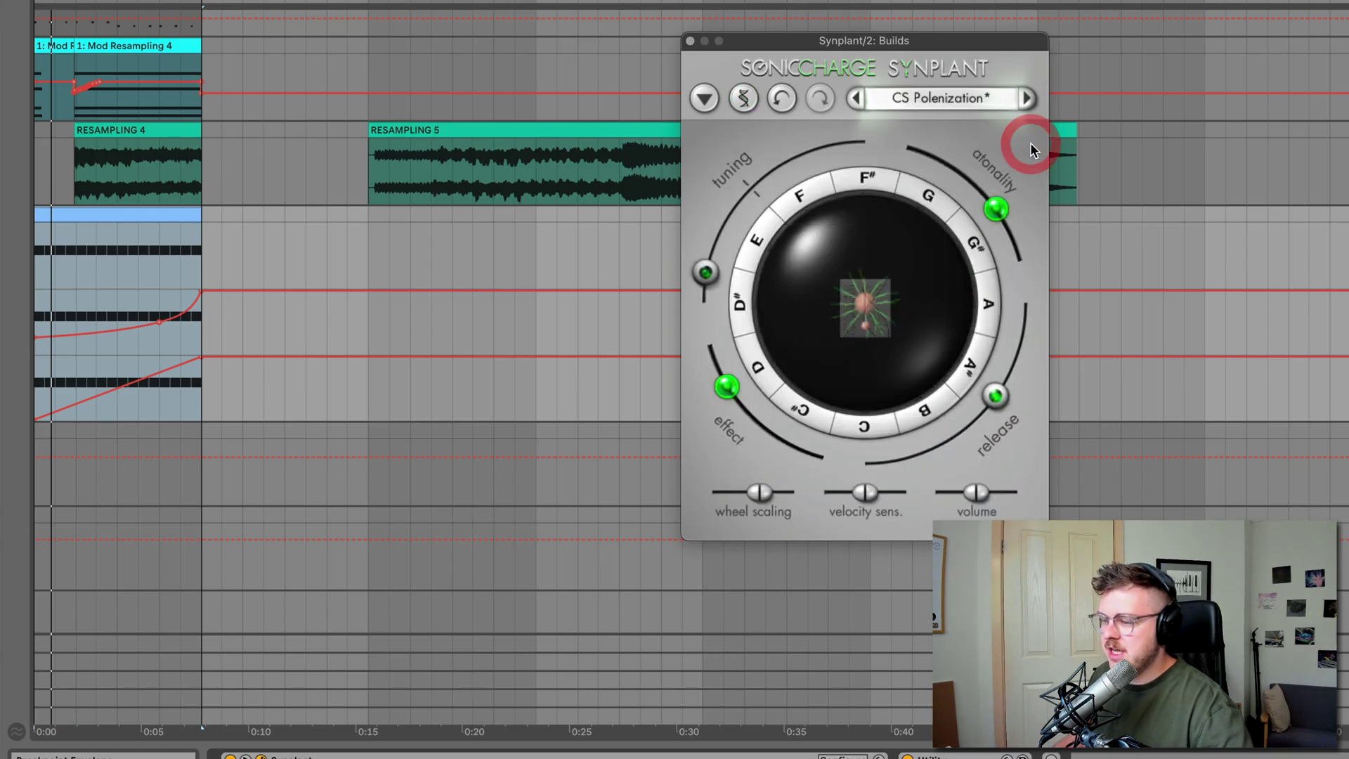
# Audition CS Sativas Footsteps and the next preset over the automated clip, then close Synplant.
pyautogui.click(1027, 96)
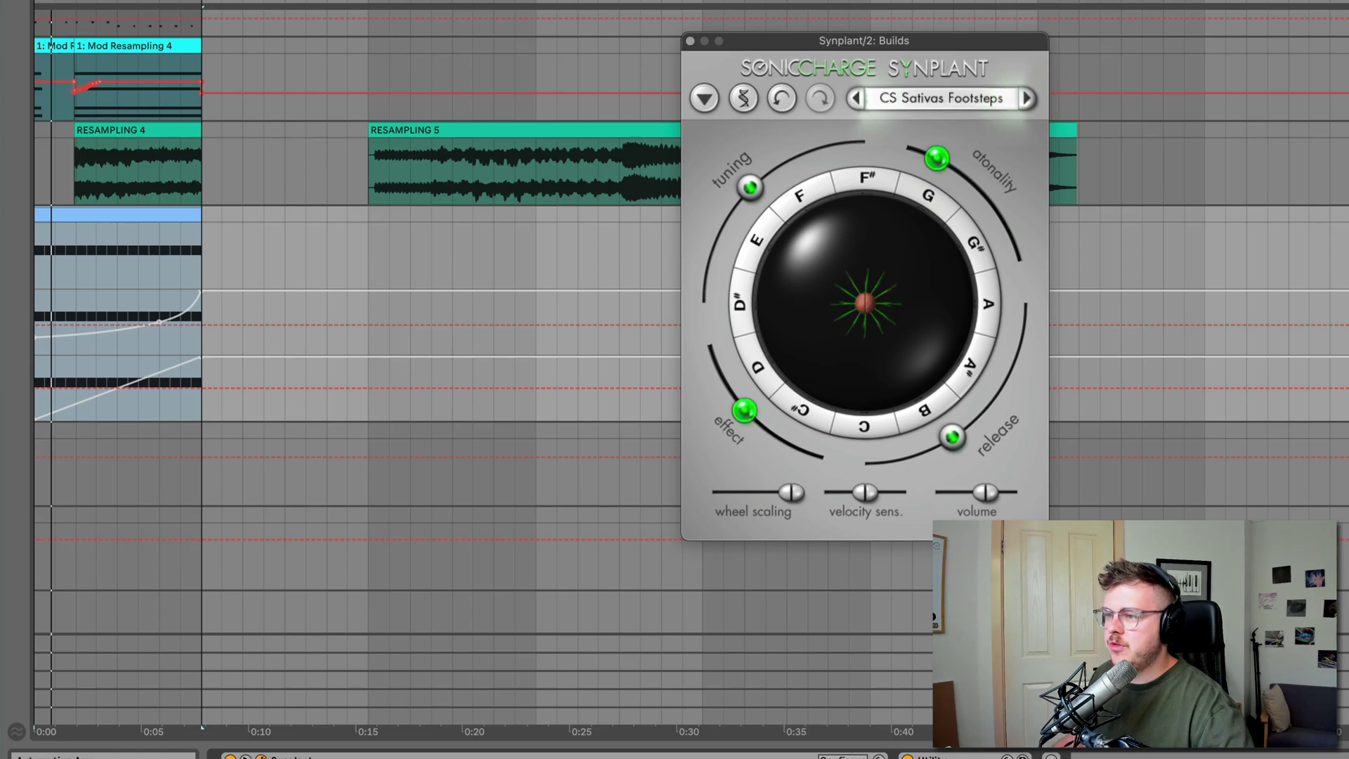
pyautogui.click(67, 292)
pyautogui.click(115, 269)
pyautogui.press('space')
pyautogui.click(1028, 99)
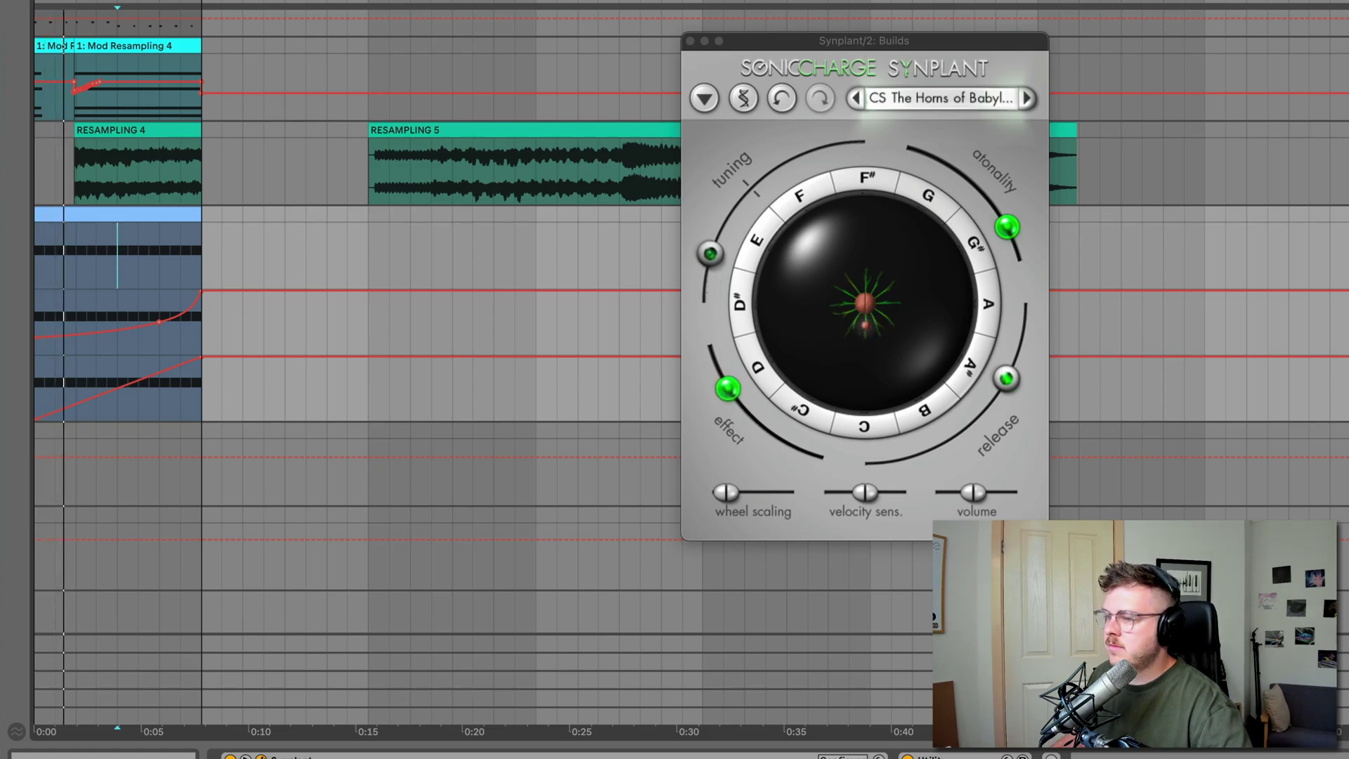
pyautogui.click(691, 42)
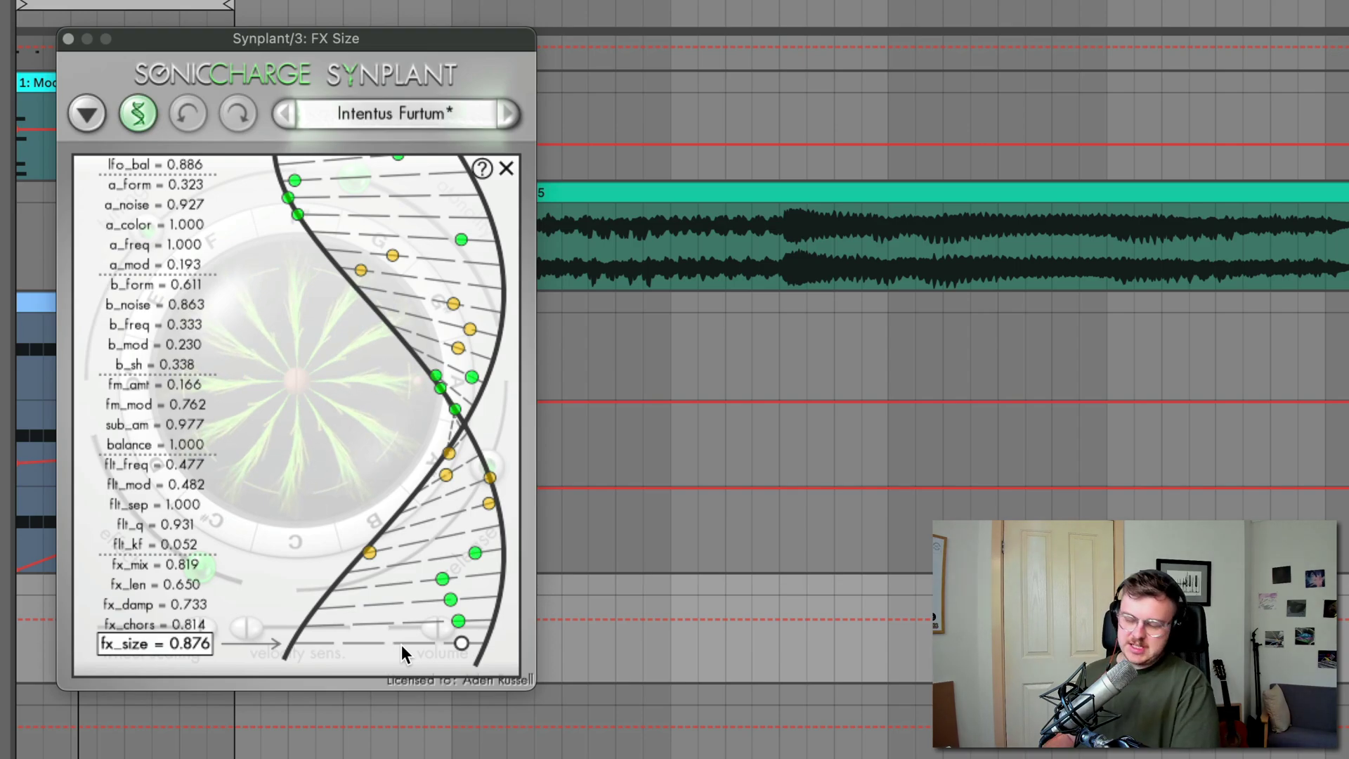
# Lower the Intentus Furtum fx_size gene to 0.560.
pyautogui.click(503, 172)
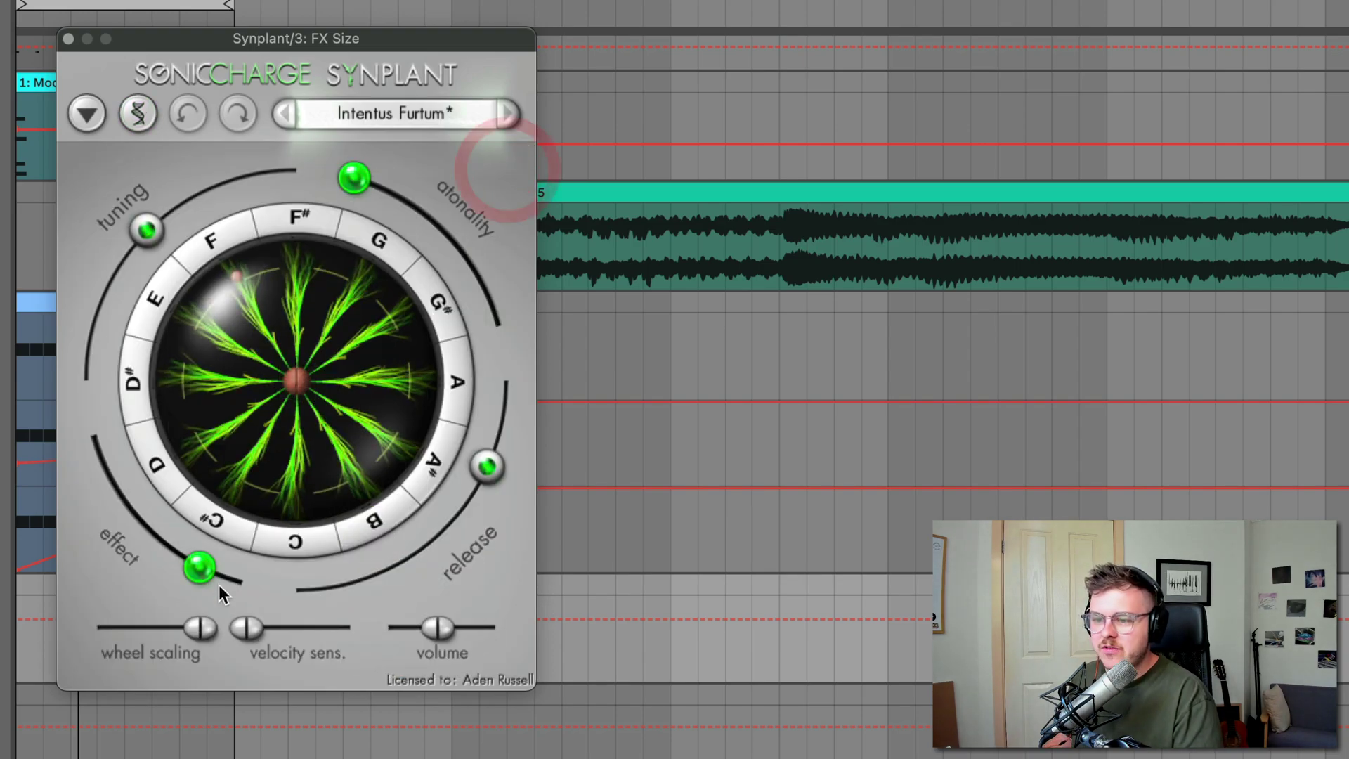
pyautogui.click(140, 111)
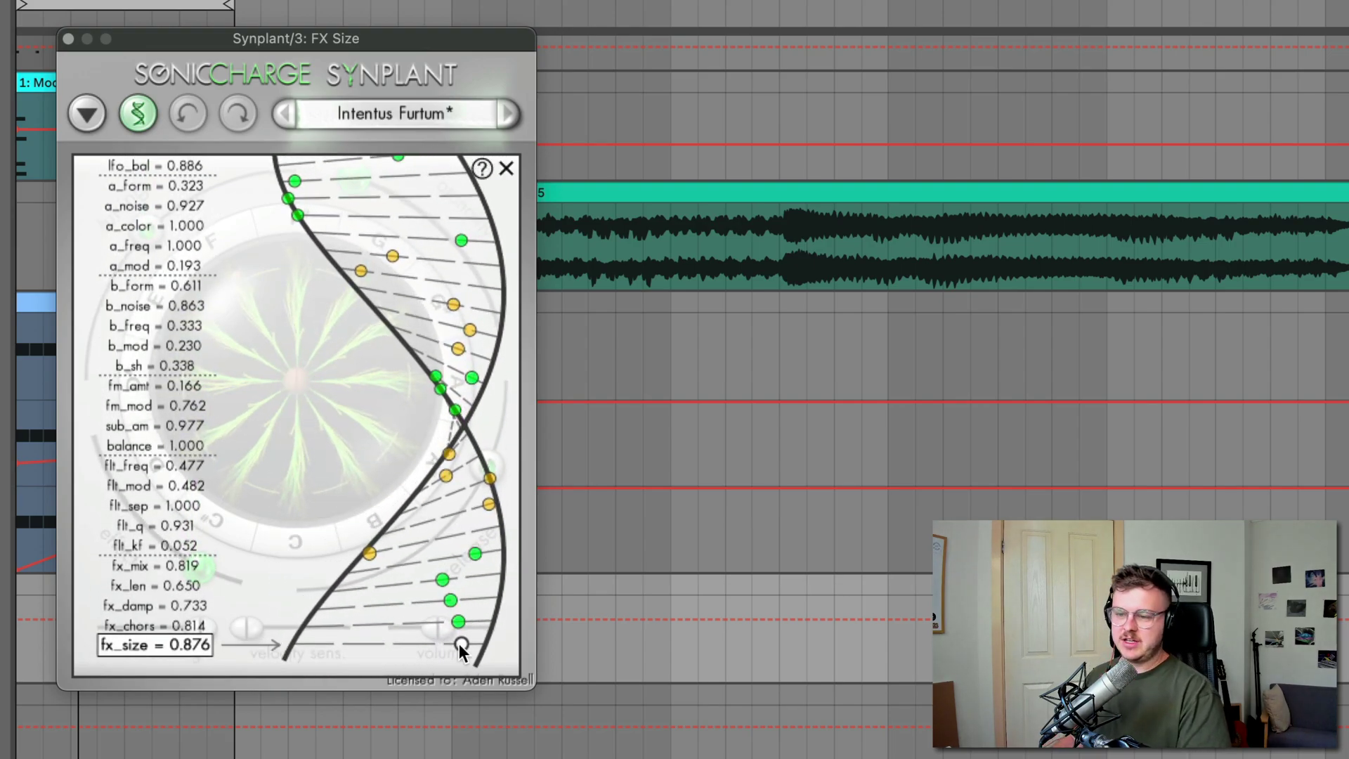
pyautogui.moveTo(460, 646)
pyautogui.mouseDown()
pyautogui.moveTo(316, 648)
pyautogui.moveTo(411, 659)
pyautogui.moveTo(334, 659)
pyautogui.moveTo(473, 533)
pyautogui.moveTo(295, 270)
pyautogui.moveTo(448, 644)
pyautogui.mouseUp()
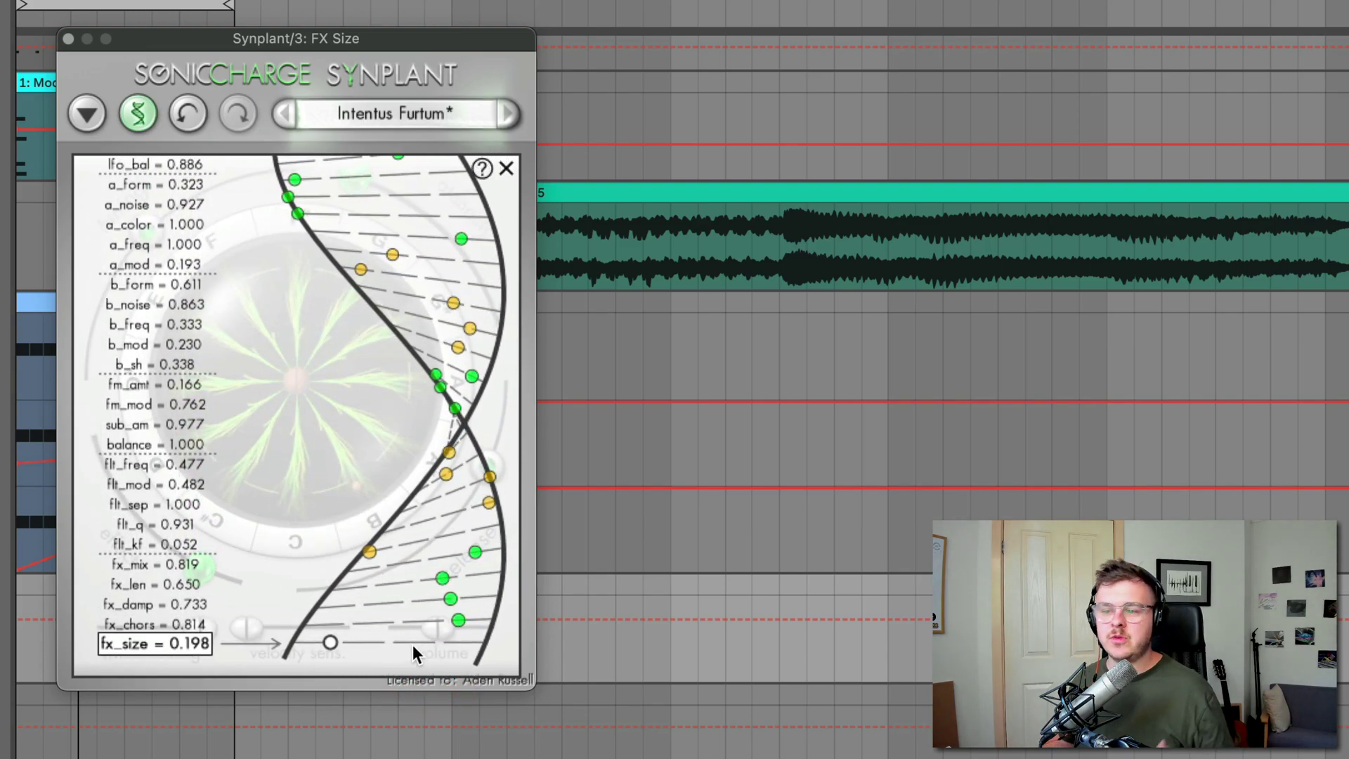
# Set fx_mix to 0.942 and fx_damp to 0.856, then close the gene helix.
pyautogui.scroll(2, 402, 586)
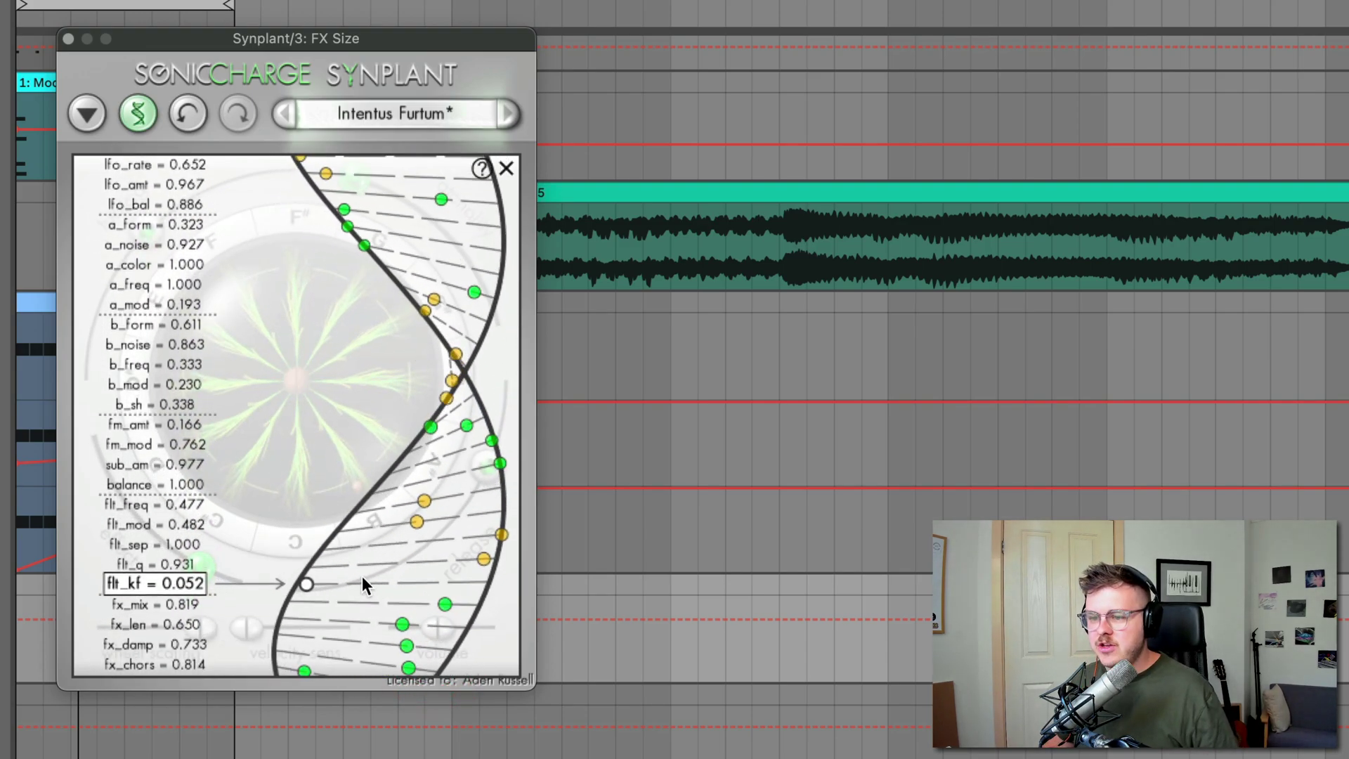
pyautogui.scroll(-2, 344, 592)
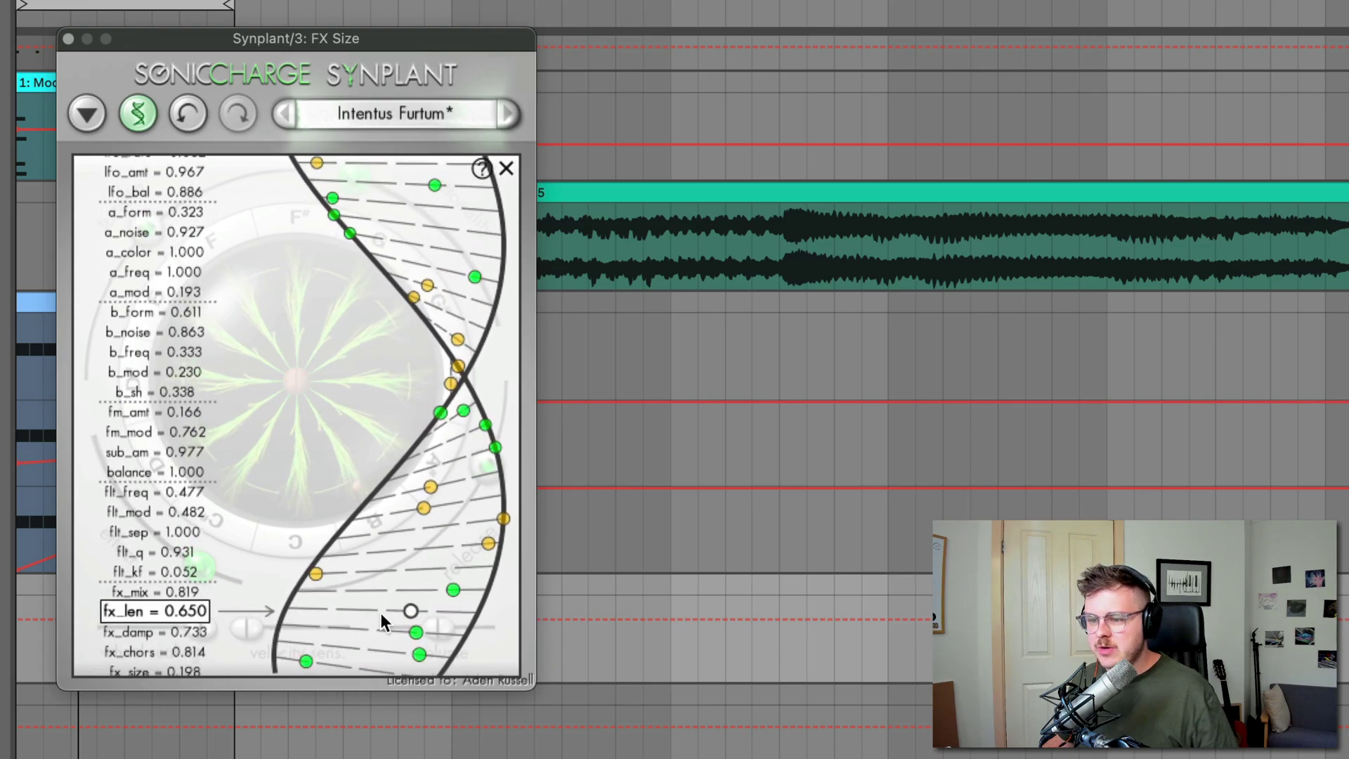
pyautogui.moveTo(446, 632)
pyautogui.mouseDown()
pyautogui.moveTo(433, 610)
pyautogui.moveTo(453, 606)
pyautogui.mouseUp()
pyautogui.scroll(1, 422, 611)
pyautogui.scroll(-1, 418, 663)
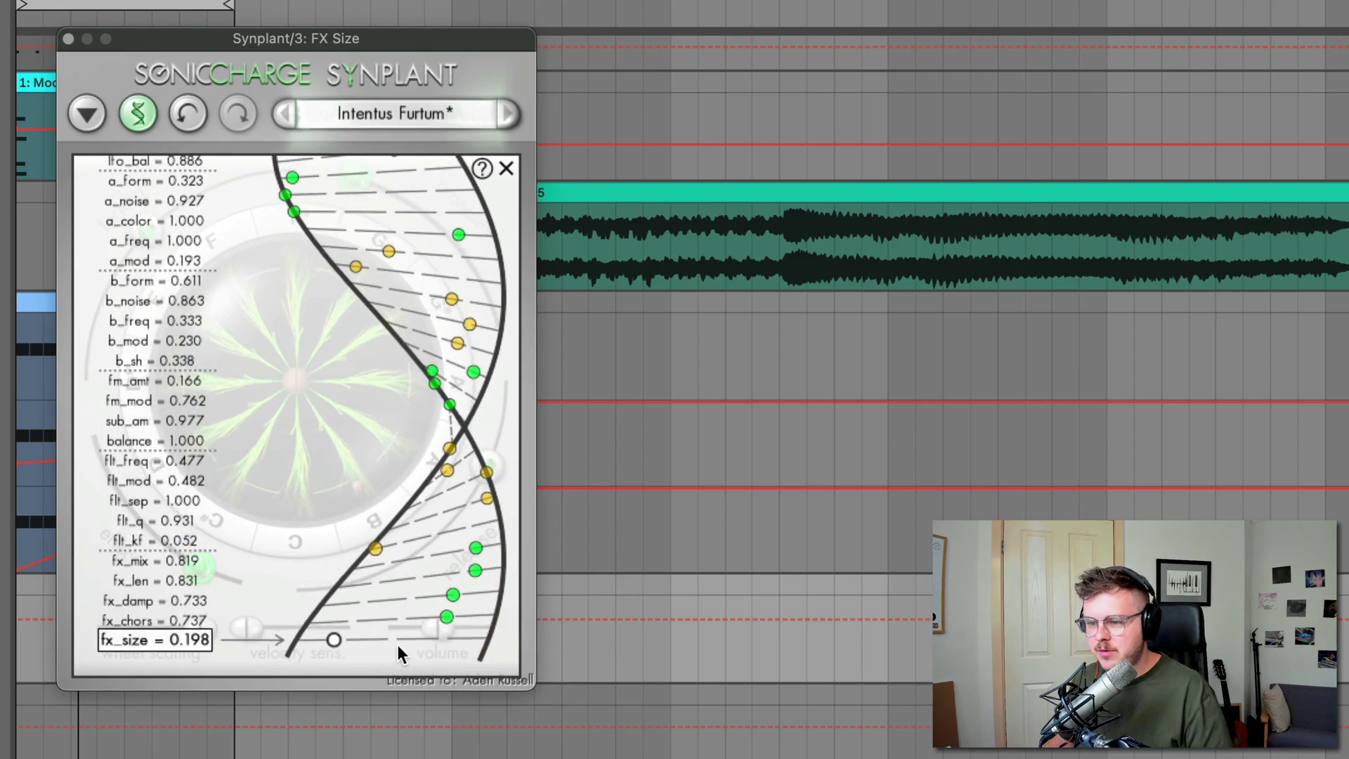
pyautogui.moveTo(398, 645); pyautogui.dragTo(488, 595)
pyautogui.scroll(1, 464, 633)
pyautogui.scroll(1, 457, 633)
pyautogui.scroll(-1, 464, 631)
pyautogui.scroll(1, 438, 622)
pyautogui.scroll(1, 430, 613)
pyautogui.scroll(1, 424, 592)
pyautogui.scroll(-1, 443, 593)
pyautogui.scroll(4, 292, 463)
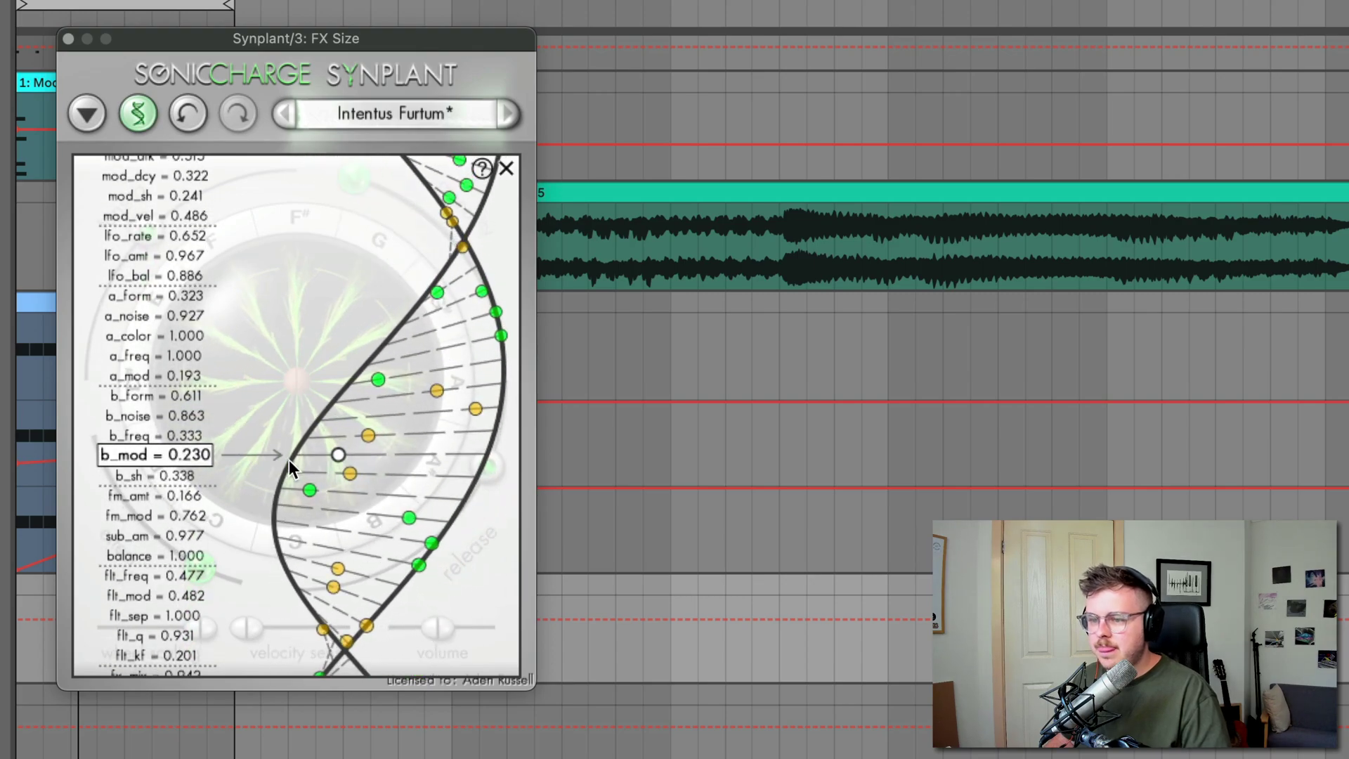
pyautogui.scroll(-15, 309, 478)
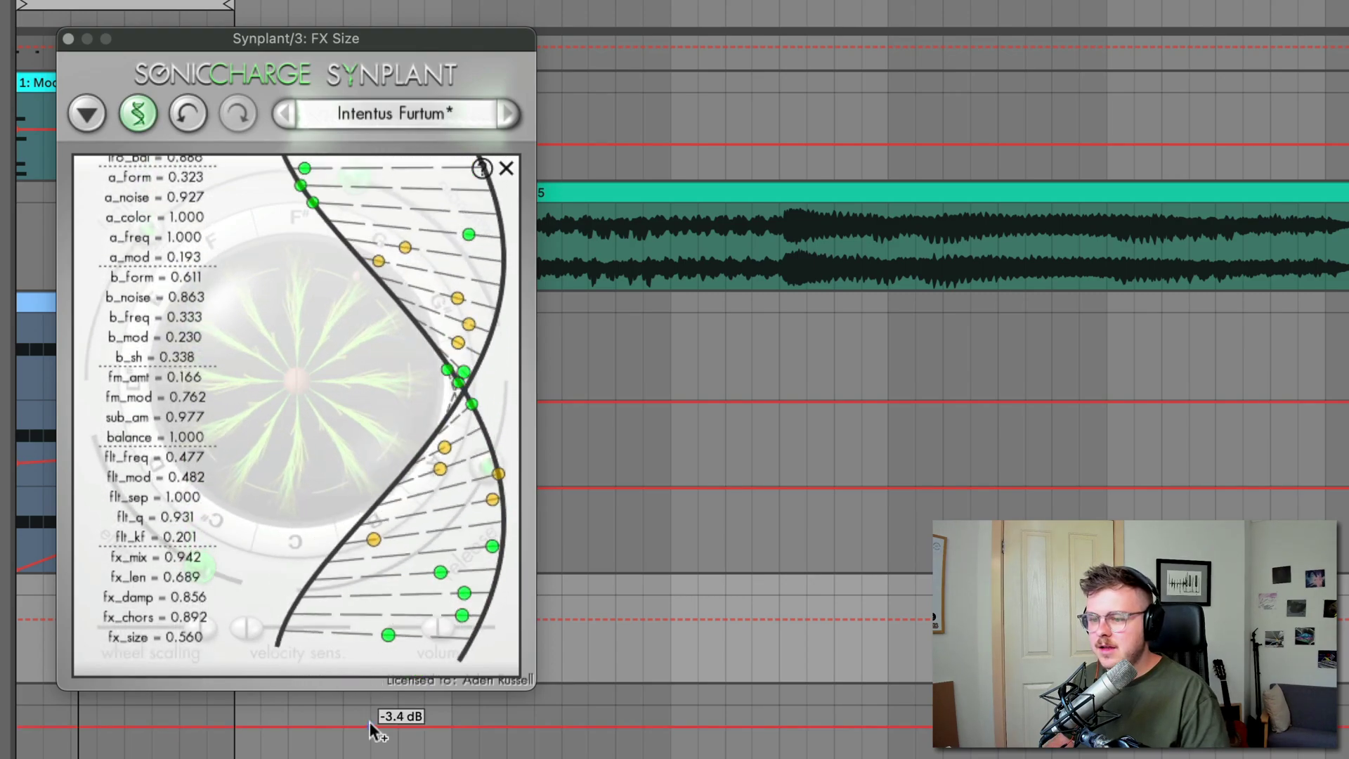
pyautogui.scroll(20, 331, 648)
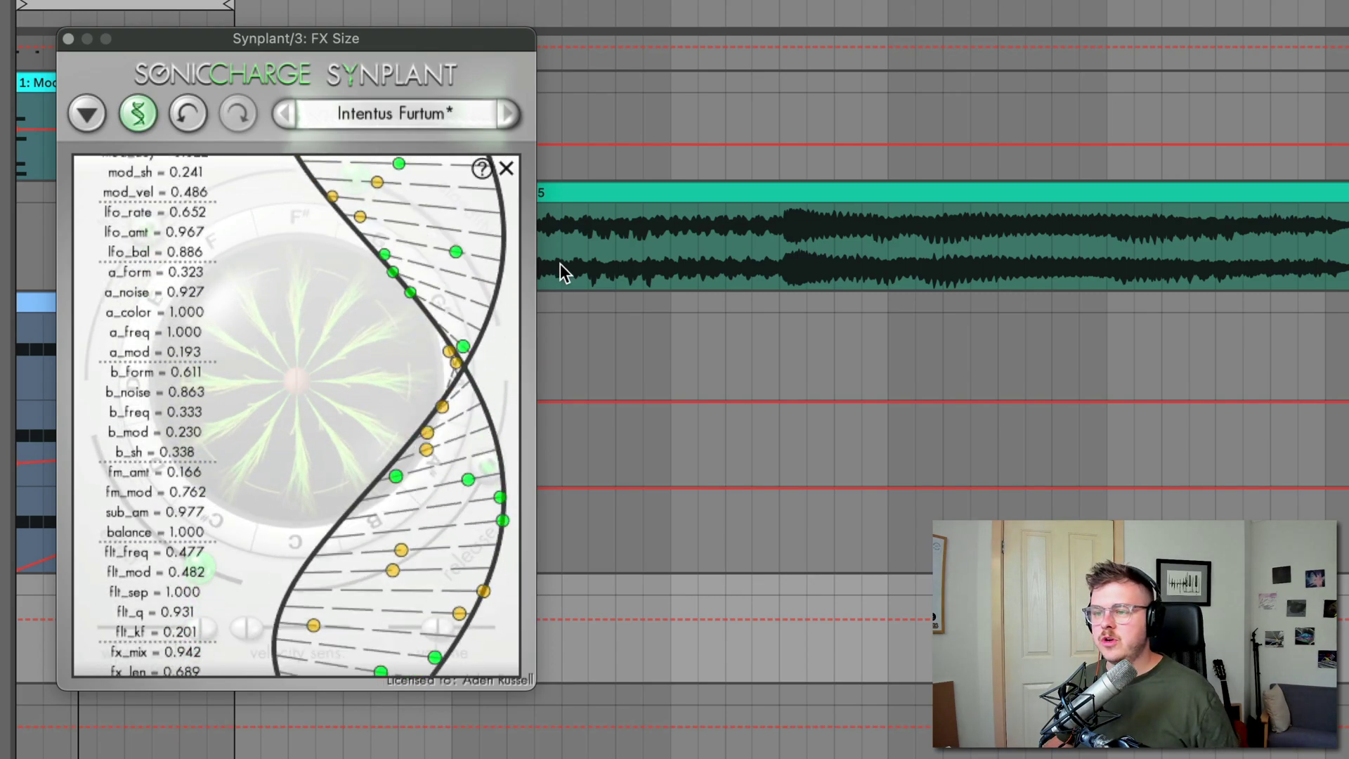
pyautogui.click(508, 169)
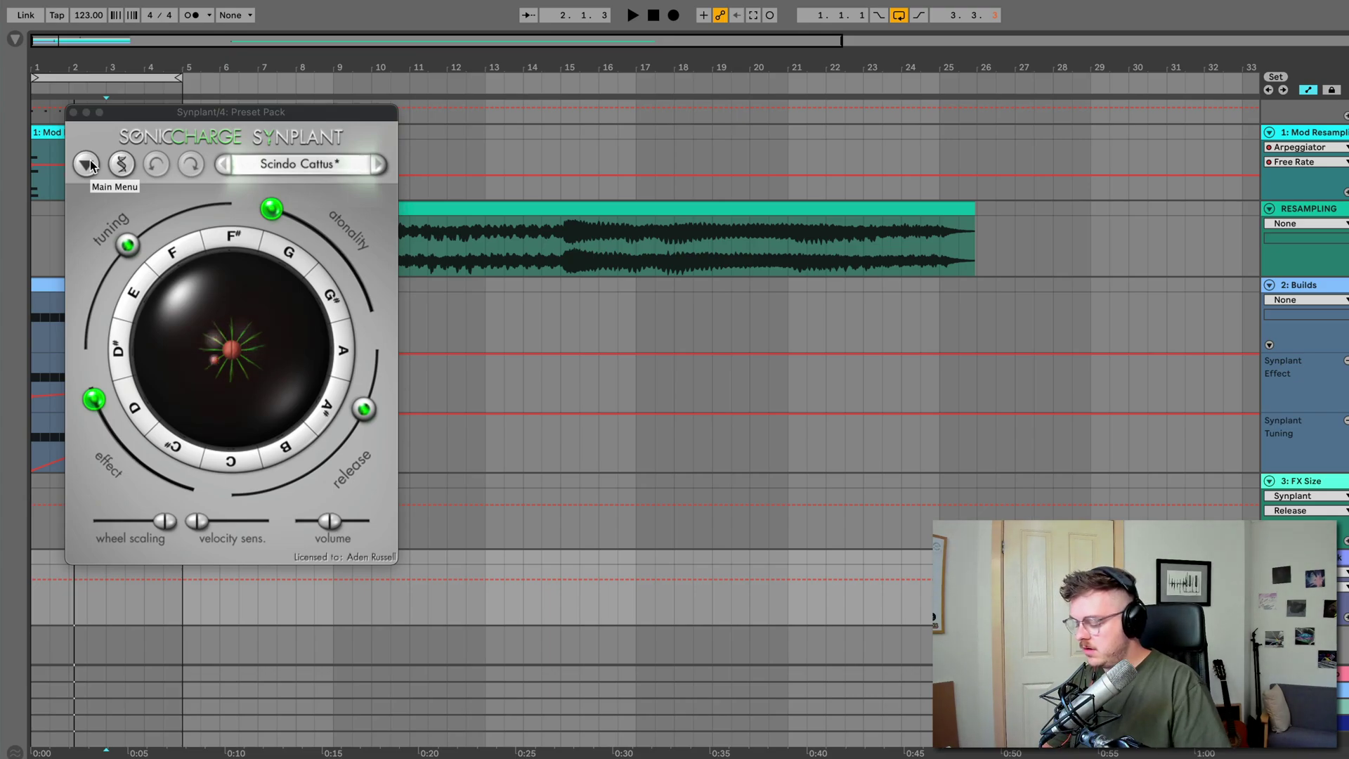
# Choose New Random Seed from the main menu, producing the Detrimentum patch.
pyautogui.click(87, 165)
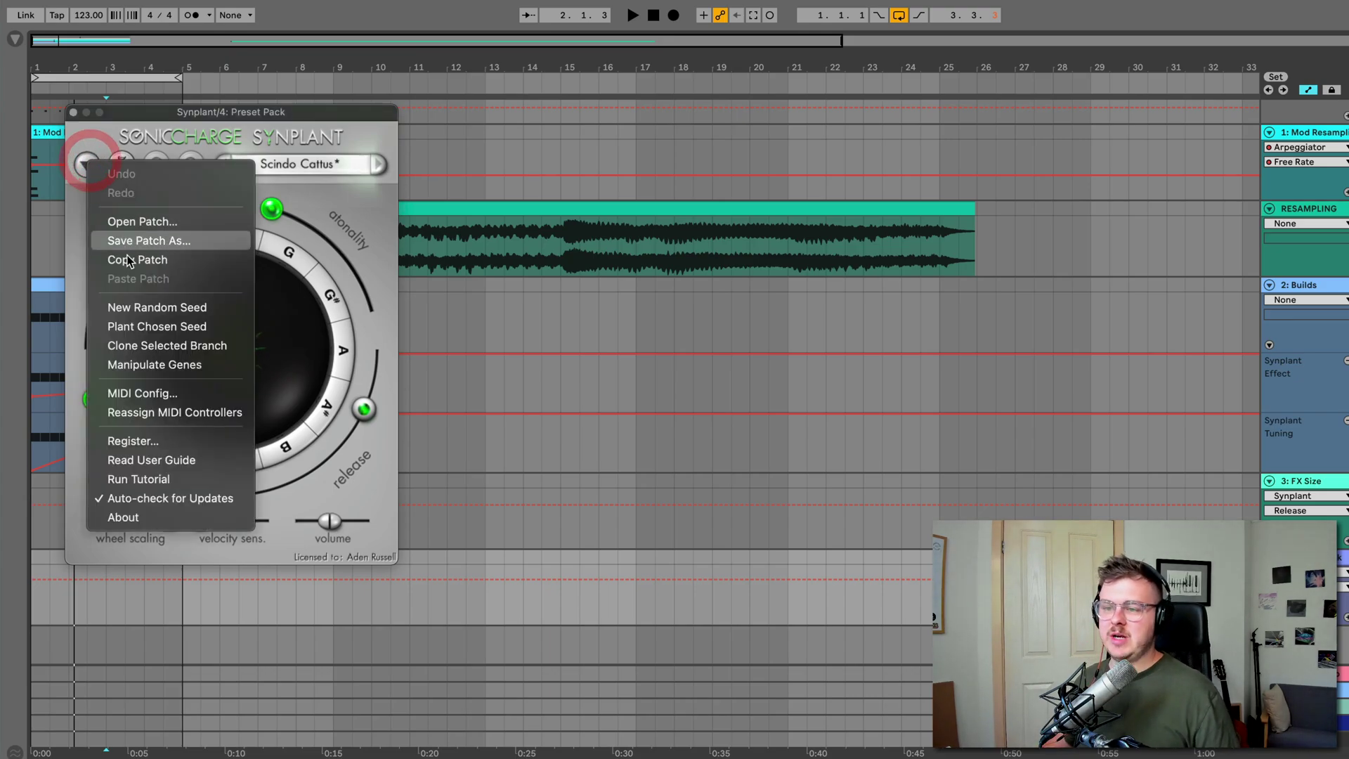
pyautogui.click(143, 310)
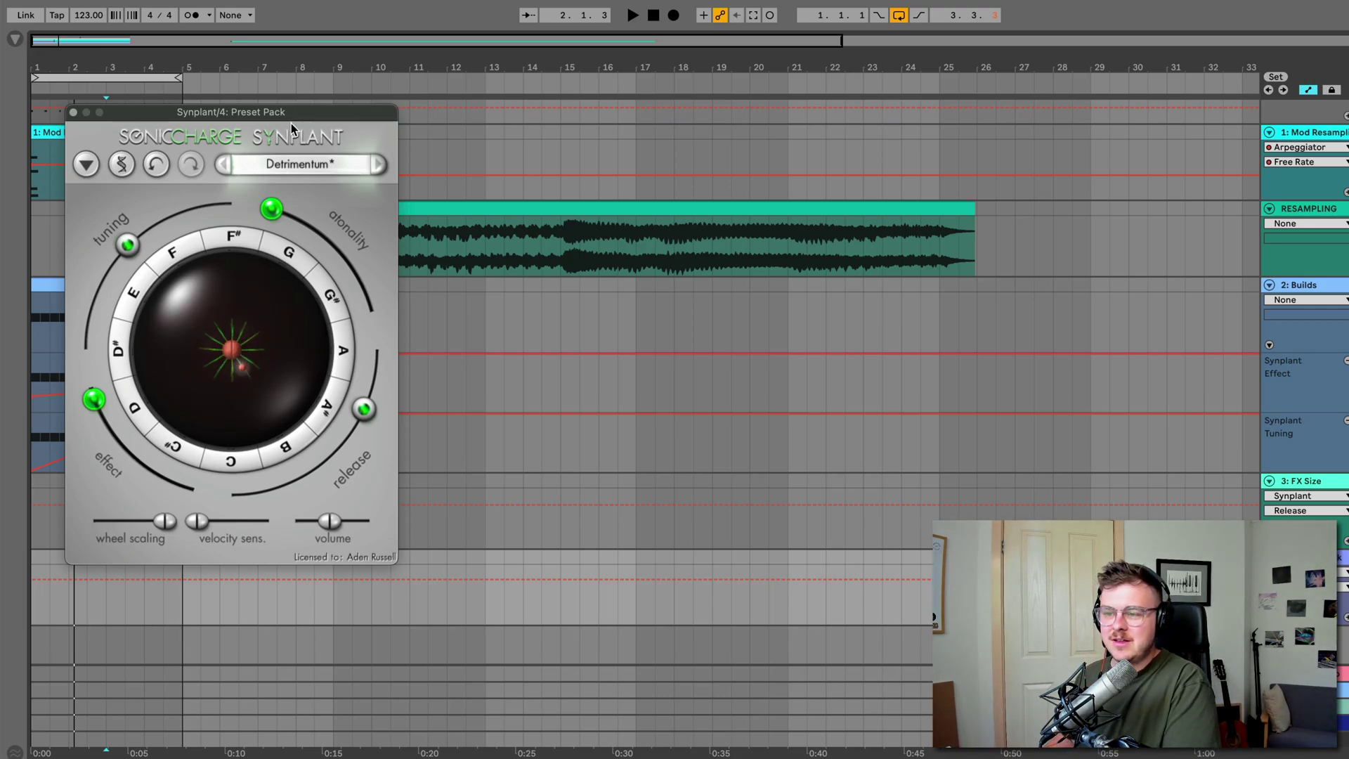
# Save Detrimentum as a user patch and confirm it appears in the patch list.
pyautogui.click(86, 165)
pyautogui.click(116, 241)
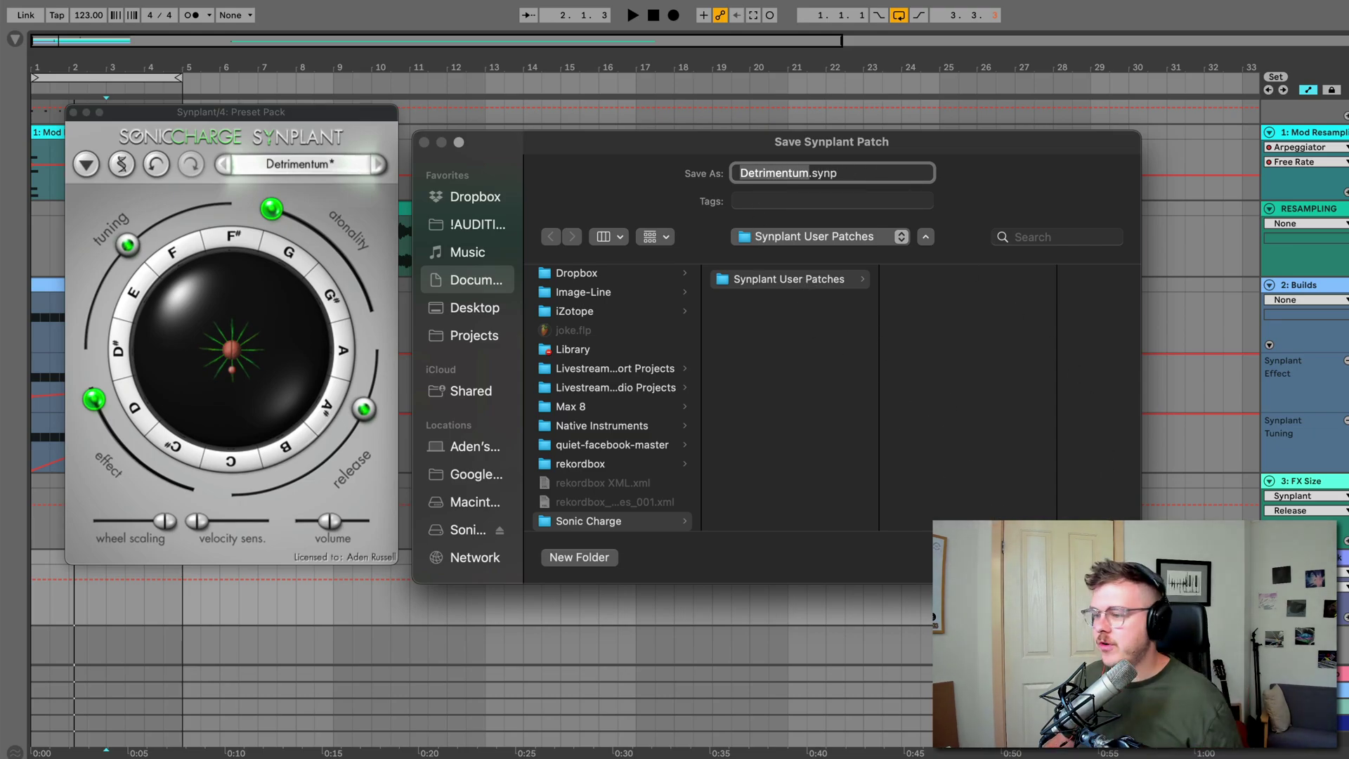
pyautogui.press('Return')
pyautogui.click(339, 167)
pyautogui.click(322, 160)
pyautogui.click(304, 164)
pyautogui.click(86, 164)
# Grow another random seed and save it as the patch Substantia.
pyautogui.click(86, 164)
pyautogui.click(168, 305)
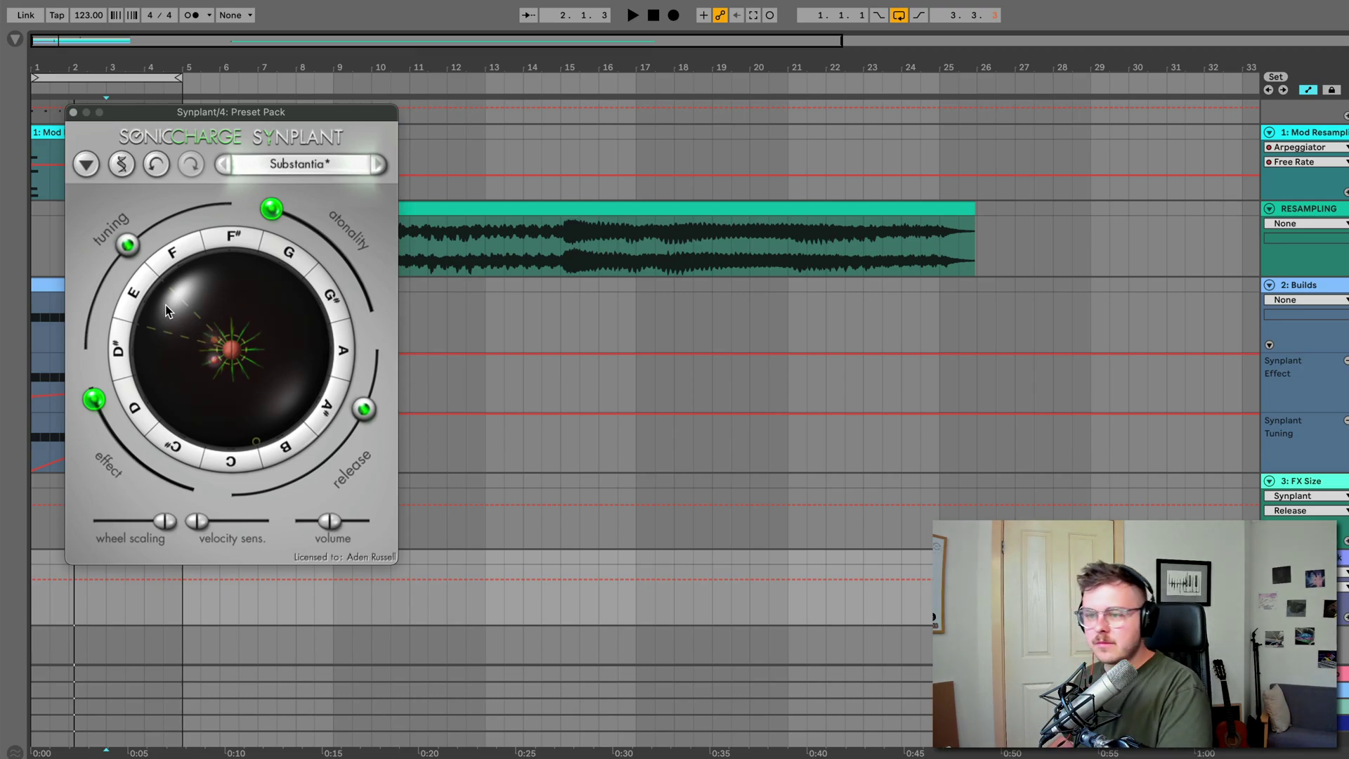
pyautogui.click(295, 161)
pyautogui.click(264, 145)
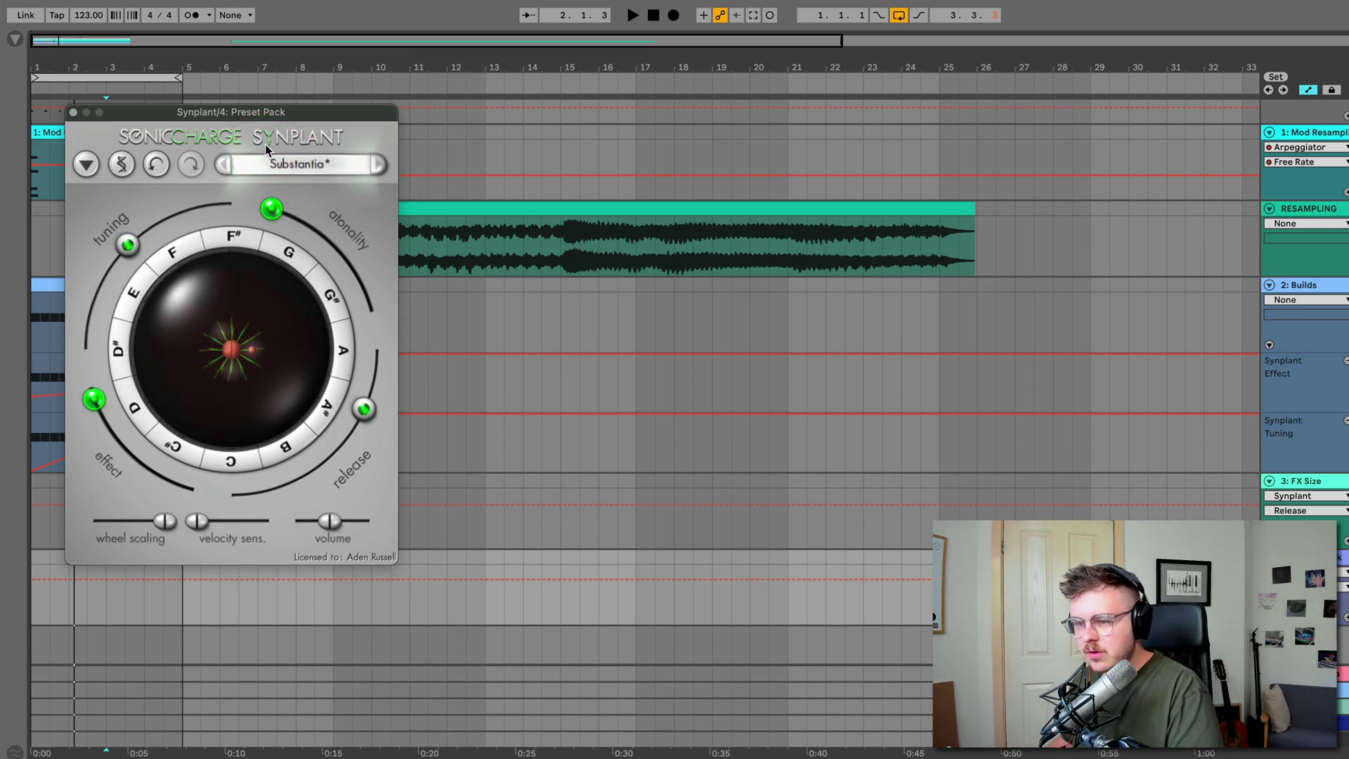
pyautogui.click(276, 163)
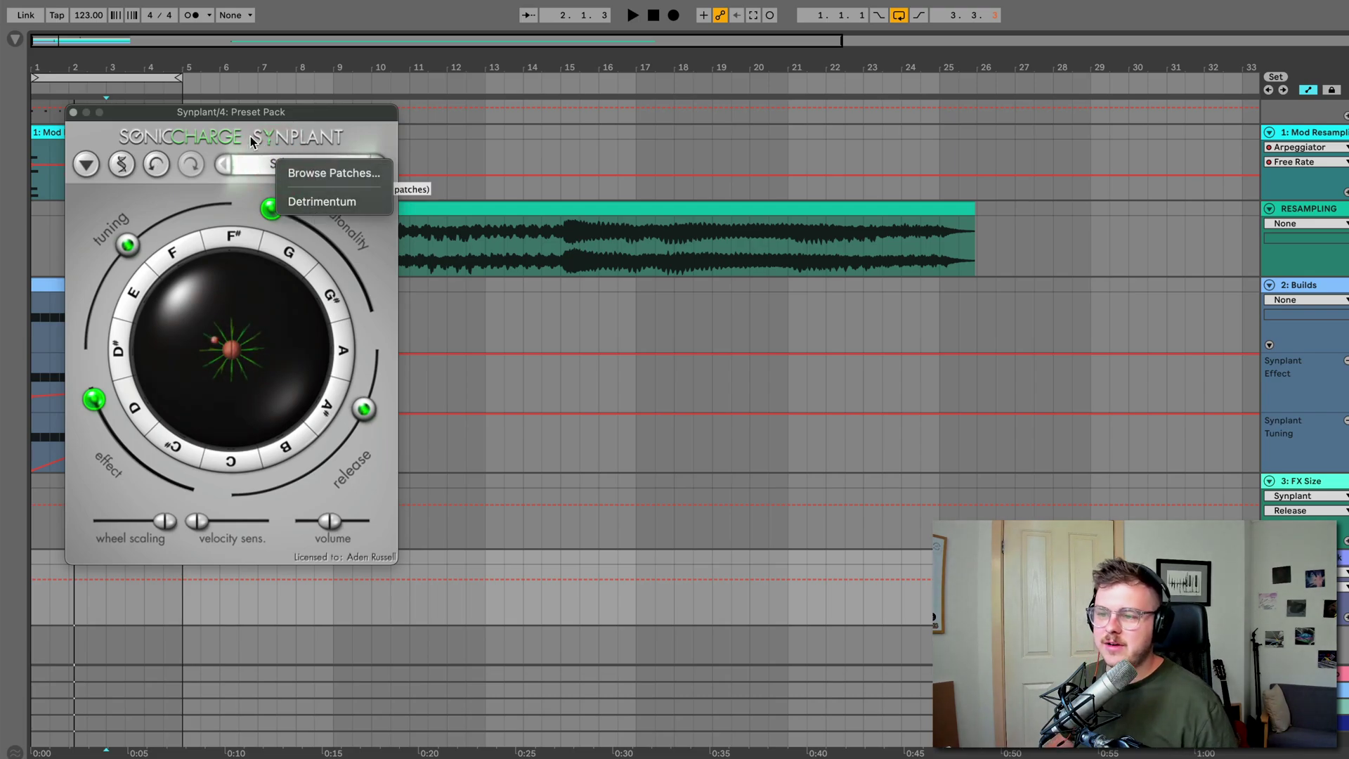
pyautogui.click(228, 143)
pyautogui.click(86, 163)
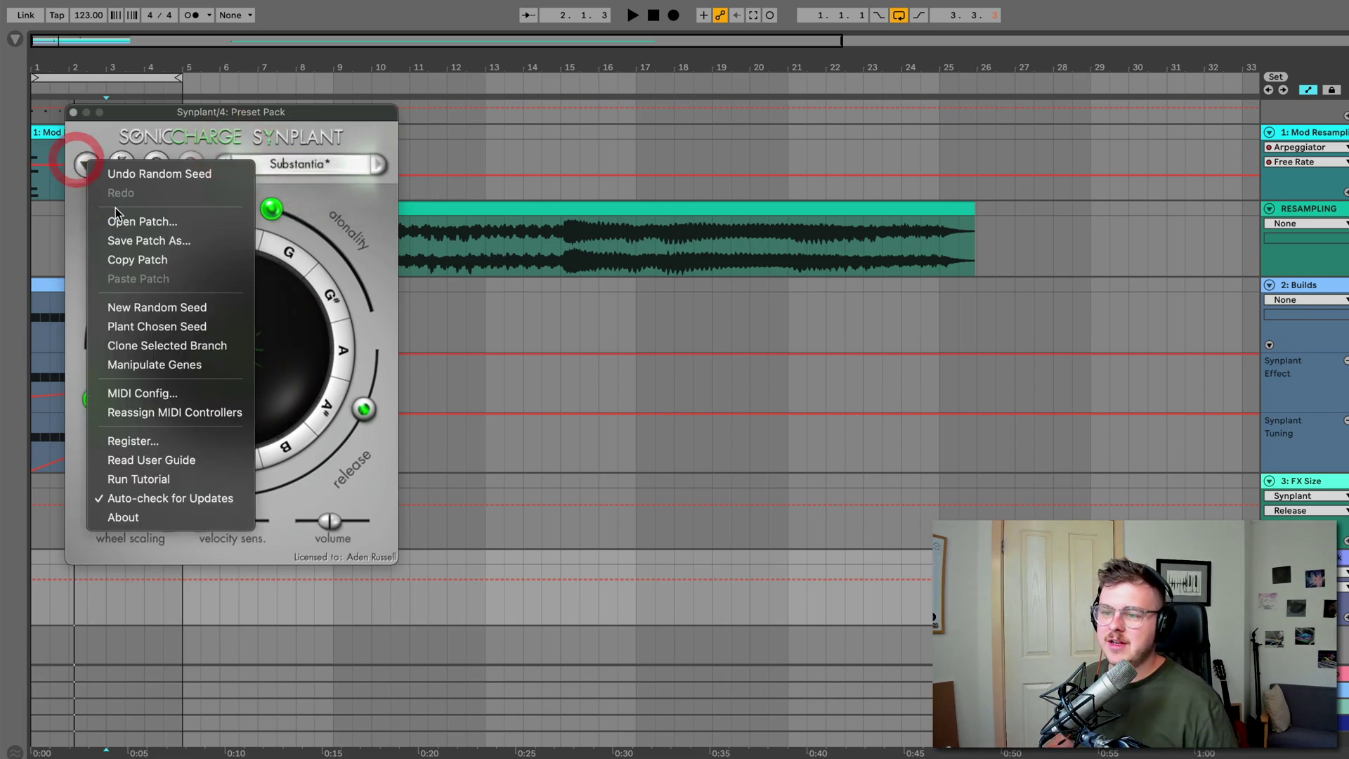
pyautogui.click(138, 240)
pyautogui.press('Return')
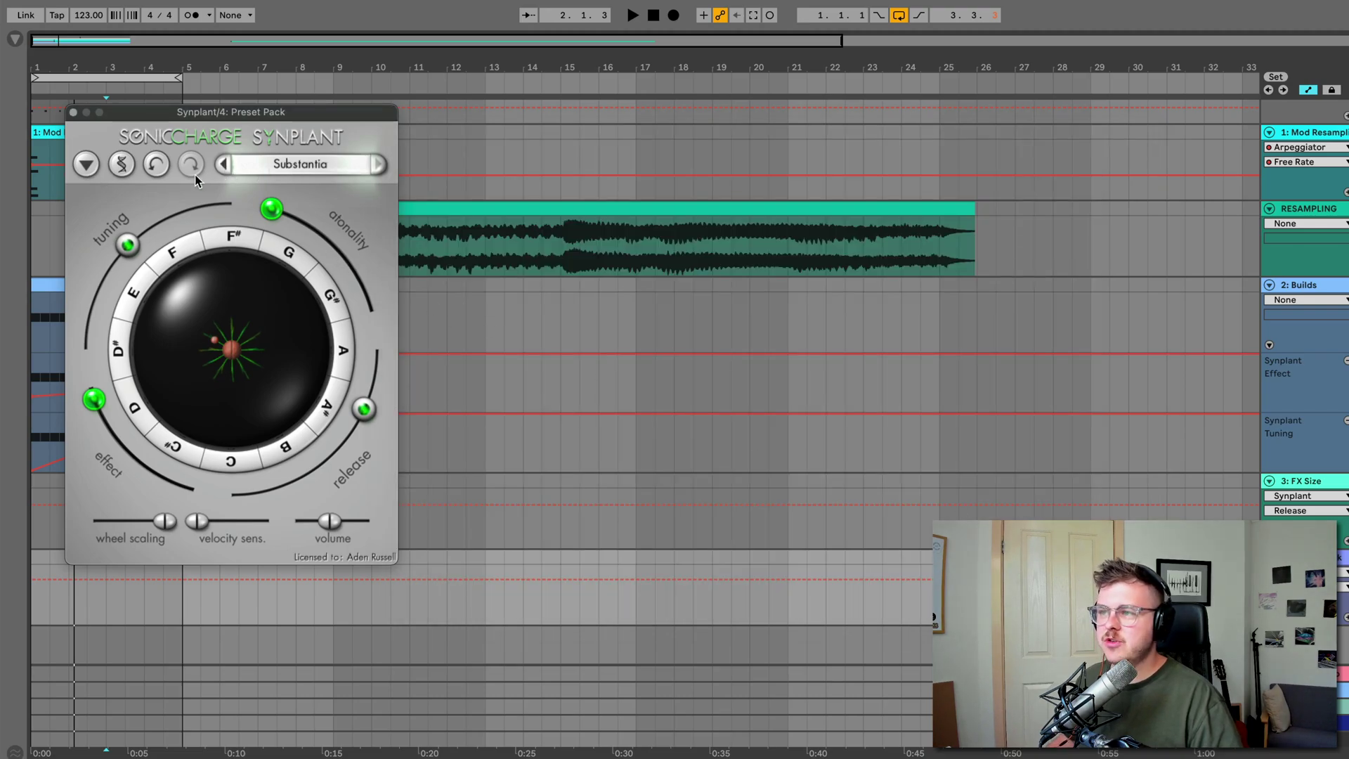
# Grow six random seeds in a row, ending on Inquam Purgo Autem.
pyautogui.click(90, 161)
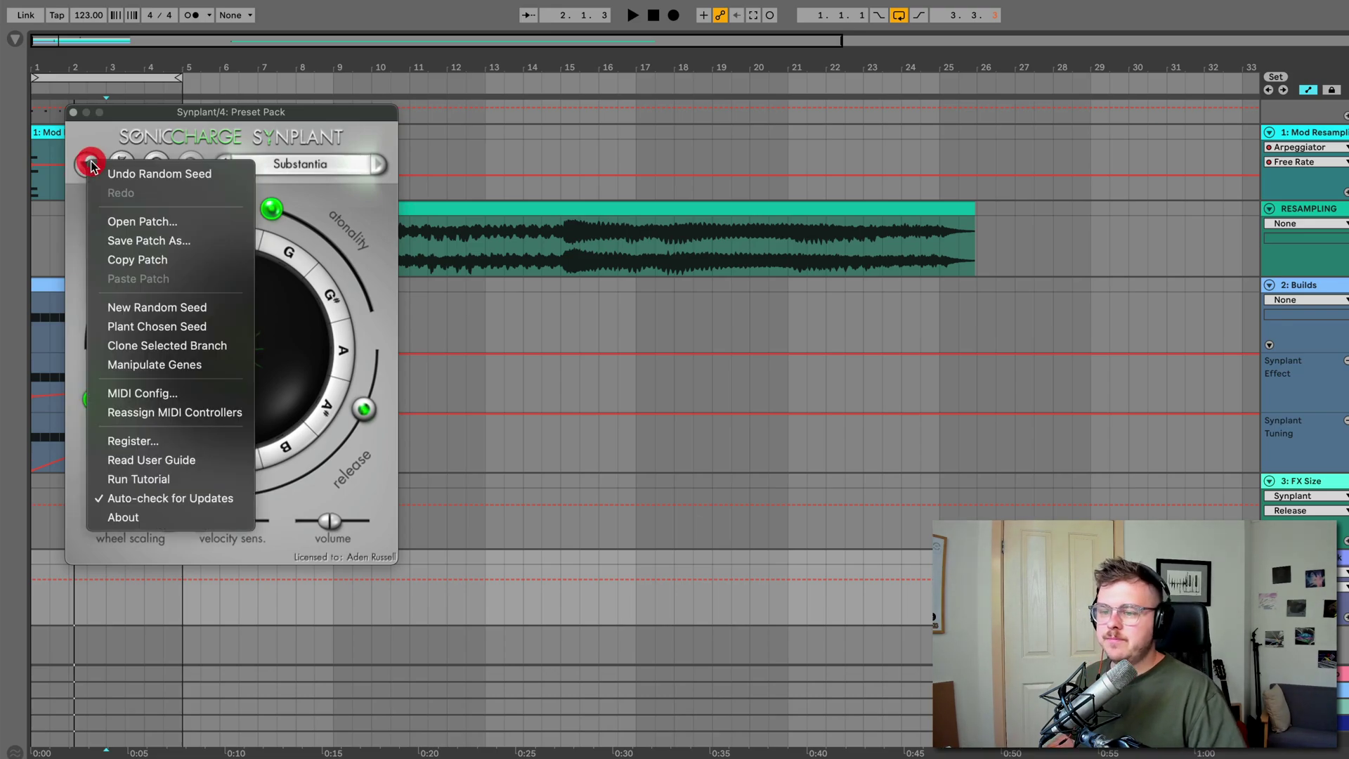
pyautogui.click(148, 307)
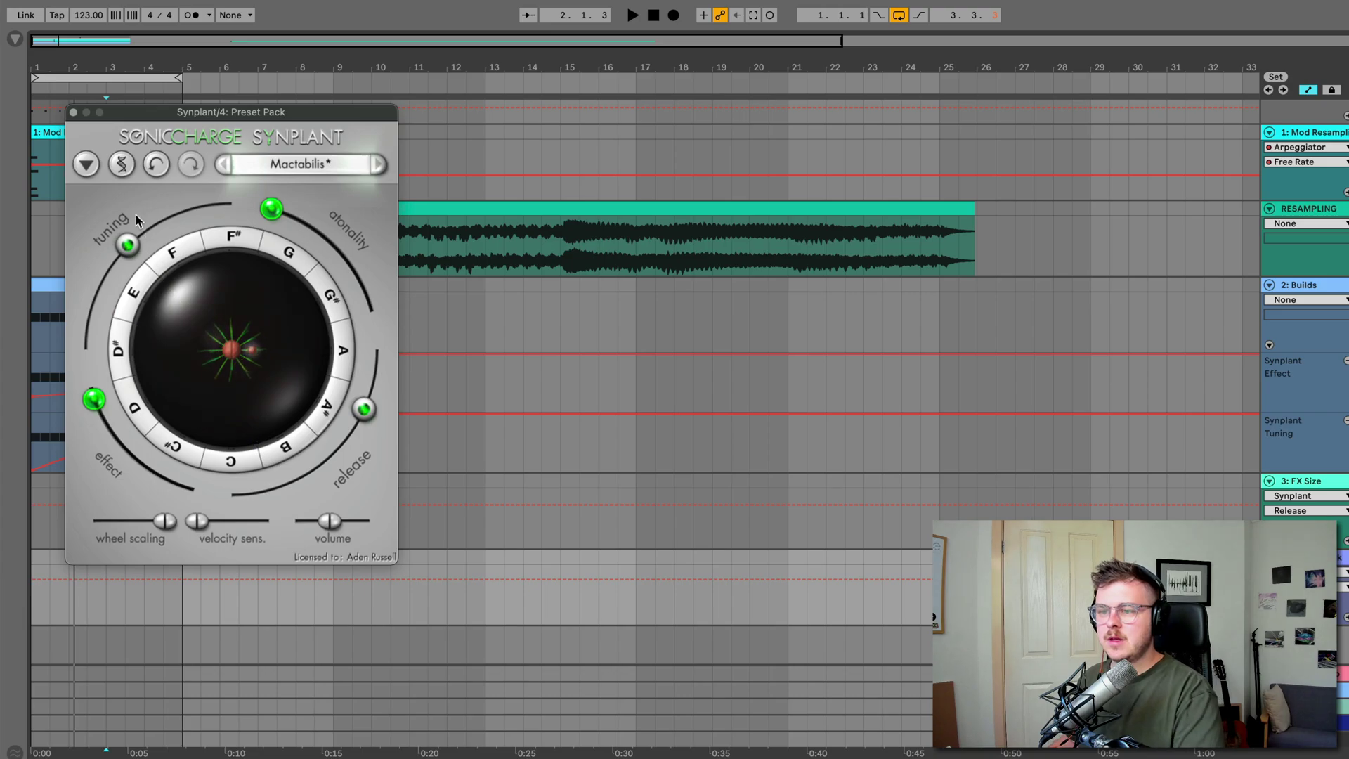
pyautogui.click(86, 167)
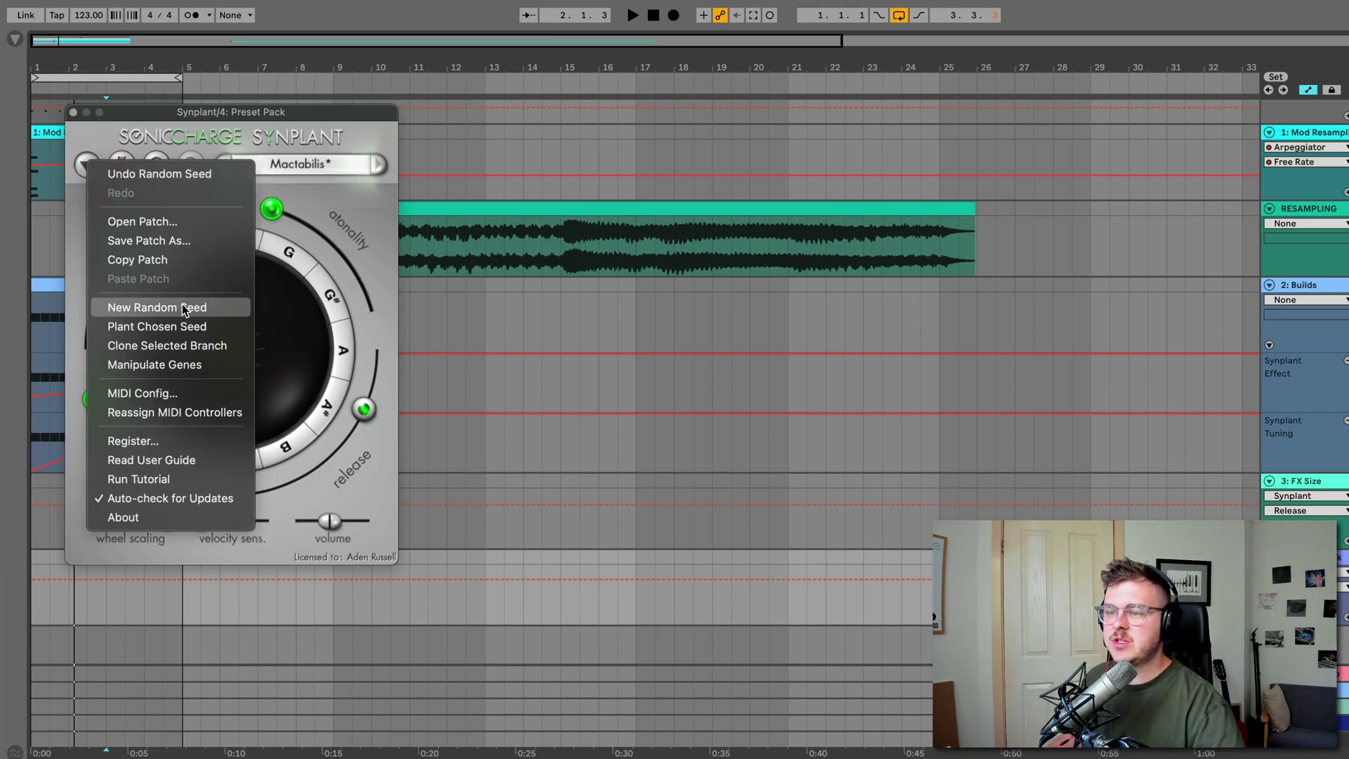
pyautogui.click(183, 303)
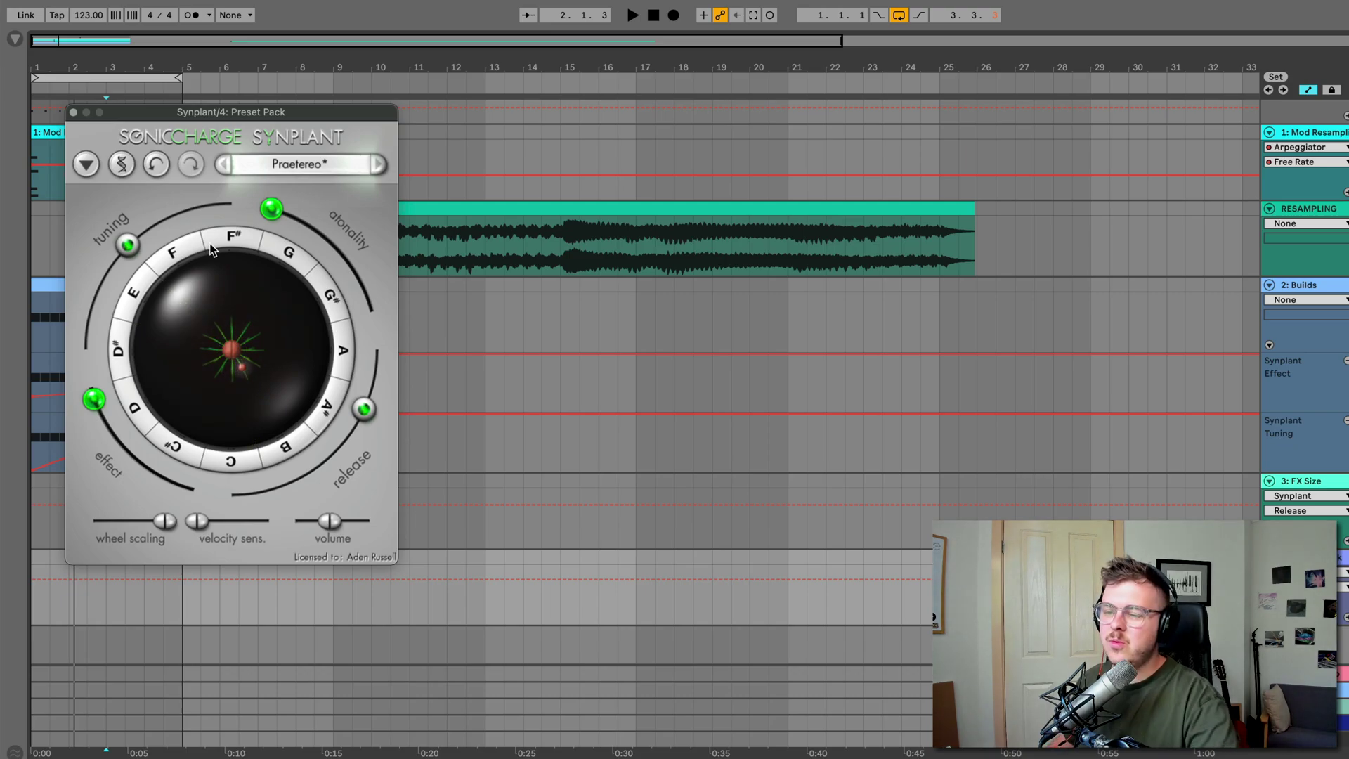
pyautogui.click(95, 167)
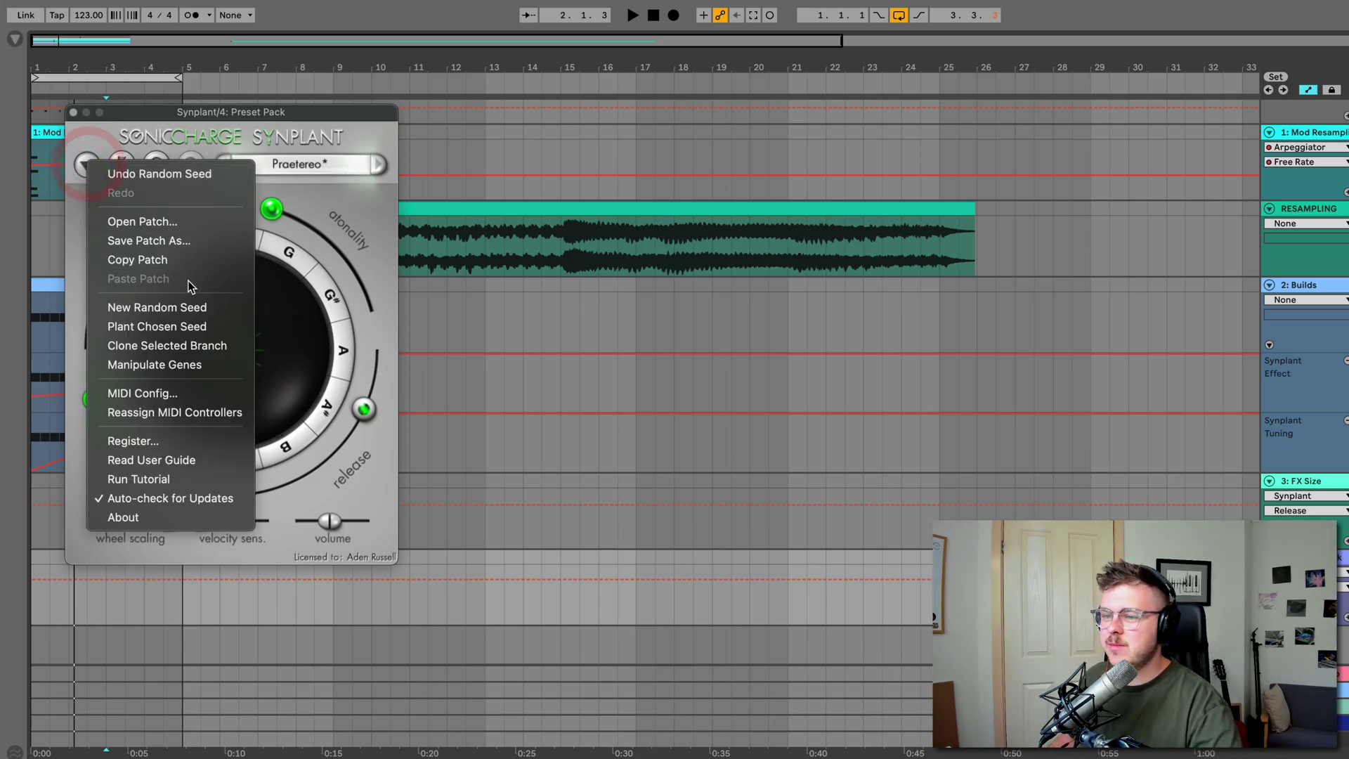
pyautogui.click(189, 307)
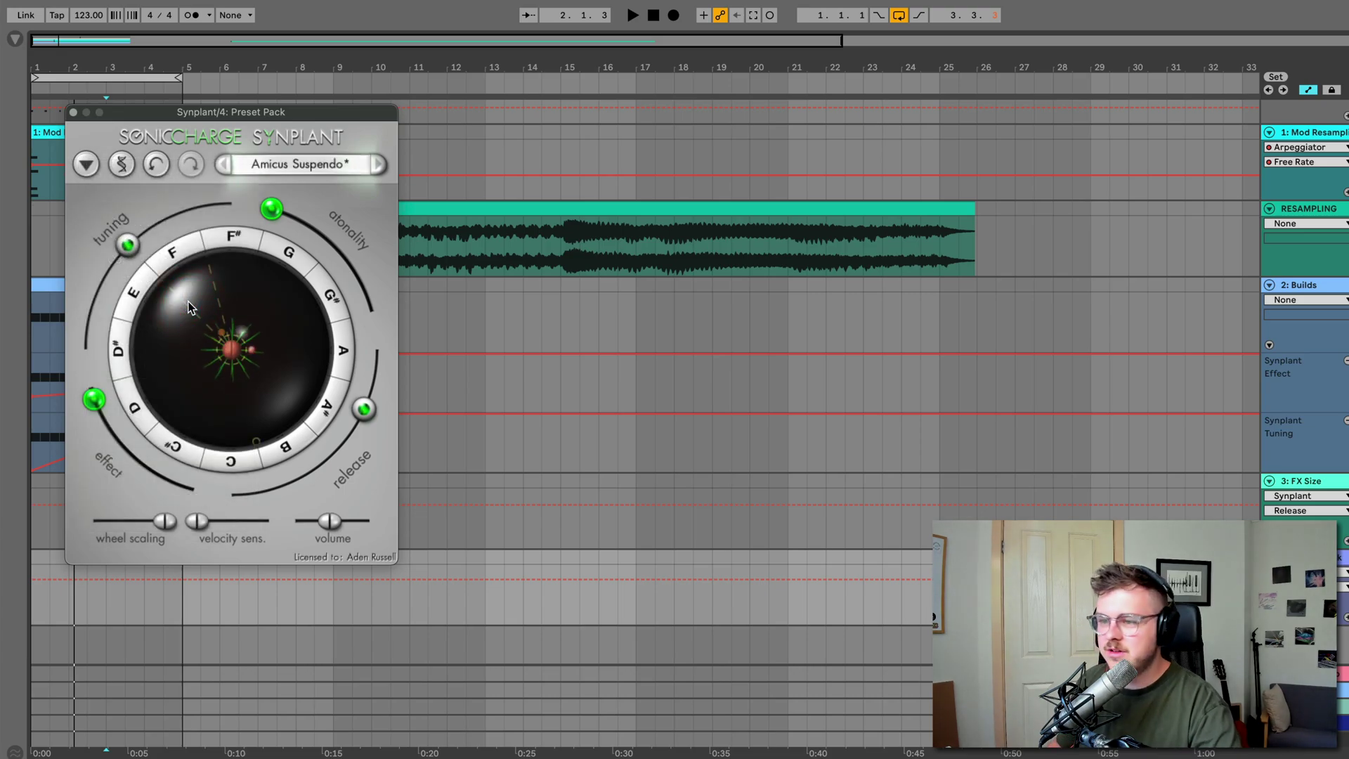
pyautogui.click(97, 172)
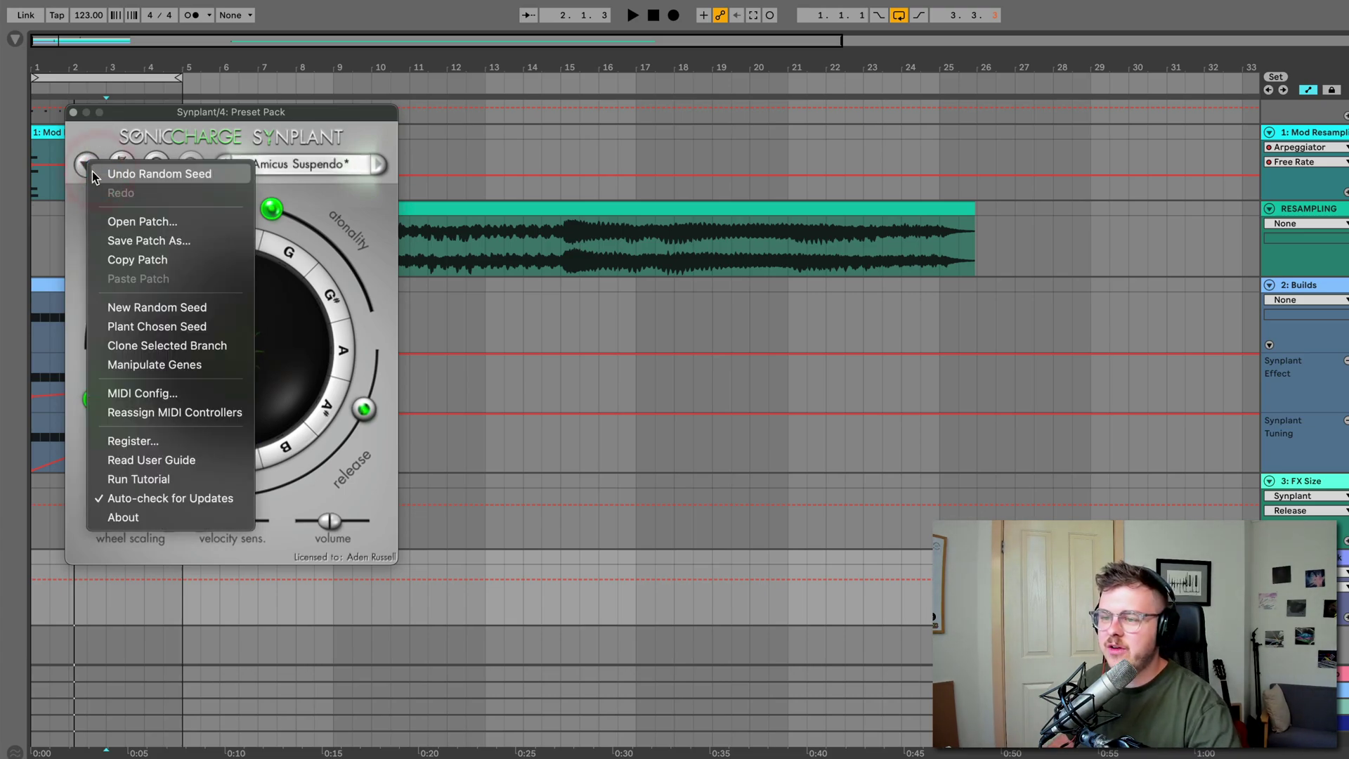
pyautogui.click(150, 307)
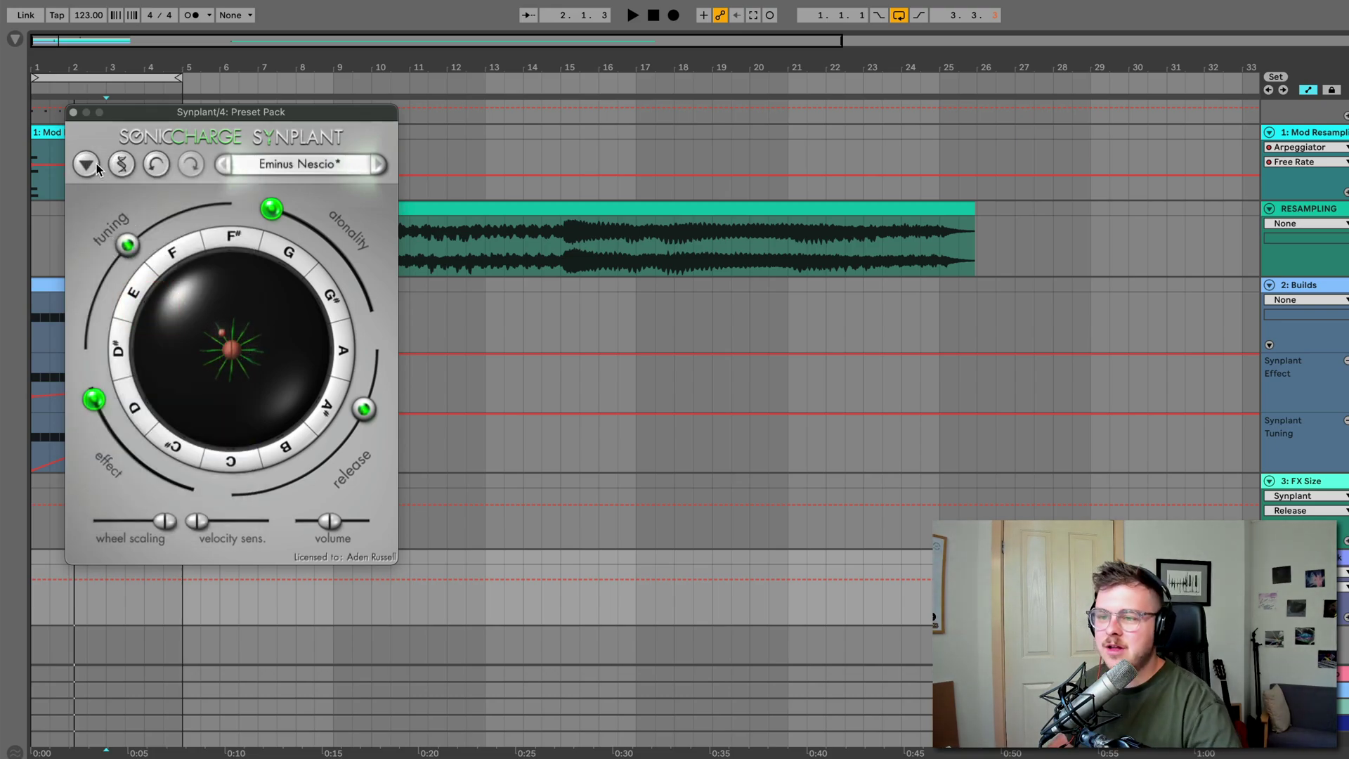
pyautogui.click(95, 162)
pyautogui.click(163, 309)
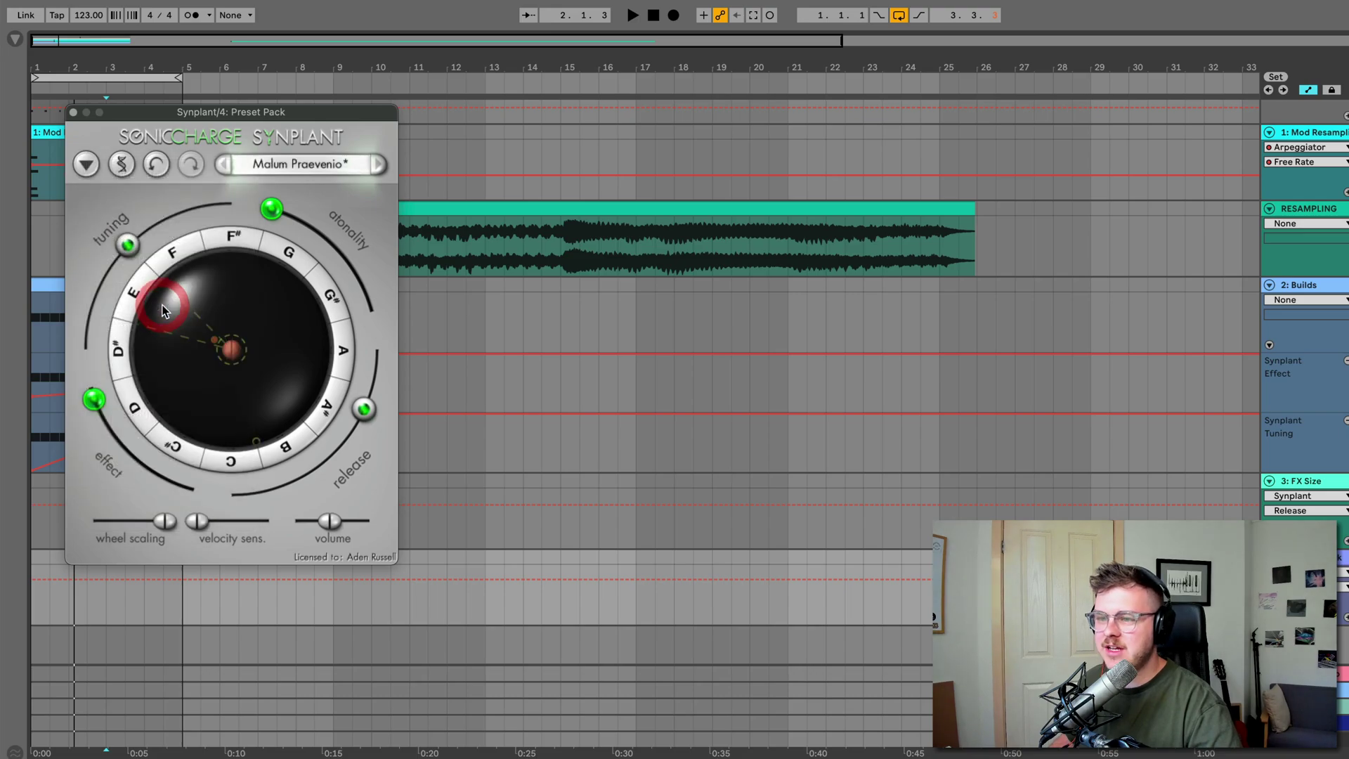
pyautogui.click(85, 165)
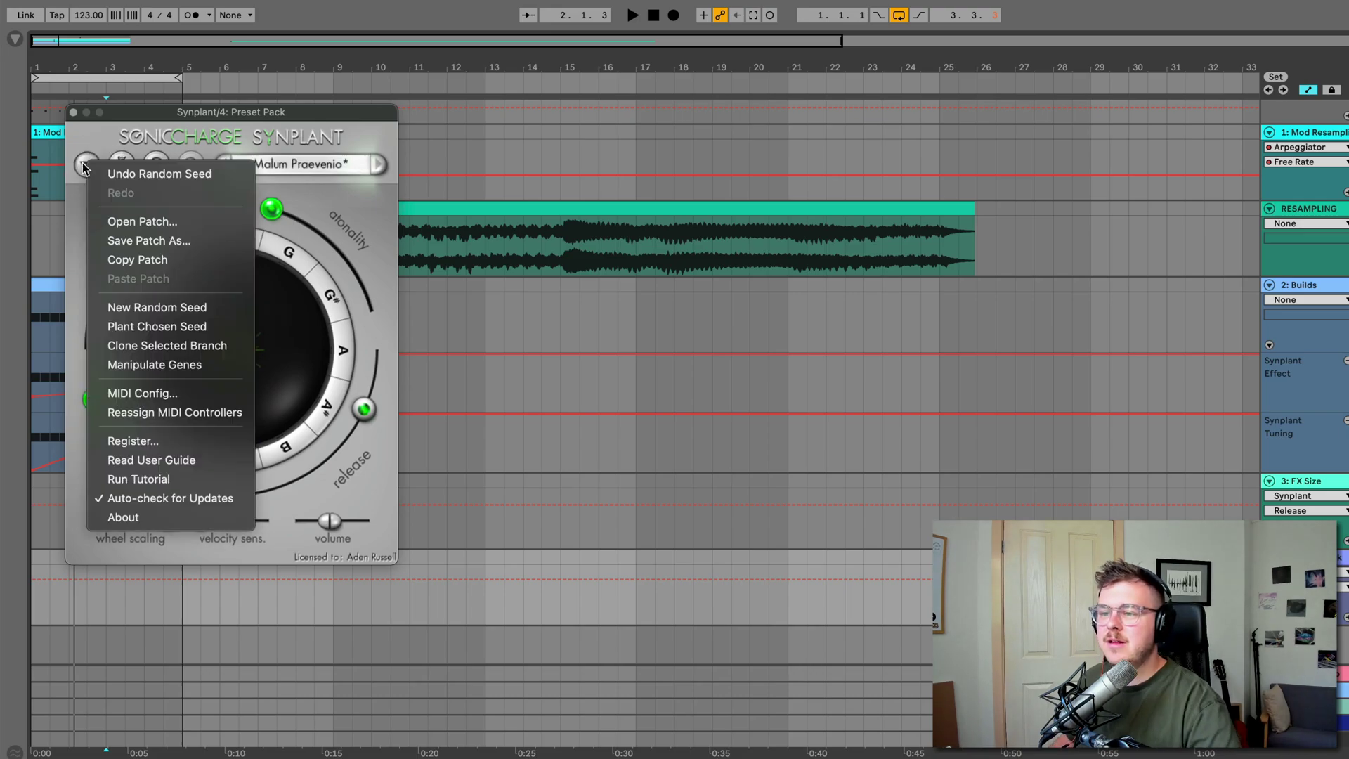
pyautogui.click(153, 303)
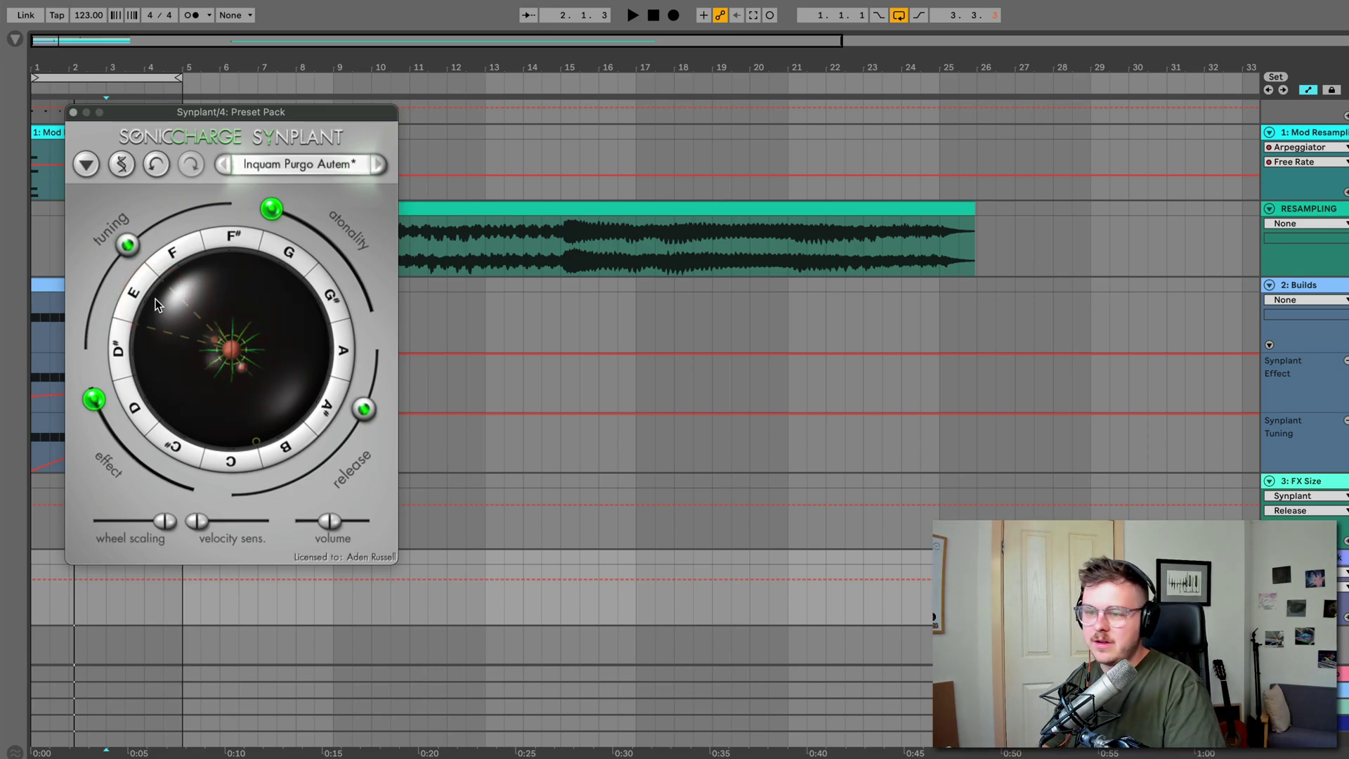
# Increase the effect amount and lengthen the release to 10.96 s.
pyautogui.moveTo(94, 399); pyautogui.dragTo(182, 485)
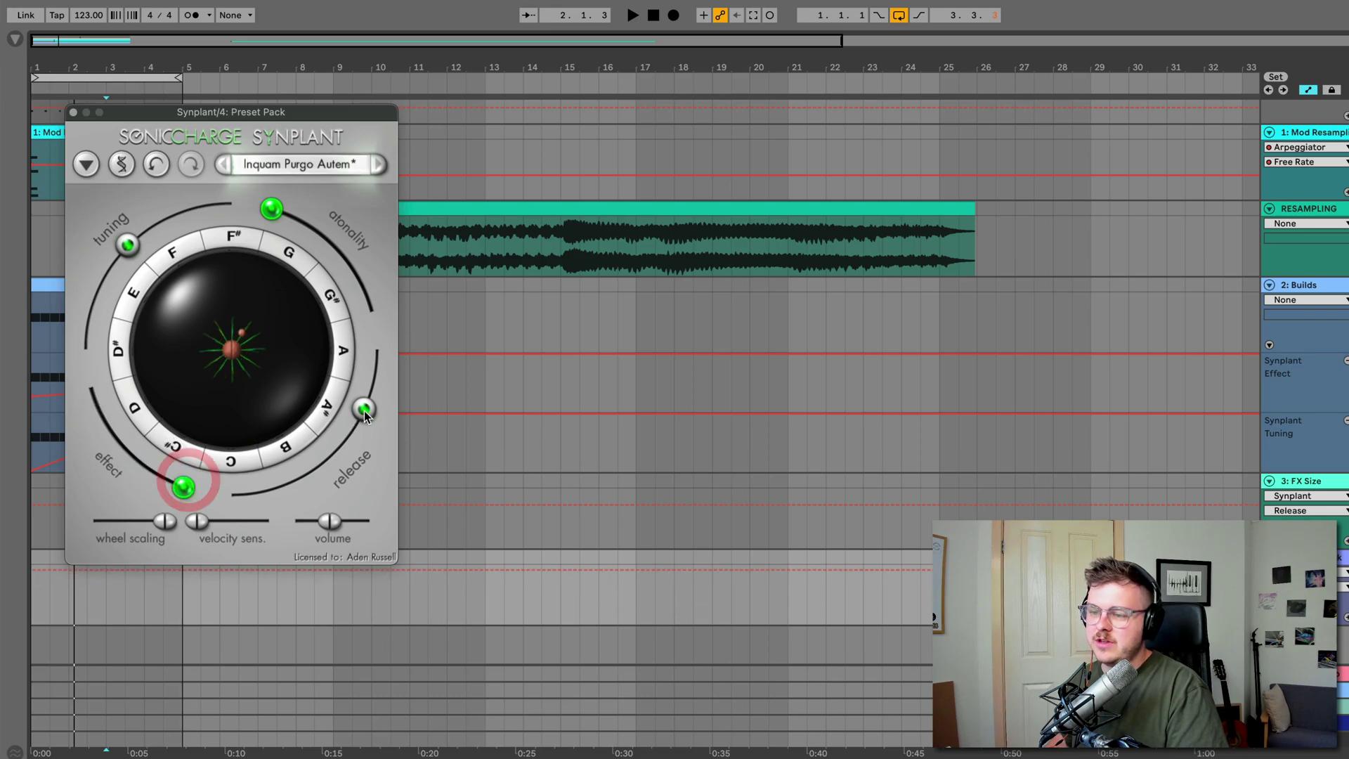
pyautogui.moveTo(364, 409); pyautogui.dragTo(380, 369)
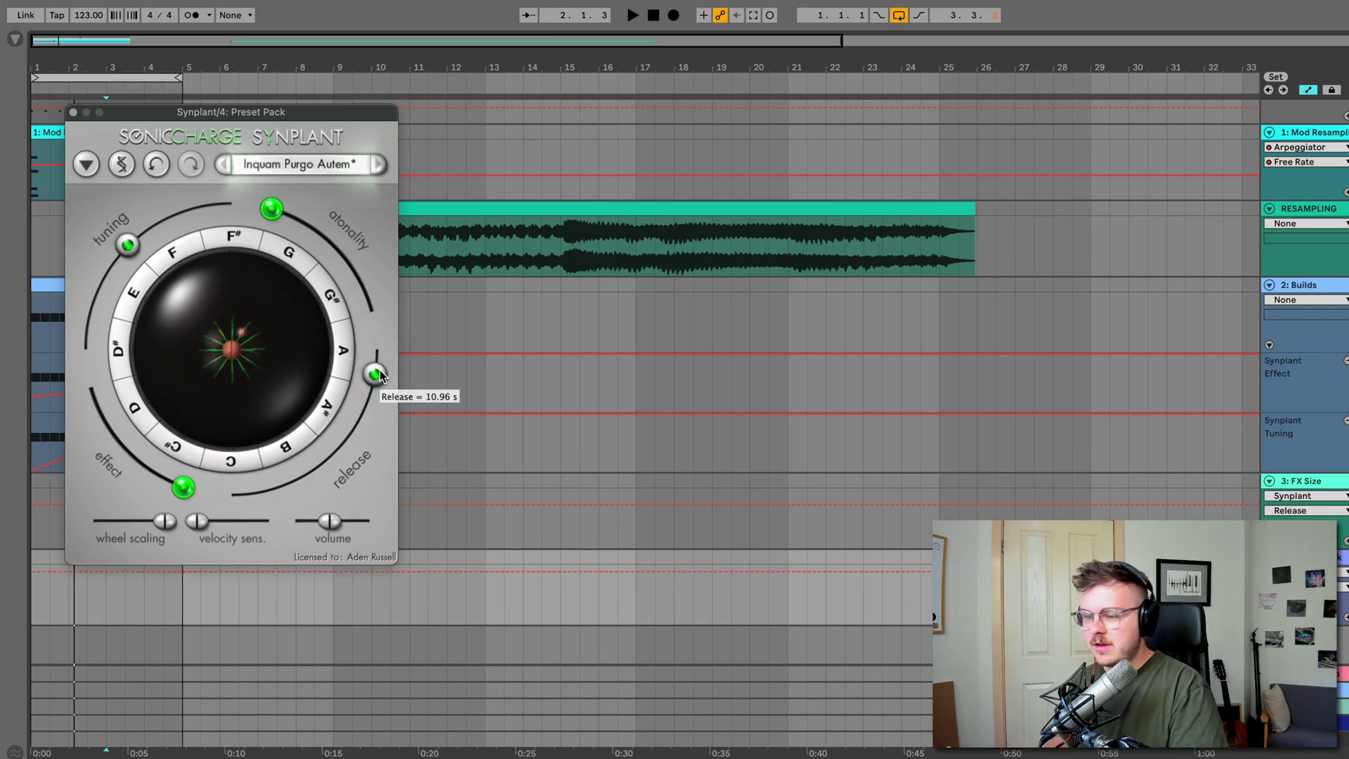
pyautogui.moveTo(183, 486); pyautogui.dragTo(145, 469)
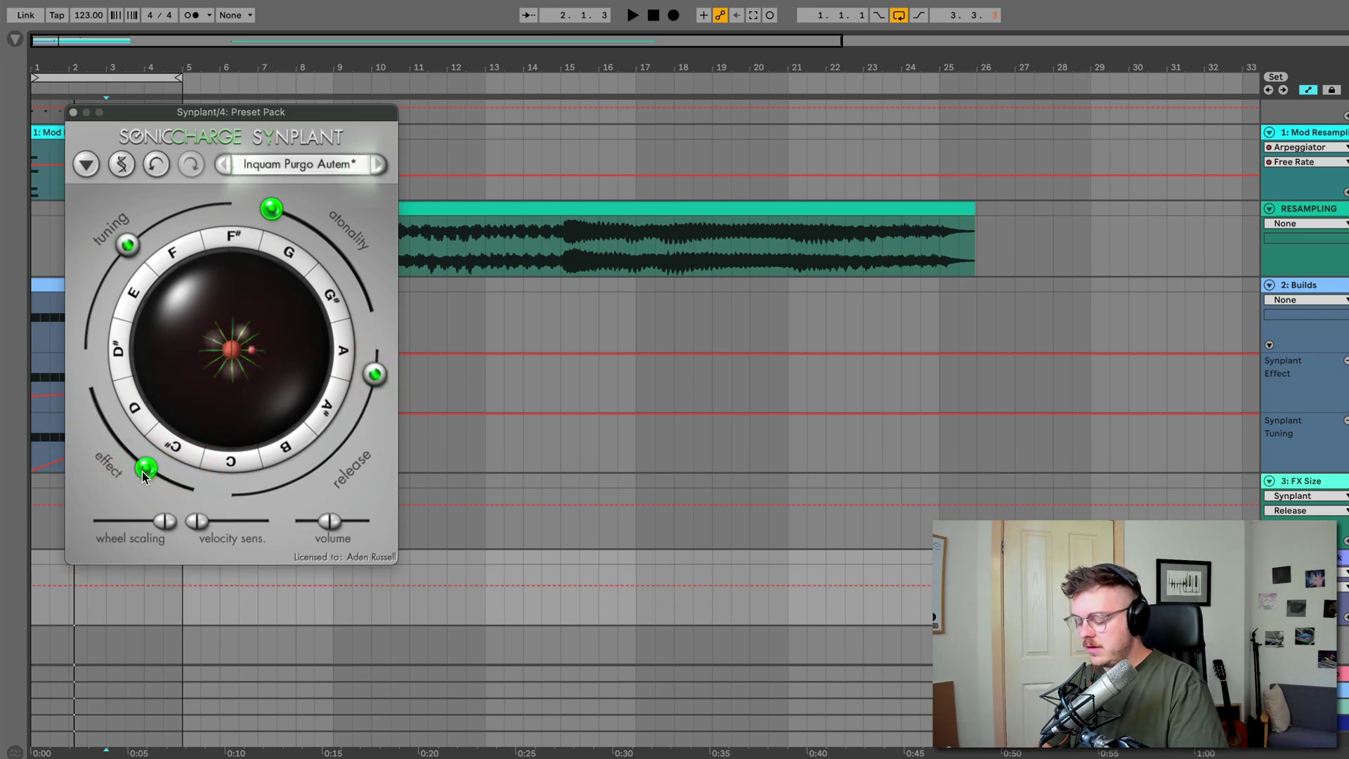